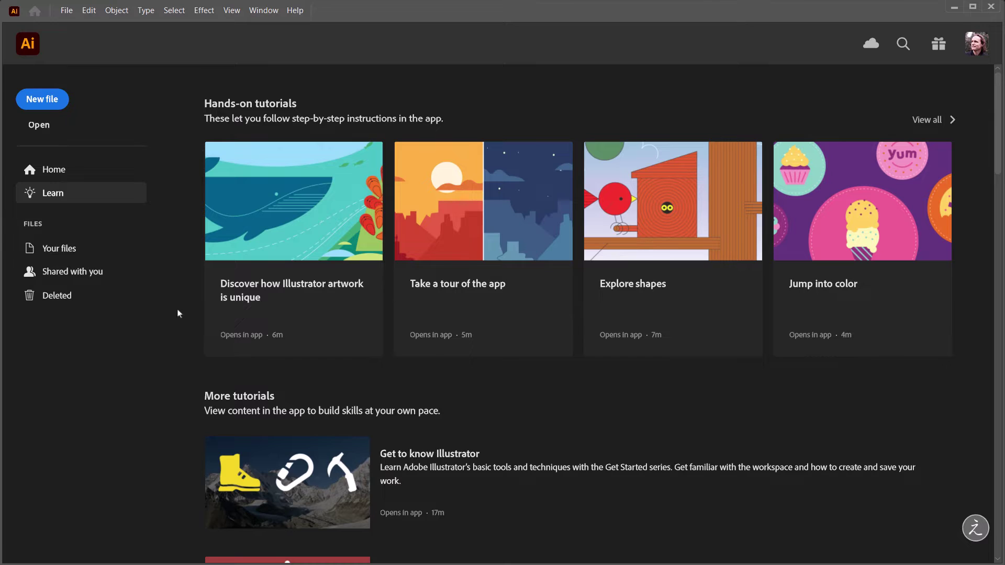
- Create a new landscape A4 print document named Vintage Type
{"action": "left_click", "coordinate": [52, 99]}
{"action": "left_click", "coordinate": [344, 95]}
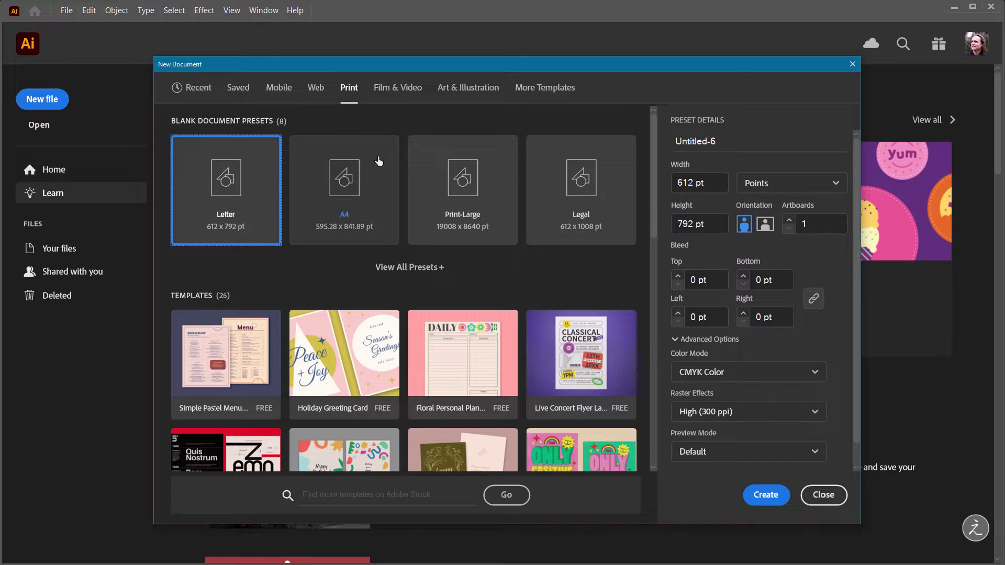
{"action": "left_click", "coordinate": [374, 155]}
{"action": "left_click", "coordinate": [737, 138]}
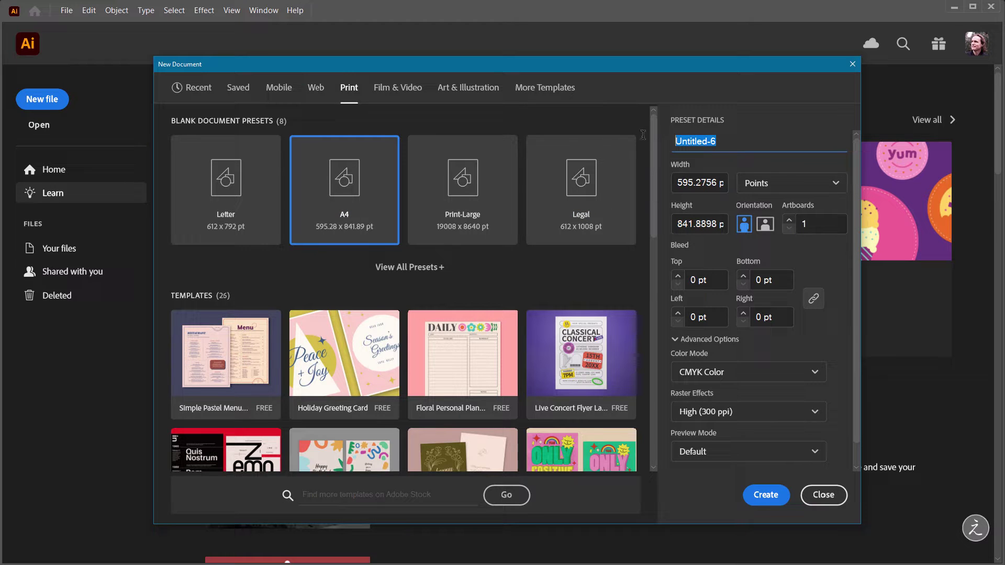
{"action": "type", "text": "Vintage Type"}
{"action": "left_click", "coordinate": [764, 226]}
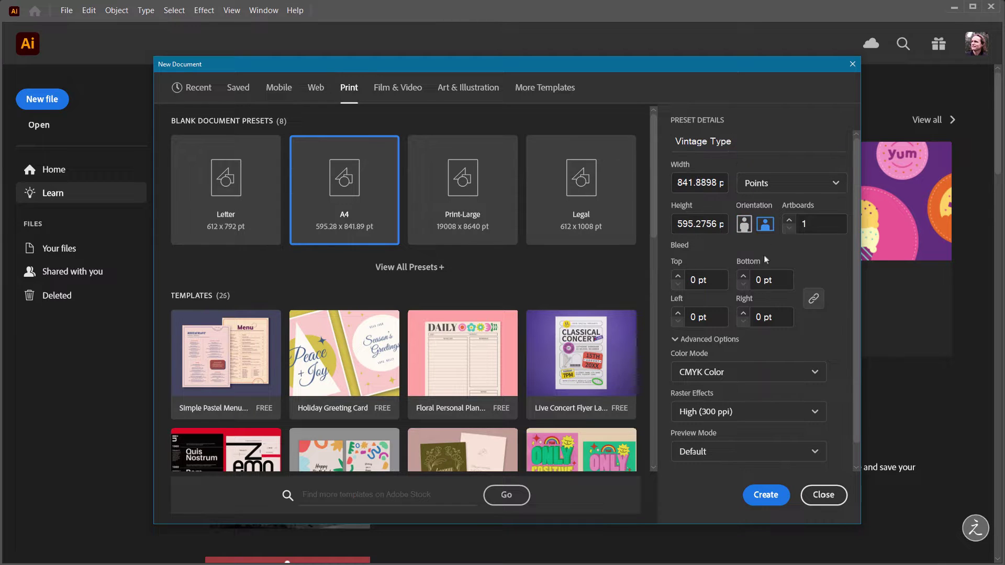
{"action": "left_click", "coordinate": [766, 495]}
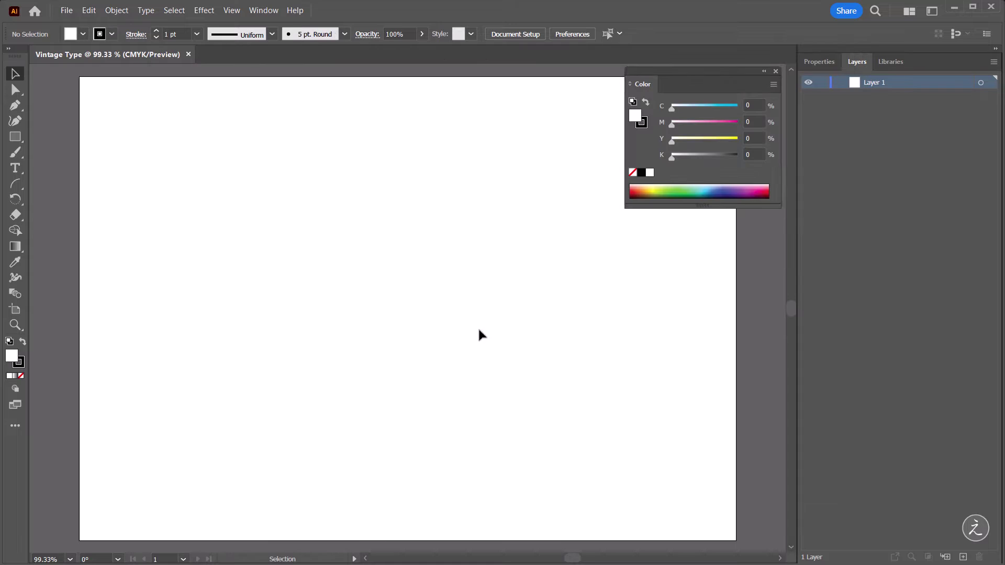
- Draw a rectangle that covers the whole artboard from corner to corner
{"action": "double_click", "coordinate": [15, 325]}
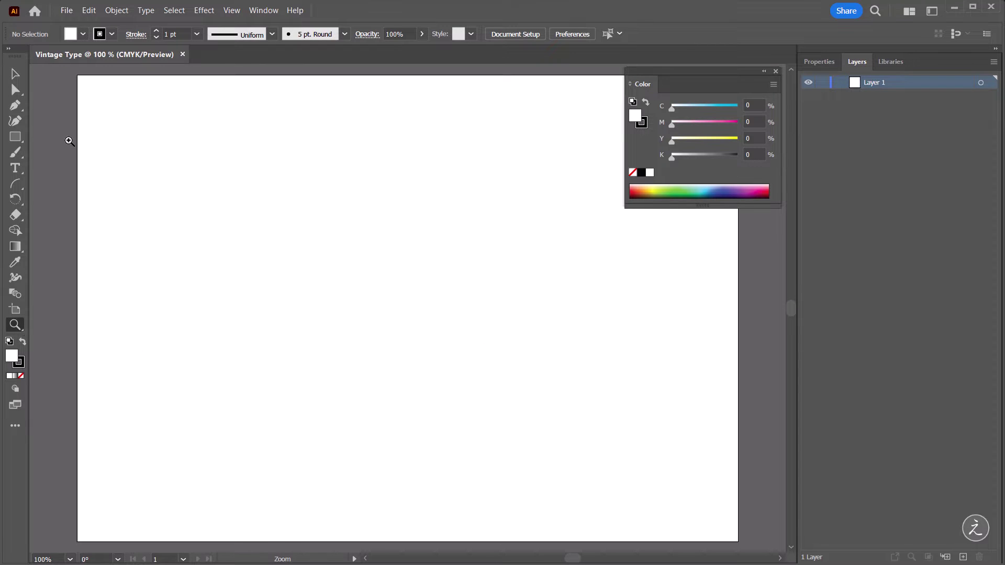
{"action": "left_click", "coordinate": [15, 138]}
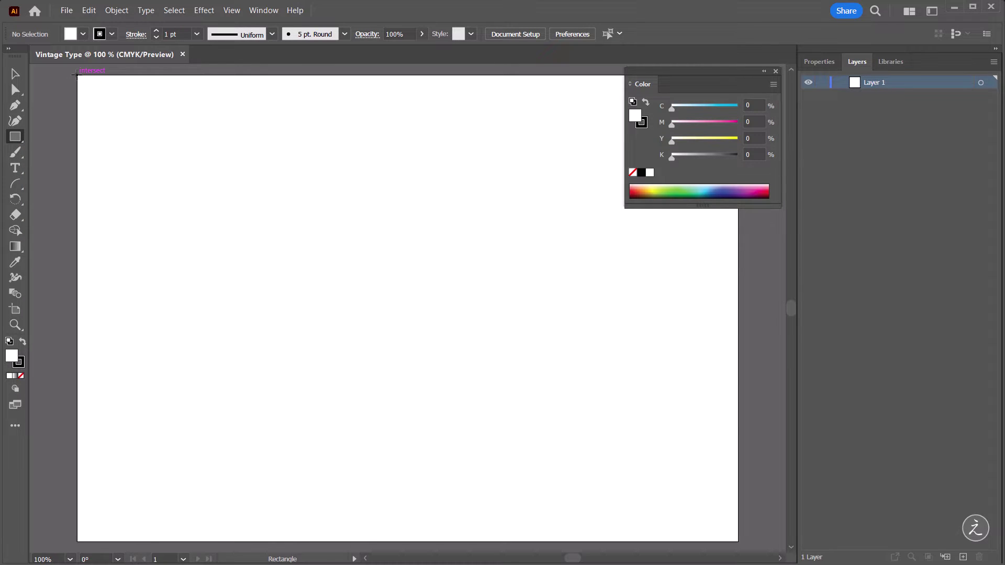
{"action": "left_click_drag", "start_coordinate": [77, 75], "coordinate": [738, 542]}
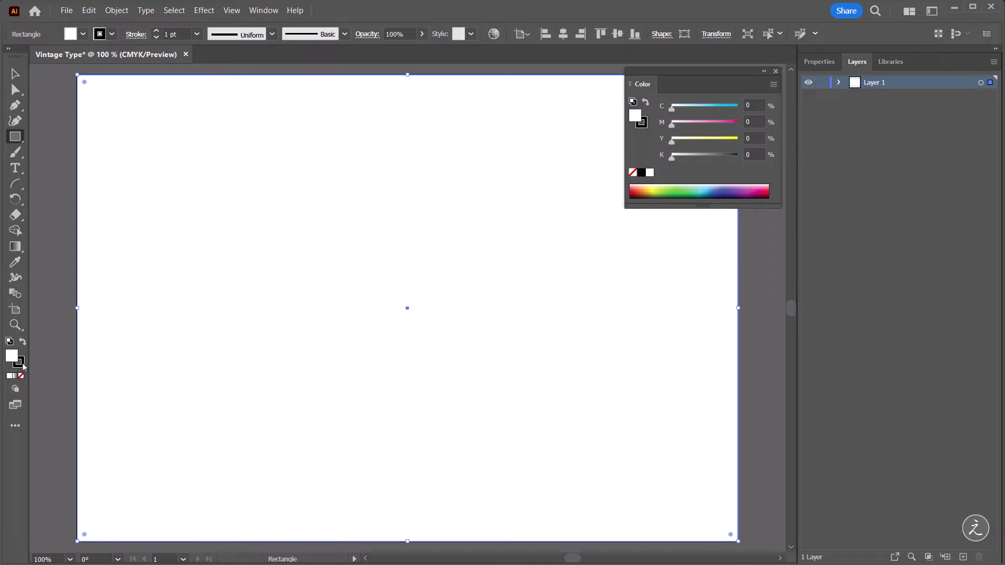
- Remove the rectangle's stroke and fill it with the dark teal swatch from the VINTAGE library
{"action": "left_click", "coordinate": [21, 376]}
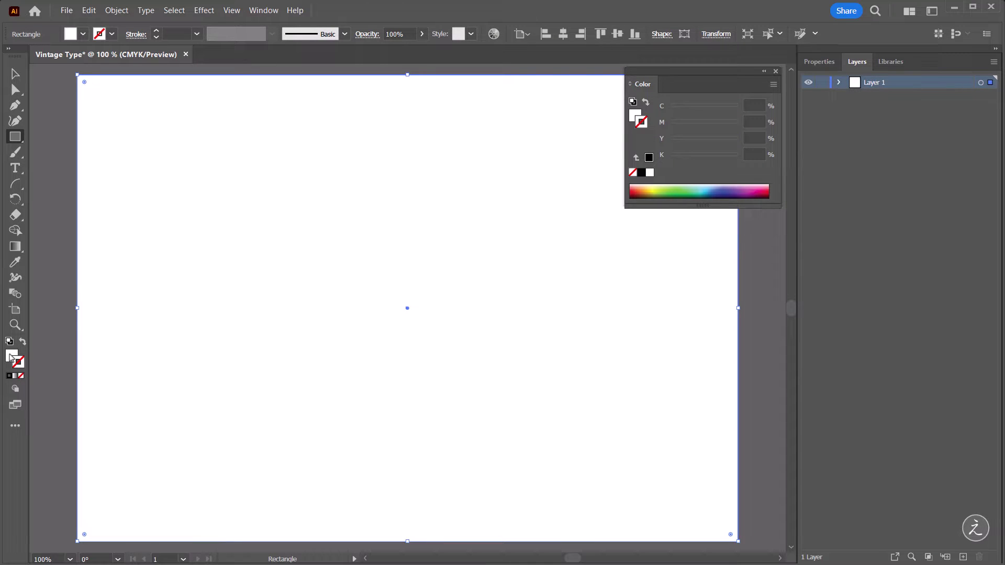
{"action": "left_click", "coordinate": [10, 356]}
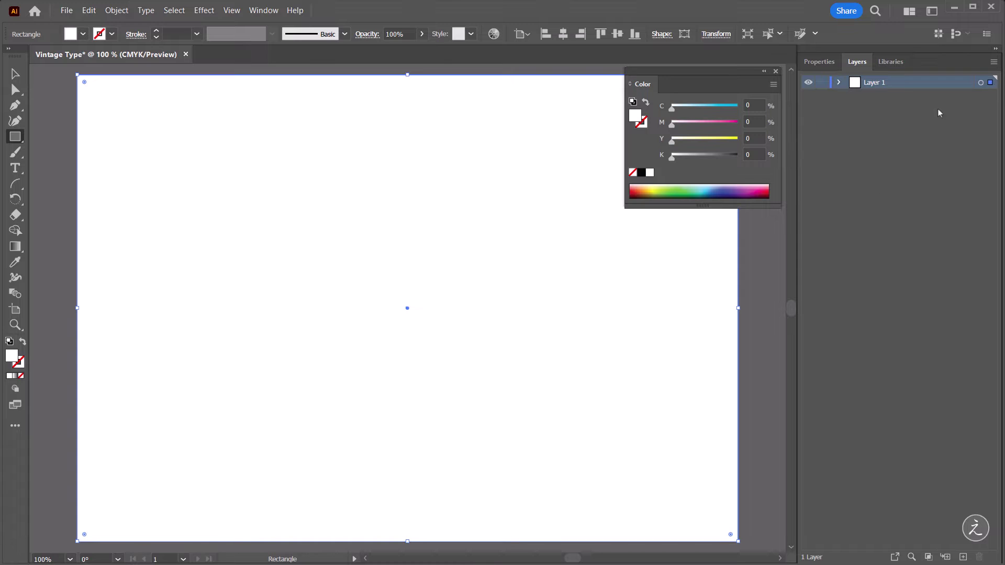
{"action": "left_click", "coordinate": [897, 63]}
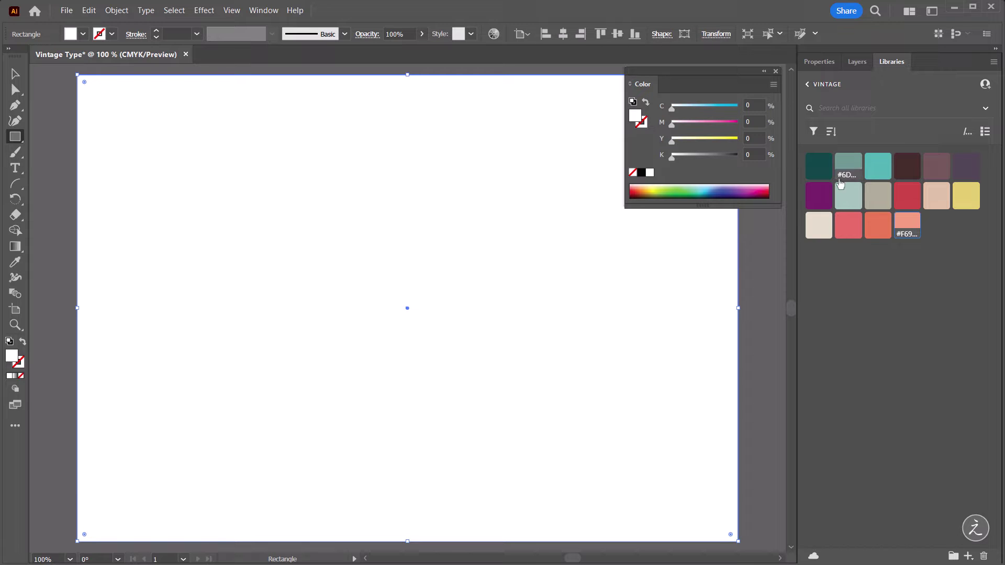
{"action": "left_click", "coordinate": [813, 165]}
{"action": "key", "text": "v"}
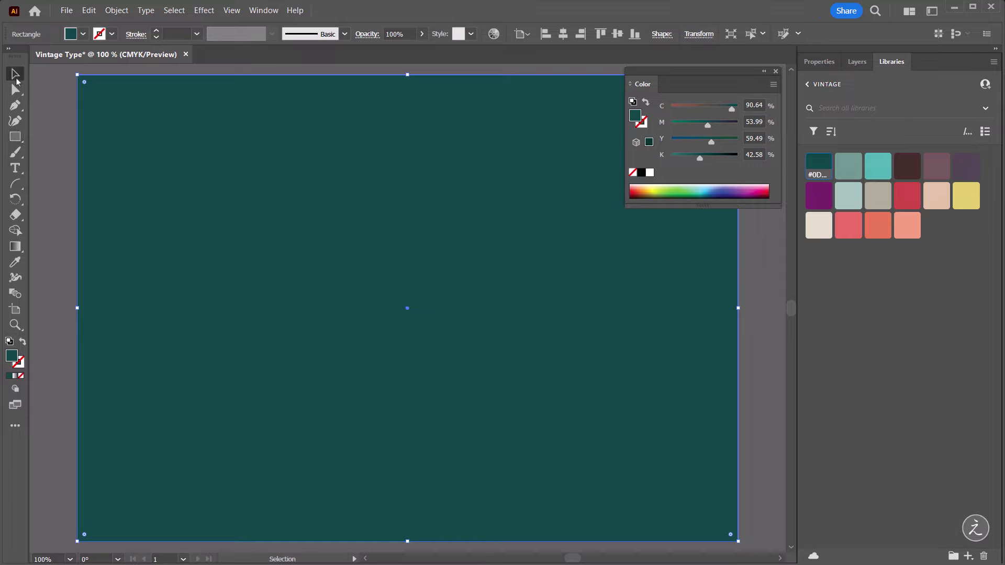
- Set the Layers panel's row size to a custom 50 pixels
{"action": "left_click", "coordinate": [859, 64]}
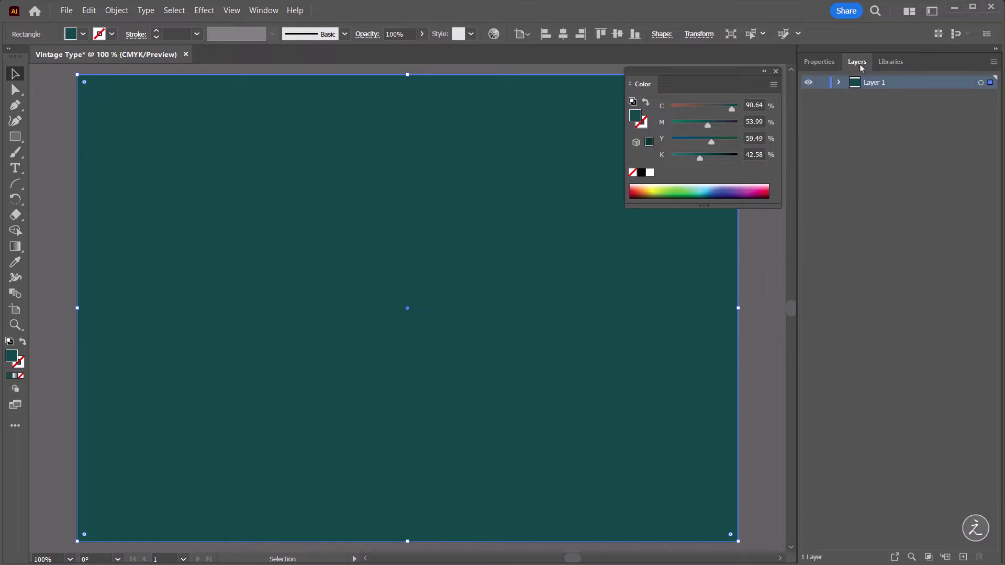
{"action": "left_click", "coordinate": [997, 64]}
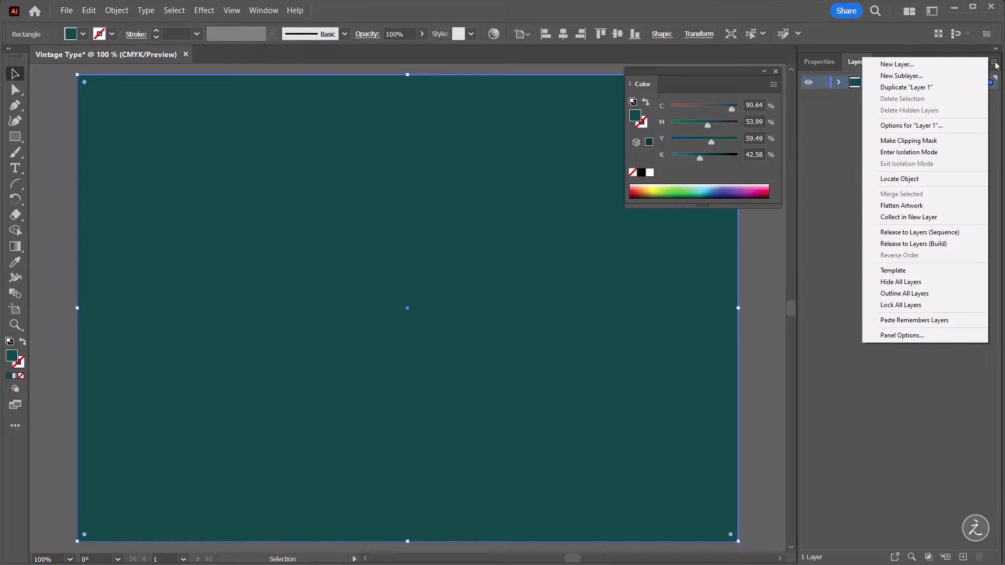
{"action": "left_click", "coordinate": [936, 336]}
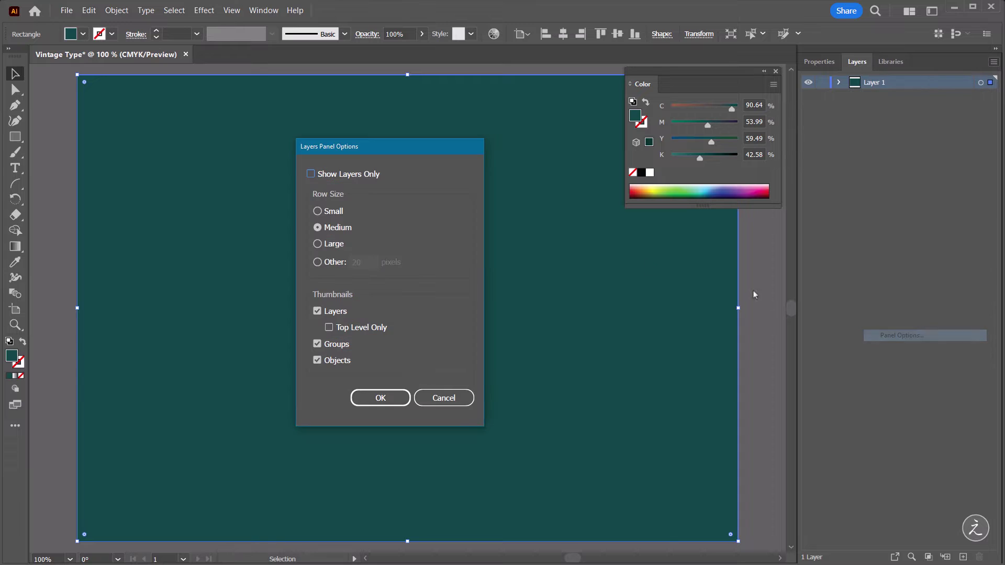
{"action": "left_click", "coordinate": [337, 263]}
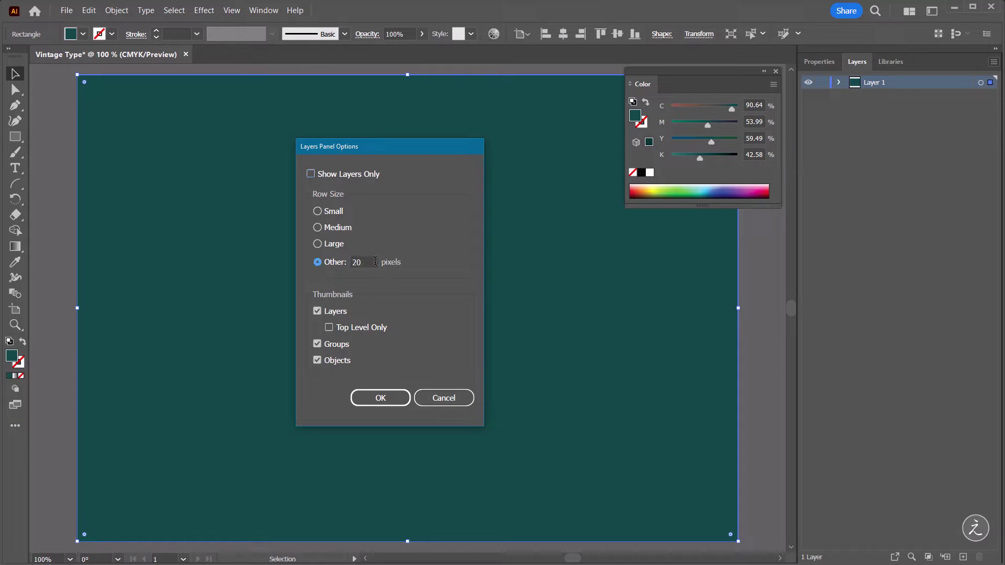
{"action": "type", "text": "50"}
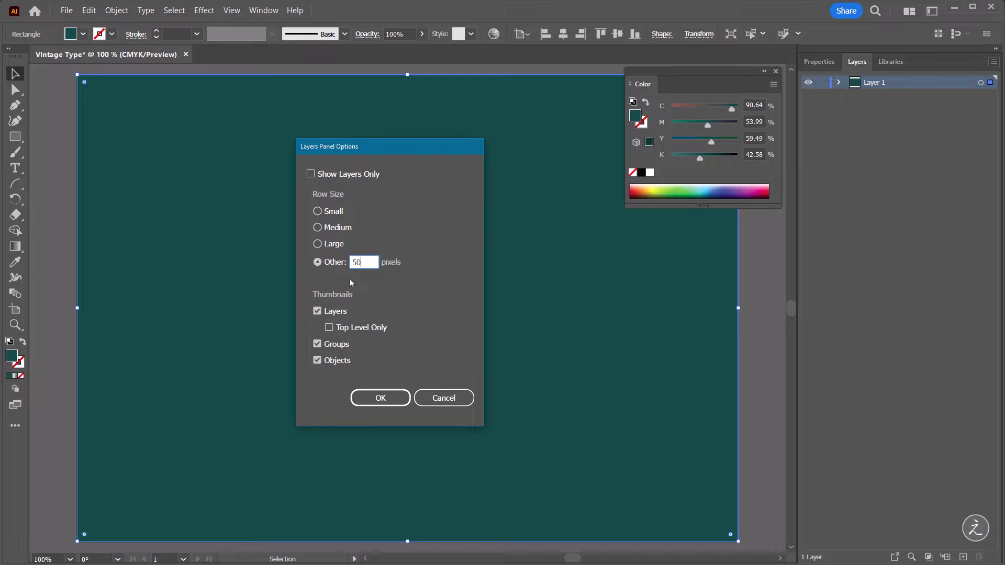
{"action": "left_click", "coordinate": [390, 398]}
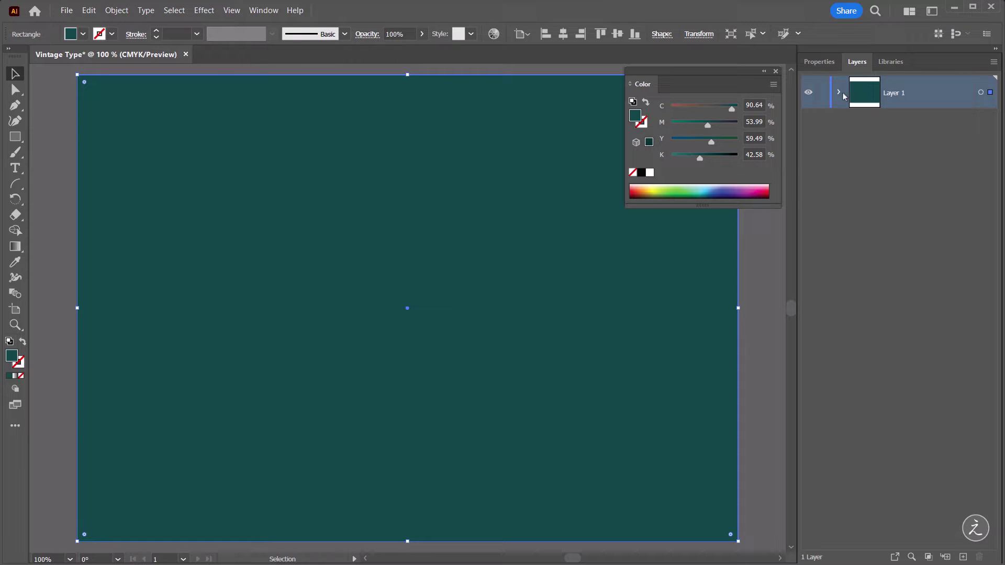
- Expand Layer 1 and rename its rectangle BG
{"action": "left_click", "coordinate": [839, 95]}
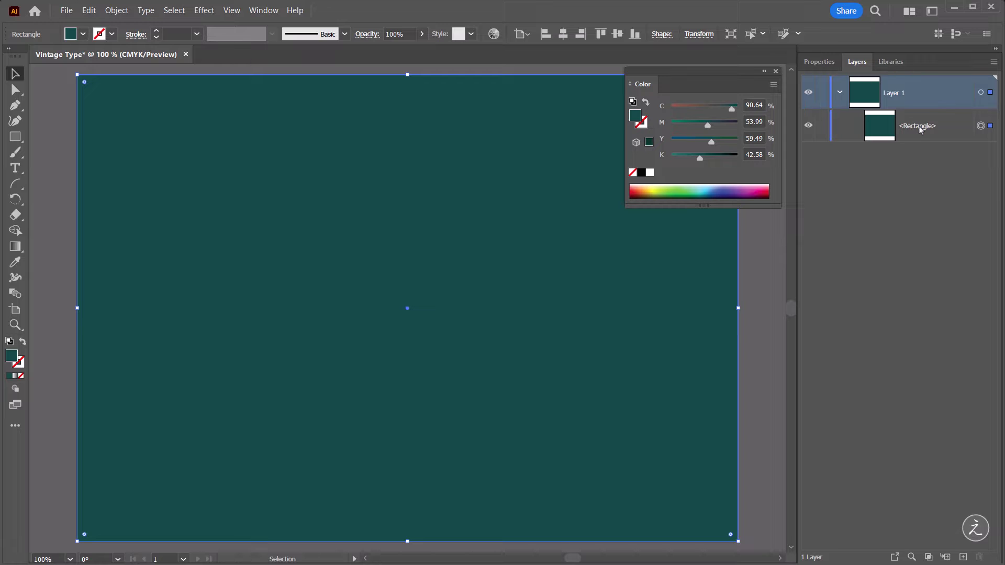
{"action": "left_click", "coordinate": [920, 129]}
{"action": "double_click", "coordinate": [920, 129]}
{"action": "type", "text": "BG"}
- Rename Layer 1 as Vintage Type and lock the BG rectangle
{"action": "double_click", "coordinate": [896, 92]}
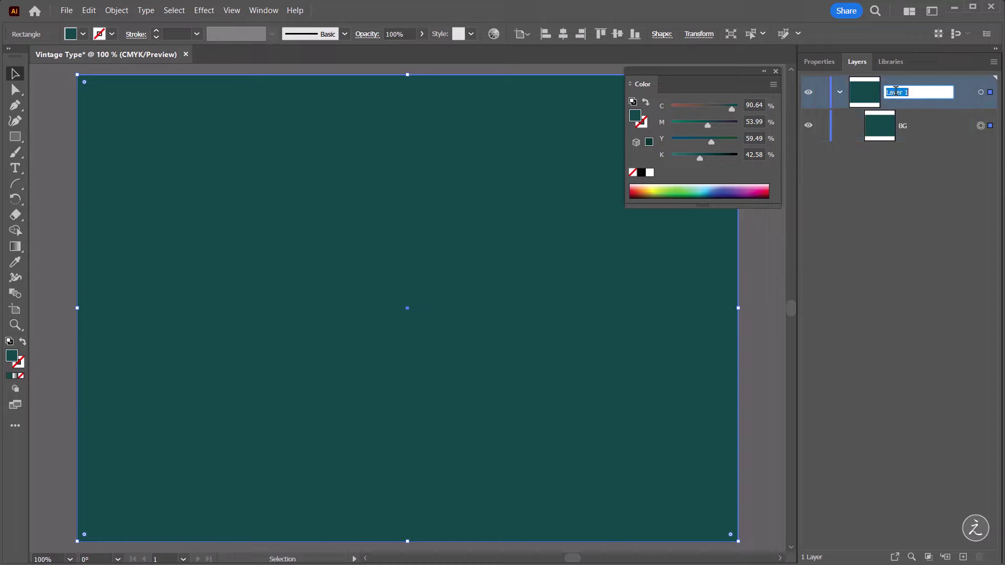
{"action": "type", "text": "Vintage Type"}
{"action": "key", "text": "Return"}
{"action": "left_click", "coordinate": [821, 126]}
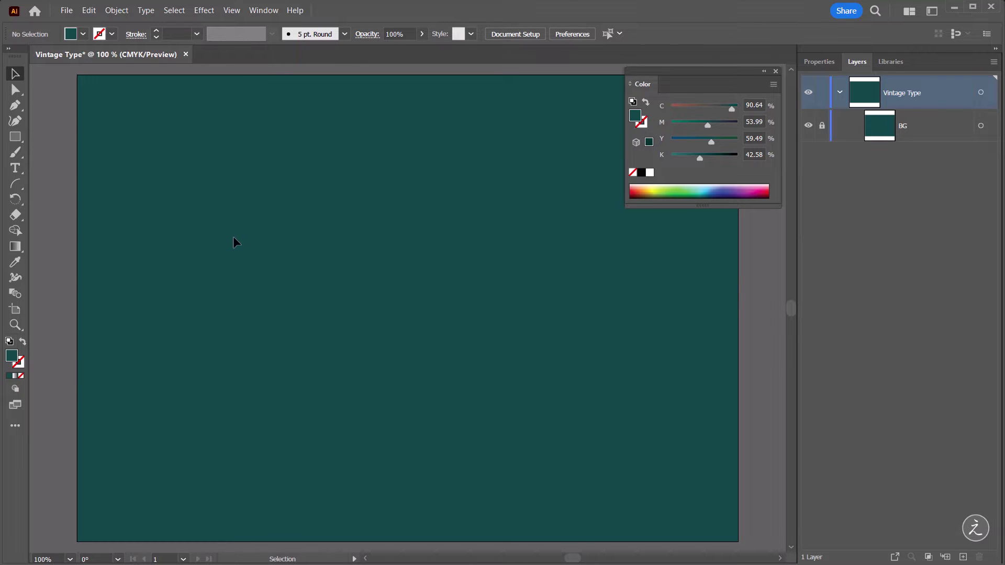
- Add the point text VINTAGE near the middle of the artboard
{"action": "left_click", "coordinate": [22, 168]}
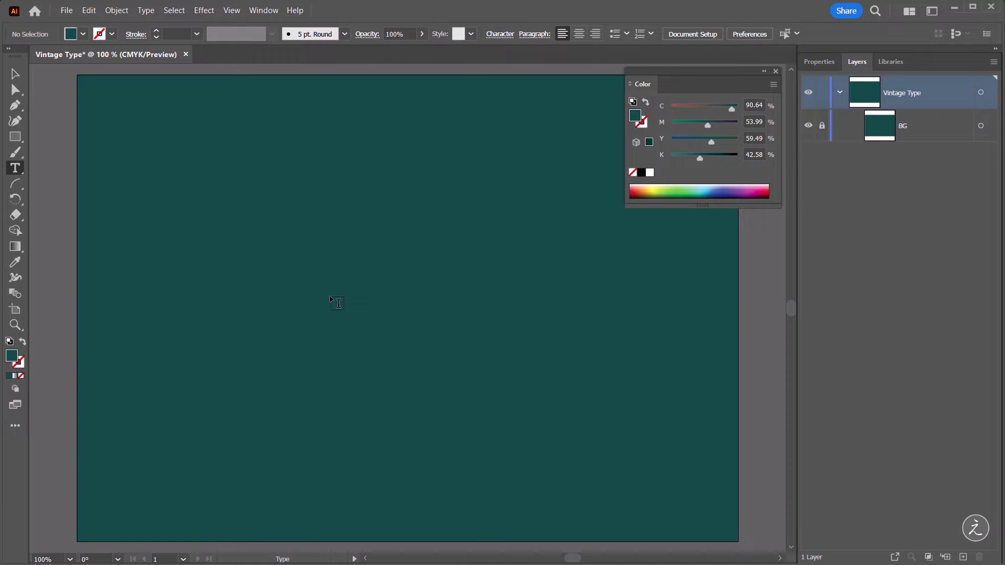
{"action": "left_click", "coordinate": [331, 298]}
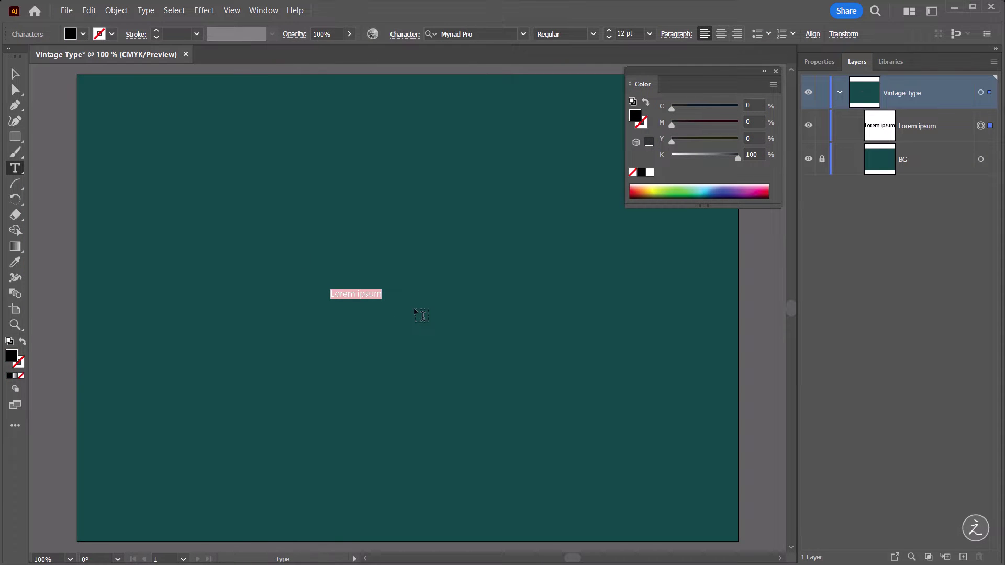
{"action": "type", "text": "VINTAGE"}
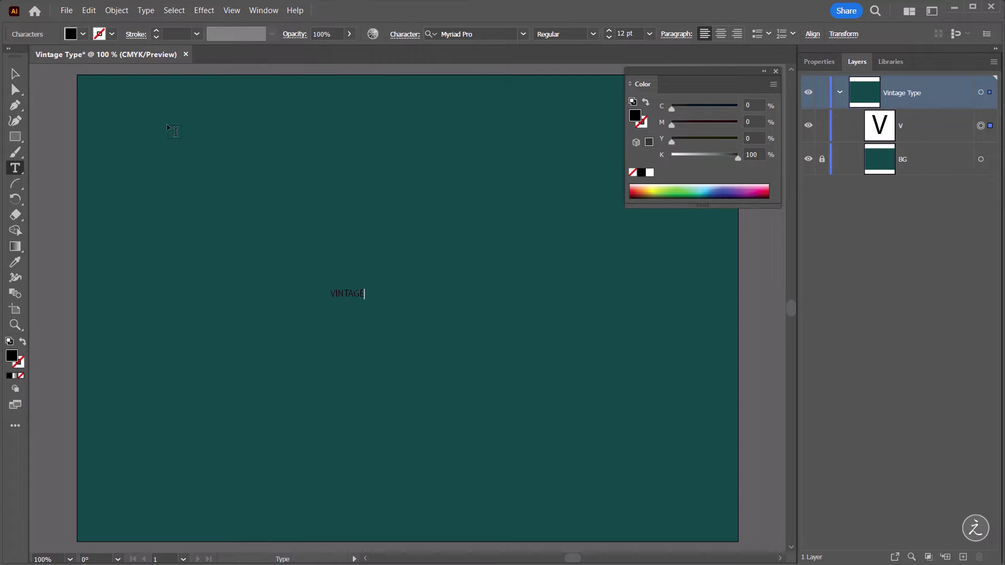
{"action": "key", "text": "Escape"}
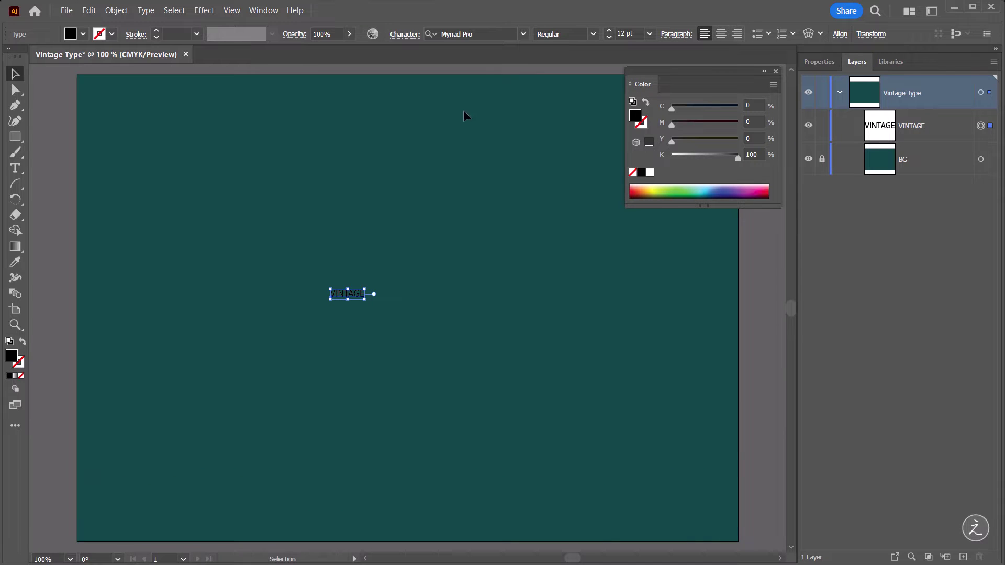
- Set the VINTAGE text's font to Roboto Black
{"action": "left_click", "coordinate": [482, 34]}
{"action": "type", "text": "r"}
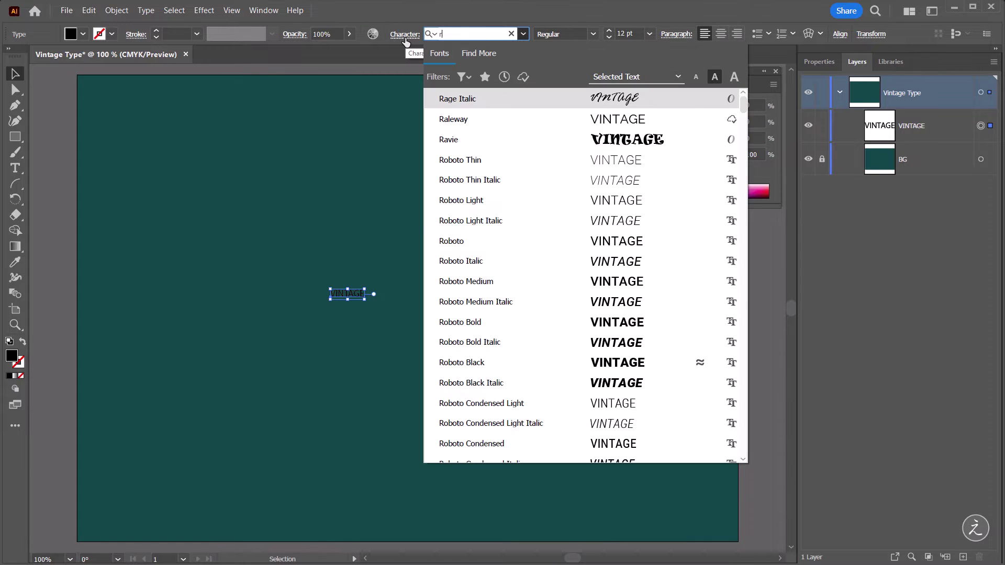
{"action": "type", "text": "ob"}
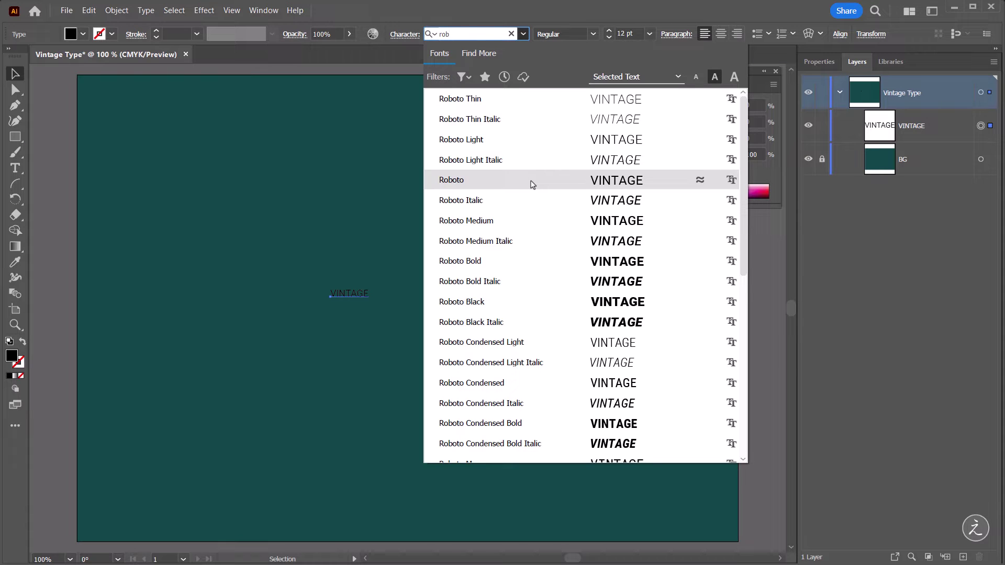
{"action": "left_click", "coordinate": [550, 303]}
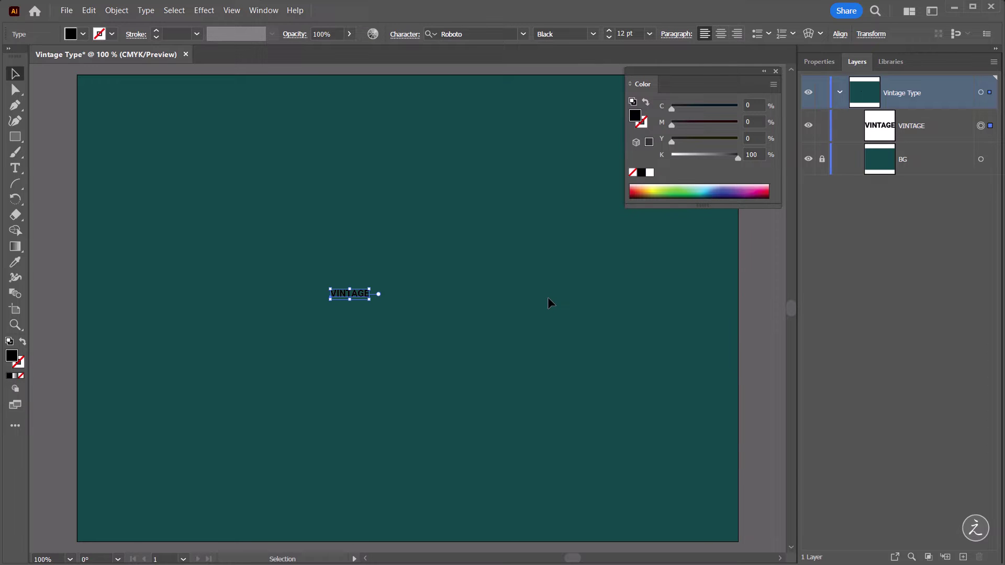
- Set the VINTAGE text's size to 140 pt and move it to the middle area of the artboard
{"action": "left_click", "coordinate": [634, 33]}
{"action": "type", "text": "140"}
{"action": "key", "text": "Tab"}
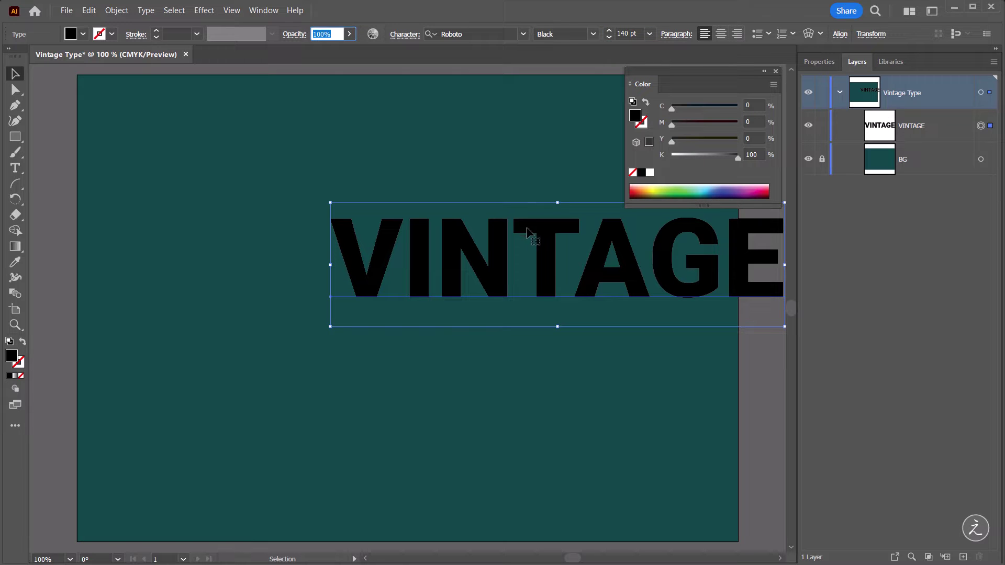
{"action": "left_click_drag", "start_coordinate": [593, 255], "coordinate": [435, 308]}
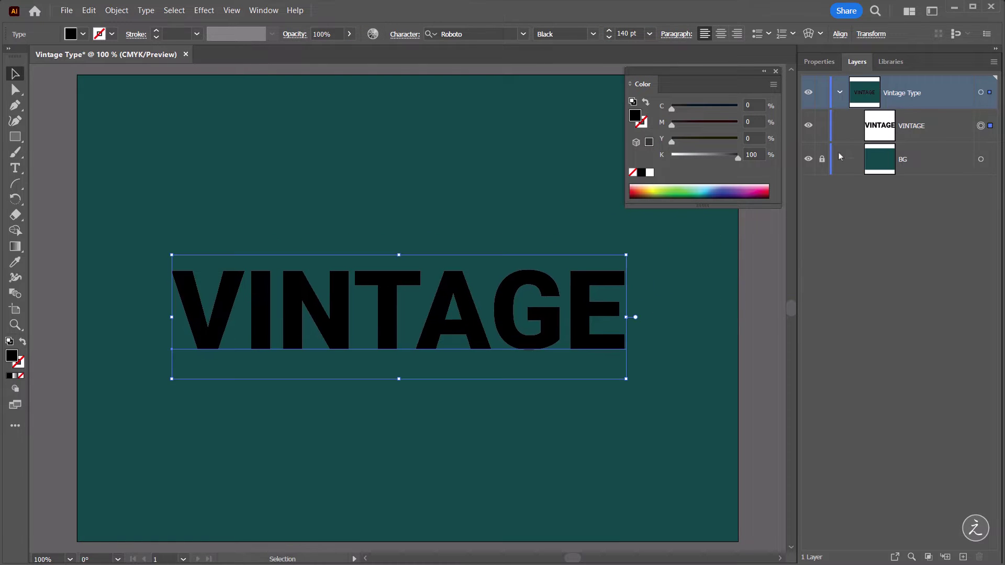
- Set the VINTAGE text's tracking to 50 and centre it horizontally and vertically on the artboard
{"action": "left_click", "coordinate": [820, 68]}
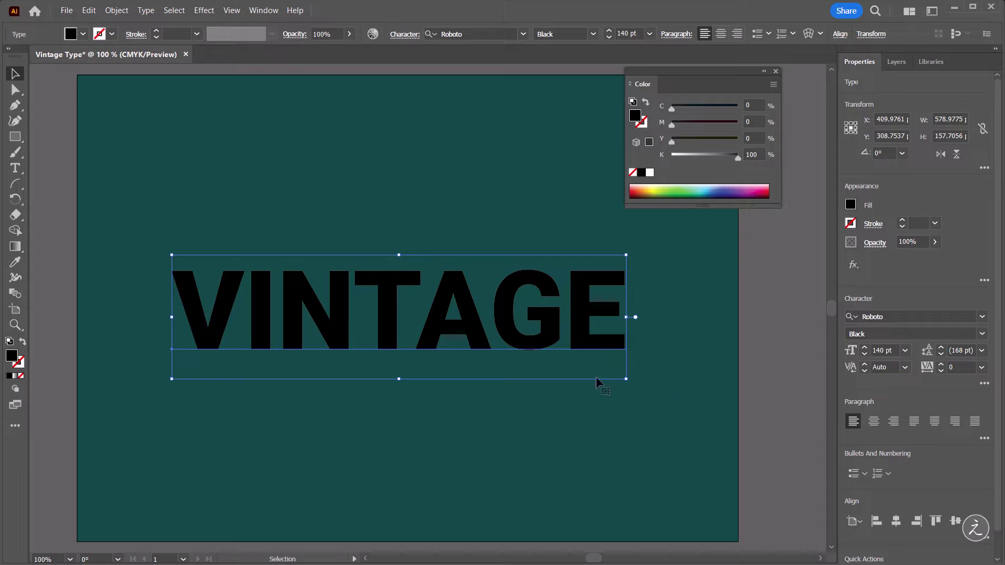
{"action": "left_click", "coordinate": [981, 370]}
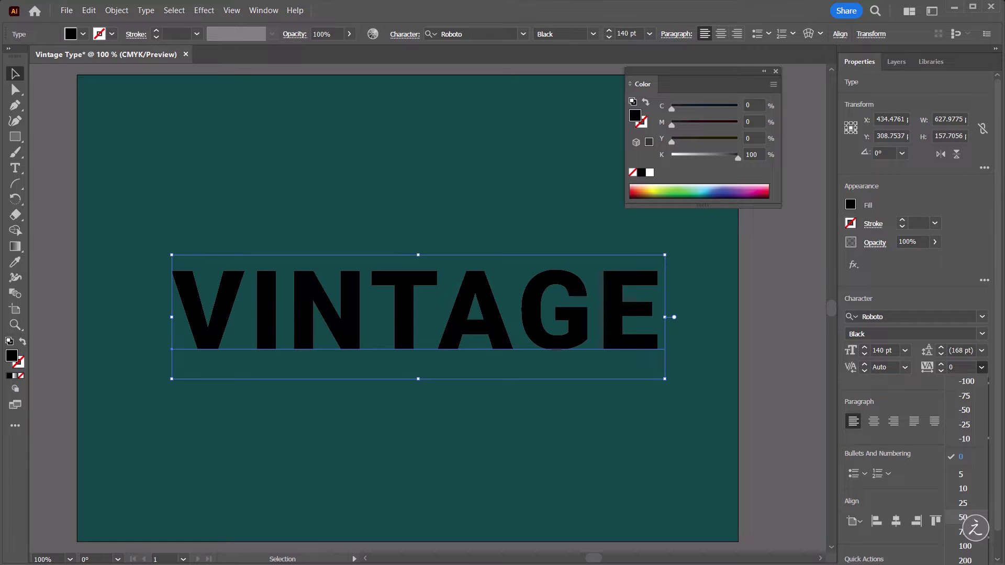
{"action": "left_click", "coordinate": [963, 517]}
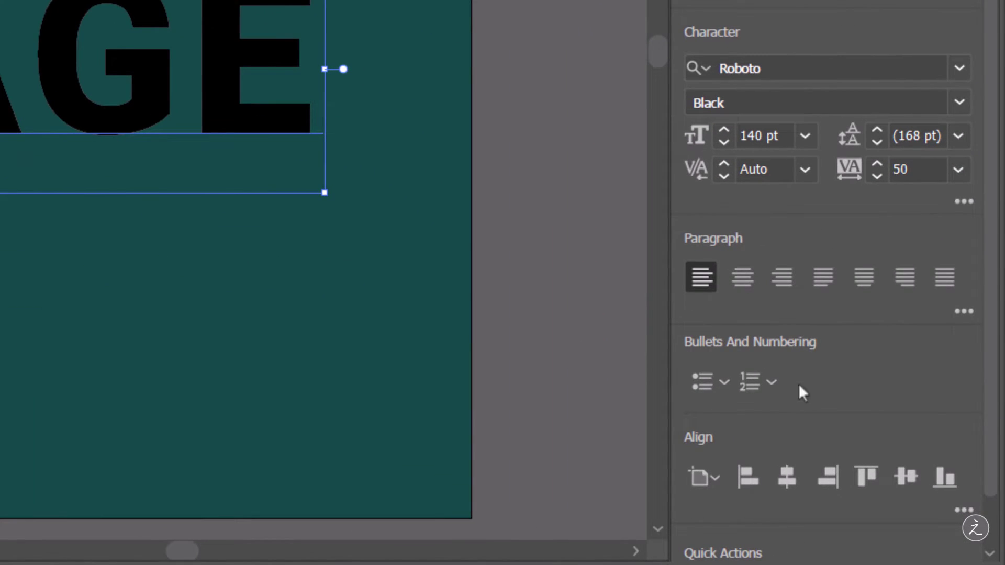
{"action": "left_click", "coordinate": [789, 483]}
{"action": "left_click", "coordinate": [904, 480]}
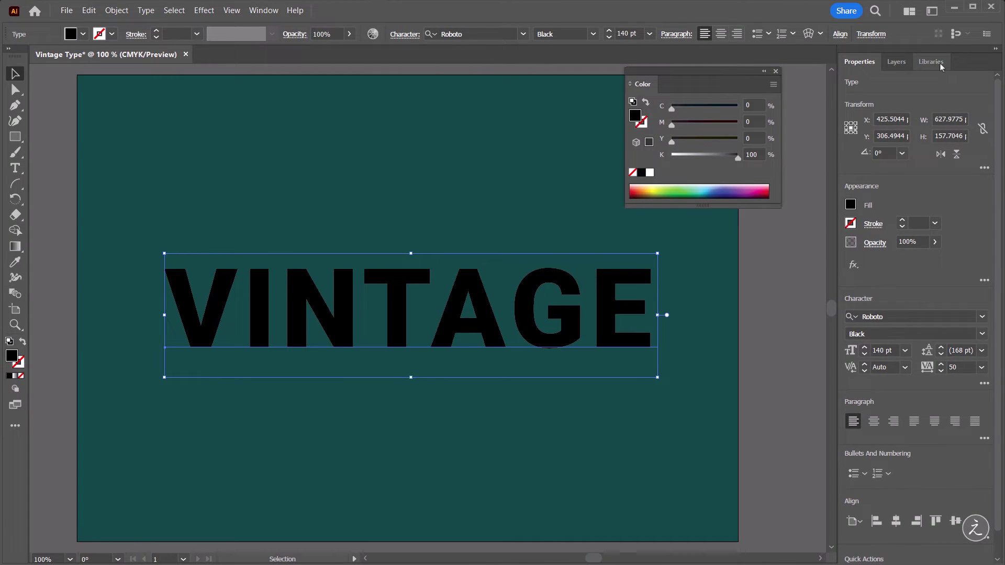
- Fill the VINTAGE text with the light salmon swatch from the VINTAGE library and return to the layer list
{"action": "left_click", "coordinate": [941, 63]}
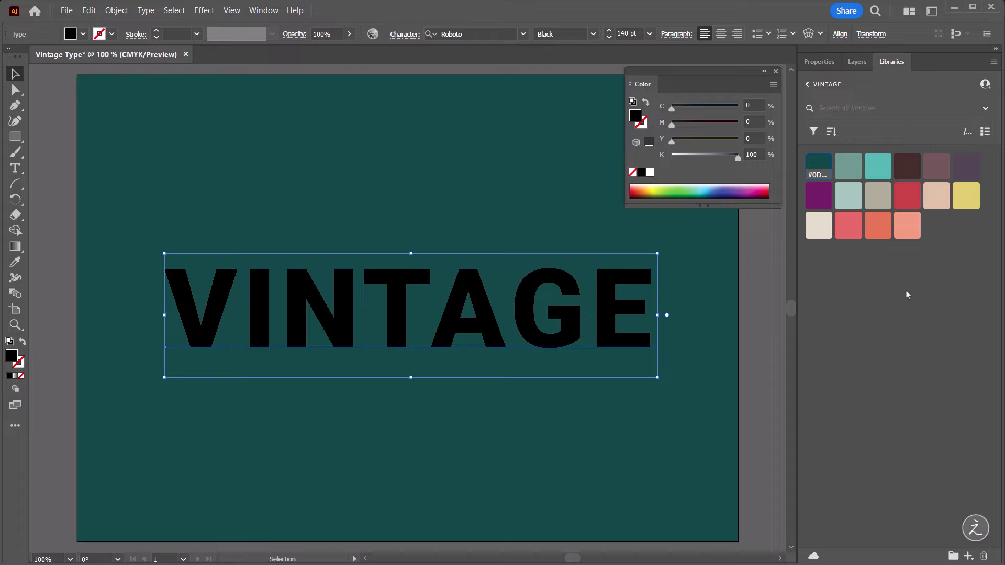
{"action": "left_click", "coordinate": [907, 225]}
{"action": "left_click", "coordinate": [857, 61]}
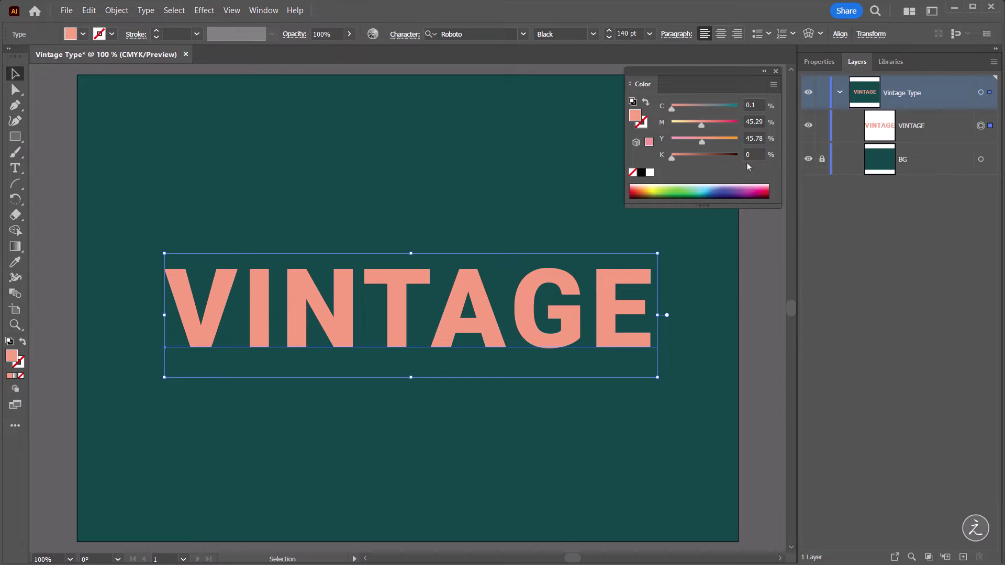
- Deselect the text and rename its layer item as VINTAGE Original
{"action": "left_click", "coordinate": [492, 148]}
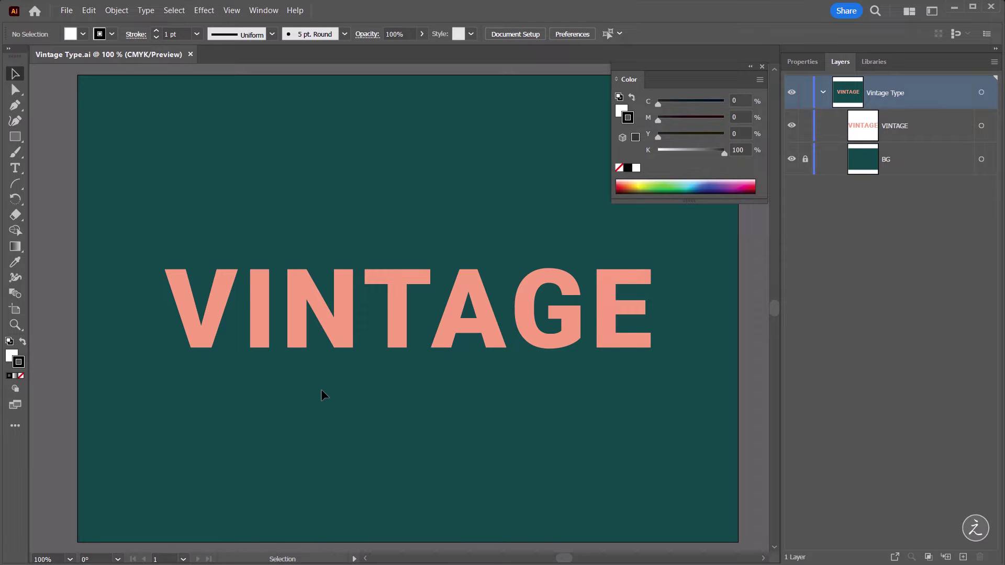
{"action": "double_click", "coordinate": [904, 129]}
{"action": "left_click", "coordinate": [920, 125]}
{"action": "type", "text": "Original"}
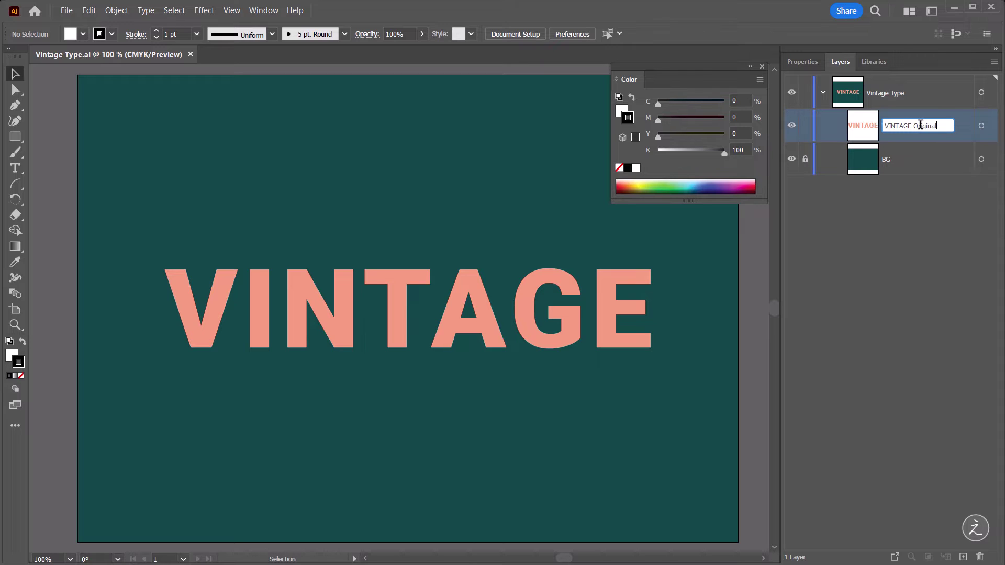
{"action": "key", "text": "Return"}
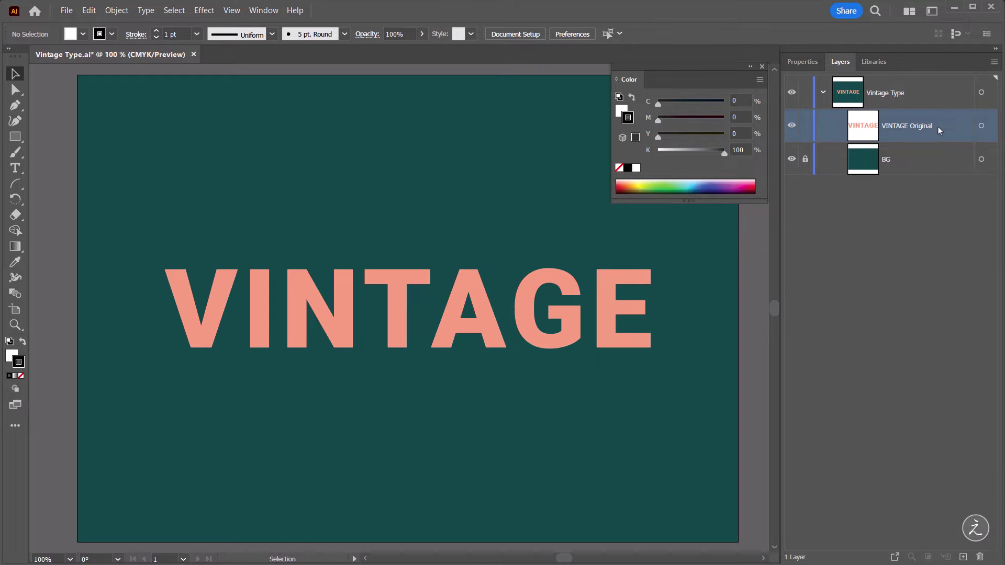
- Duplicate the VINTAGE Original item, then hide and lock the lower copy as a backup
{"action": "left_click_drag", "start_coordinate": [937, 124], "coordinate": [965, 558]}
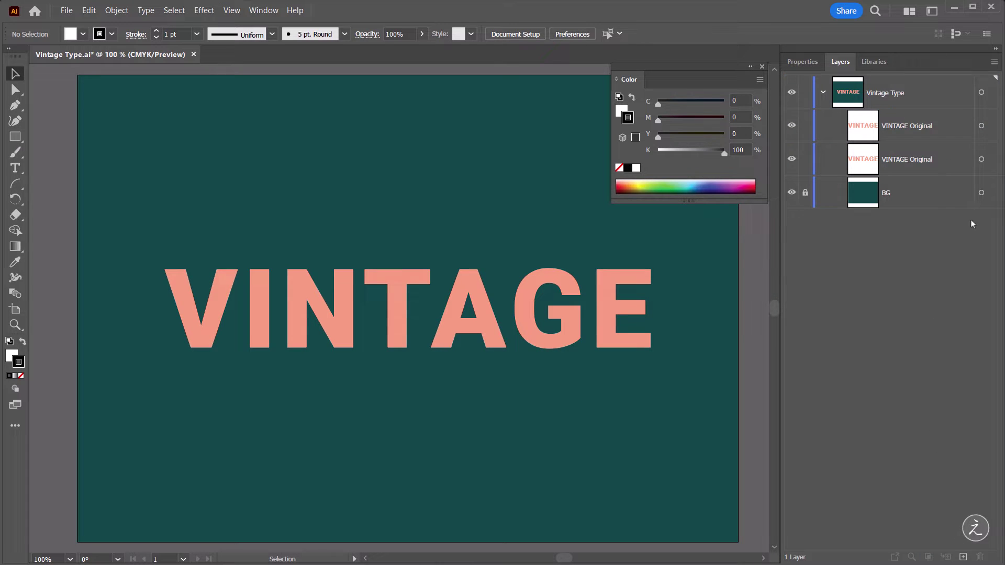
{"action": "left_click", "coordinate": [792, 160]}
{"action": "left_click", "coordinate": [914, 134]}
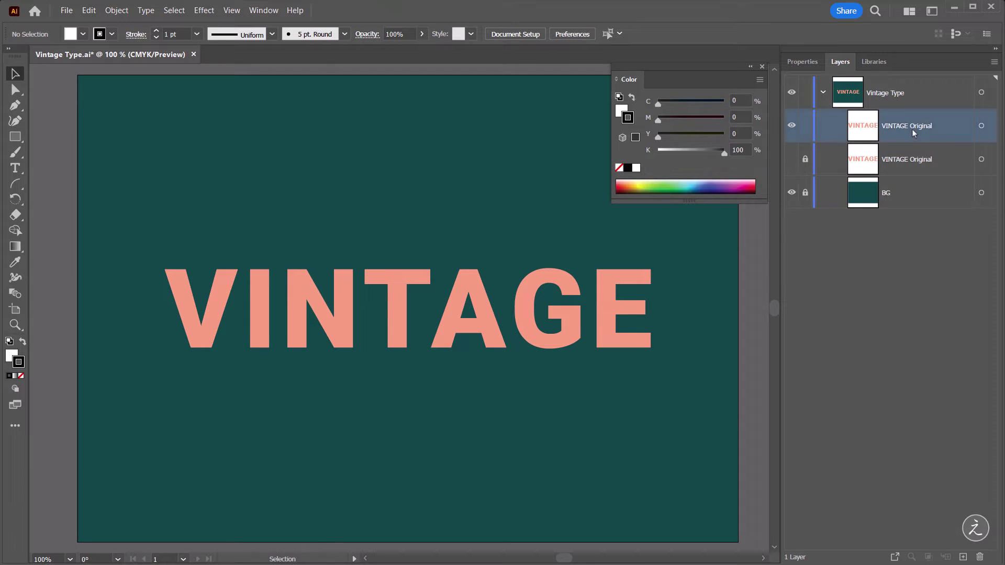
- Swap the fill and stroke of the visible VINTAGE text and set its stroke weight to 2 pt
{"action": "left_click", "coordinate": [982, 125]}
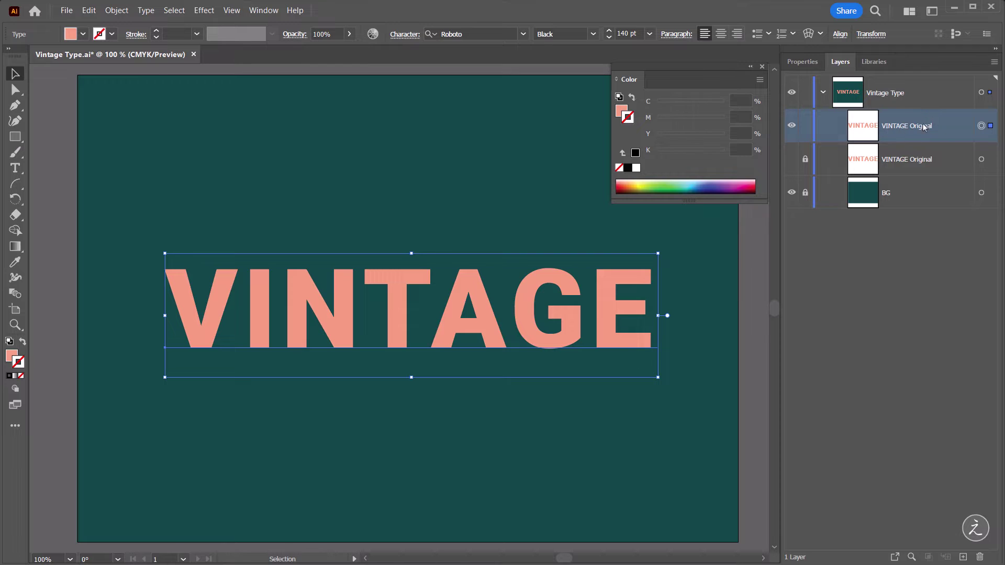
{"action": "left_click", "coordinate": [13, 355]}
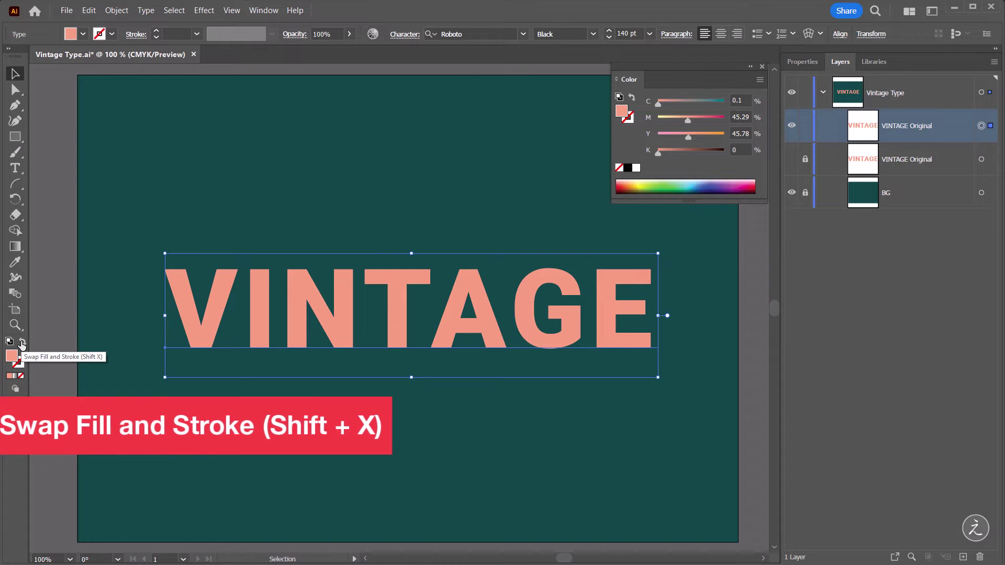
{"action": "left_click", "coordinate": [21, 343]}
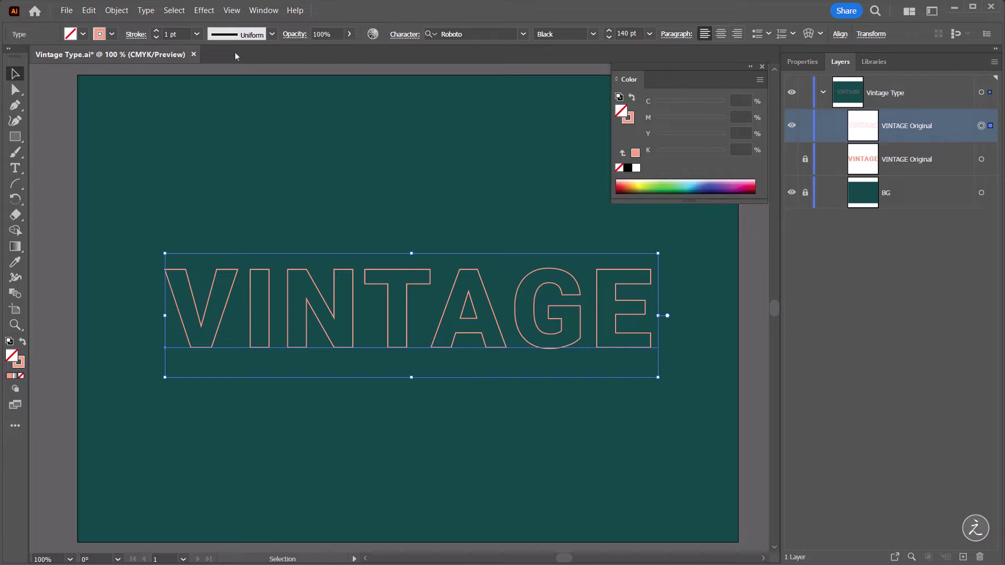
{"action": "left_click", "coordinate": [156, 32]}
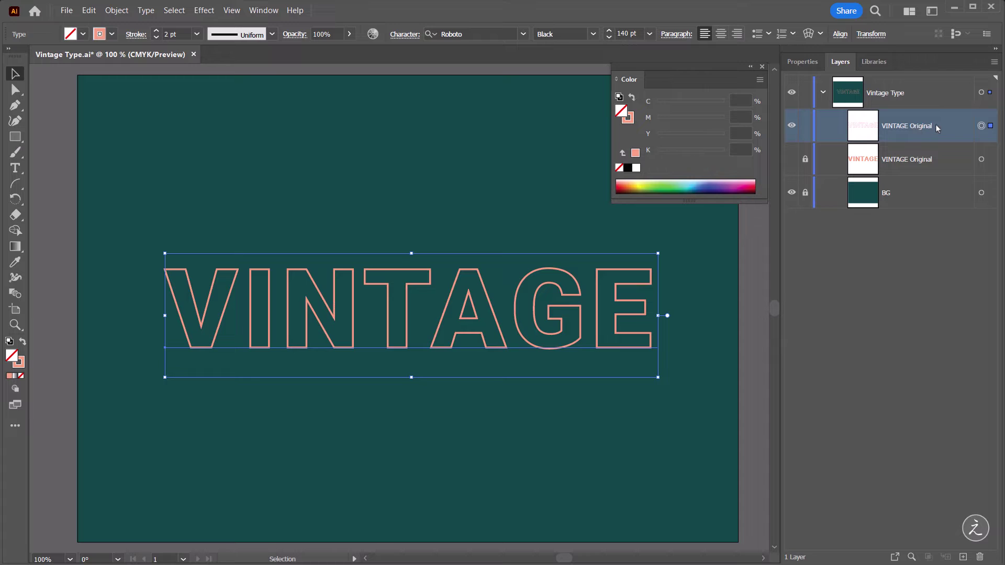
- Duplicate the outlined VINTAGE text and nudge the upper copy a few points down and to the left
{"action": "left_click_drag", "start_coordinate": [935, 126], "coordinate": [963, 558]}
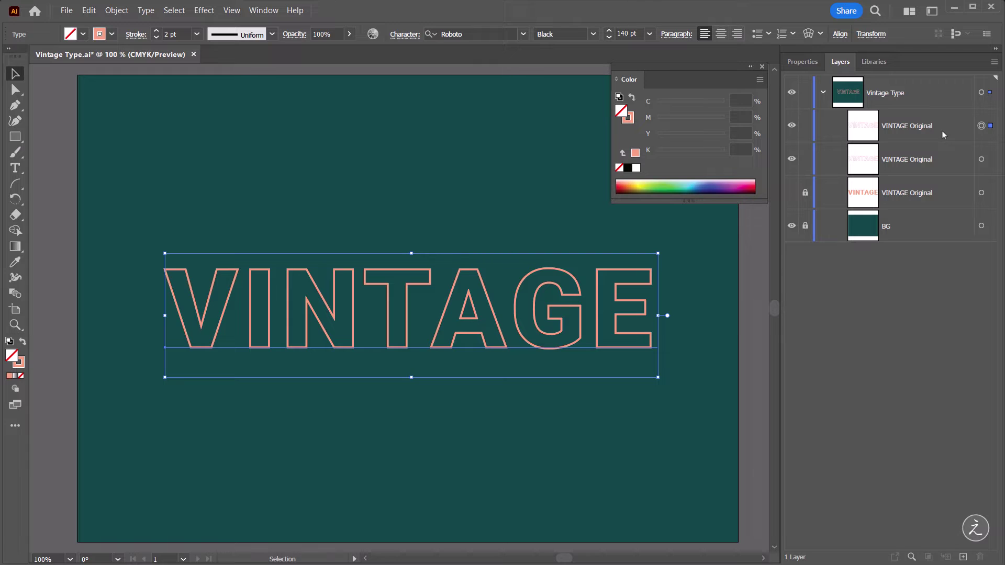
{"action": "key", "text": "Down"}
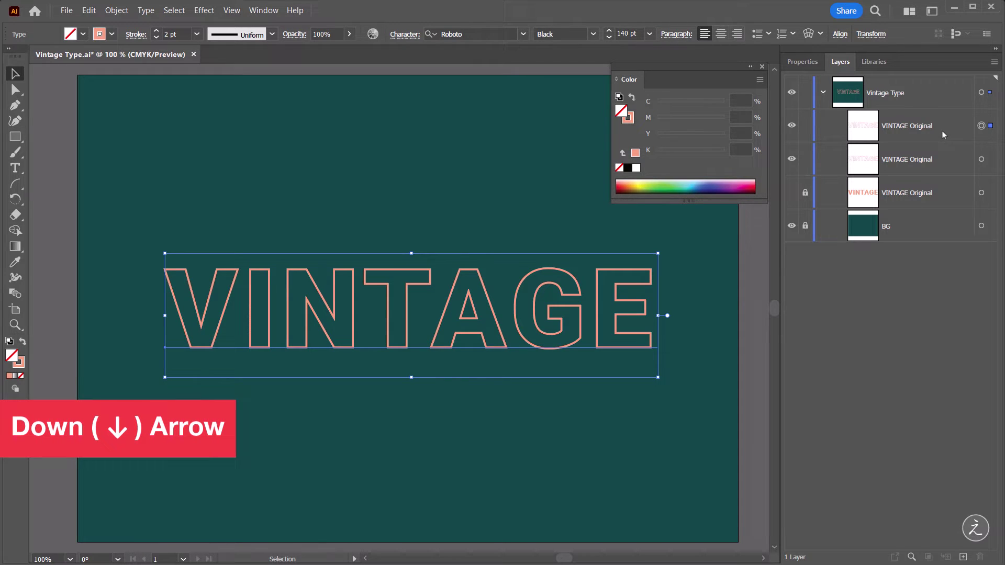
{"action": "key", "text": "Down"}
{"action": "key", "text": "Down"}
{"action": "key", "text": "Down"}
{"action": "key", "text": "Down"}
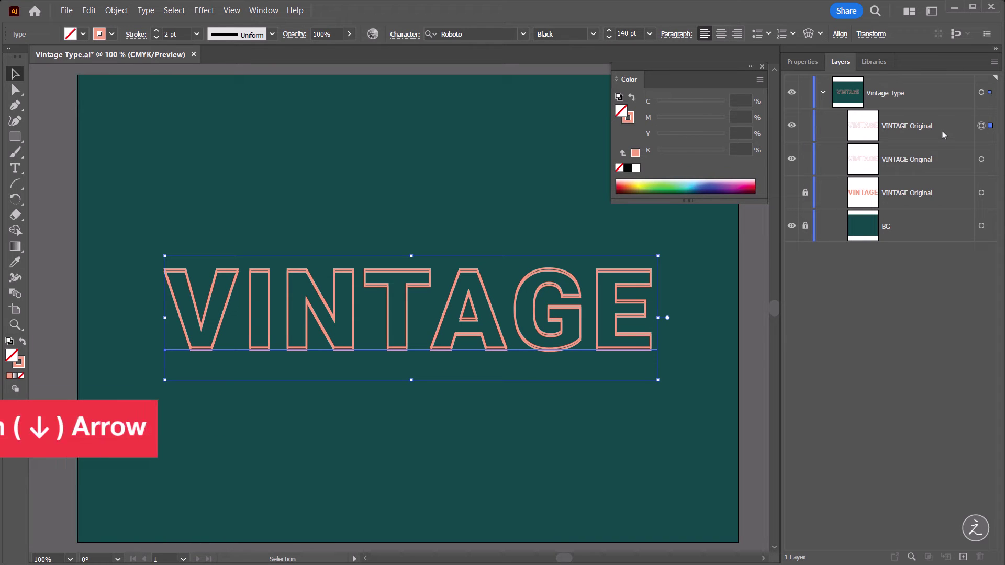
{"action": "key", "text": "Left"}
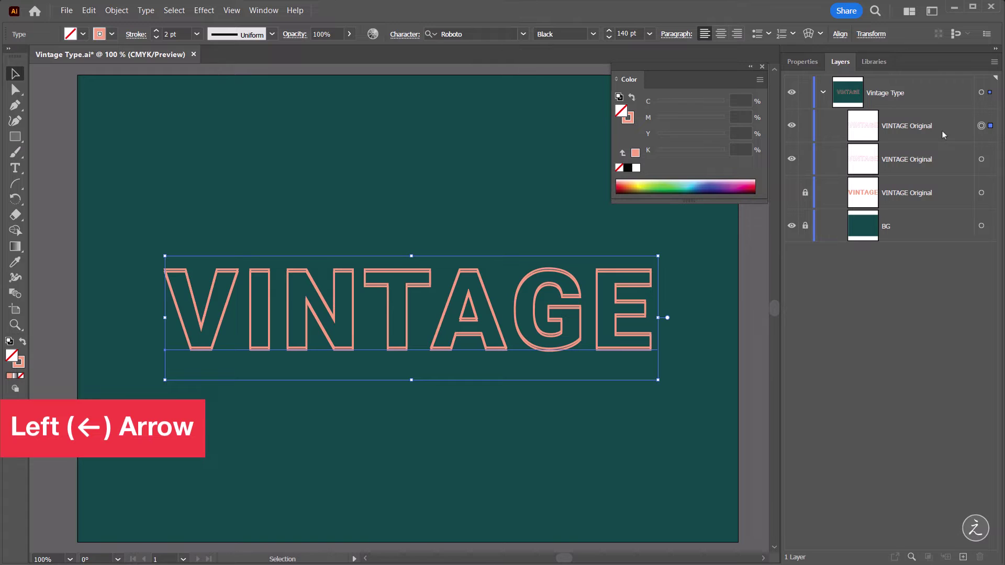
{"action": "key", "text": "Left"}
{"action": "key", "text": "Left"}
{"action": "key", "text": "Left"}
{"action": "key", "text": "Left"}
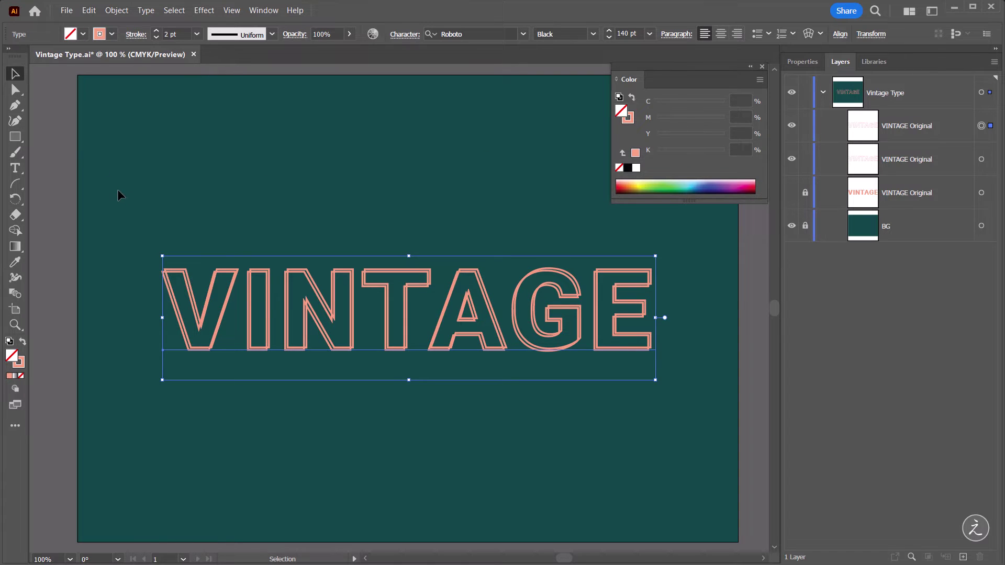
- Select both outlined VINTAGE texts and set the blend spacing to Specified Steps with 40 steps
{"action": "left_click_drag", "start_coordinate": [338, 423], "coordinate": [338, 424]}
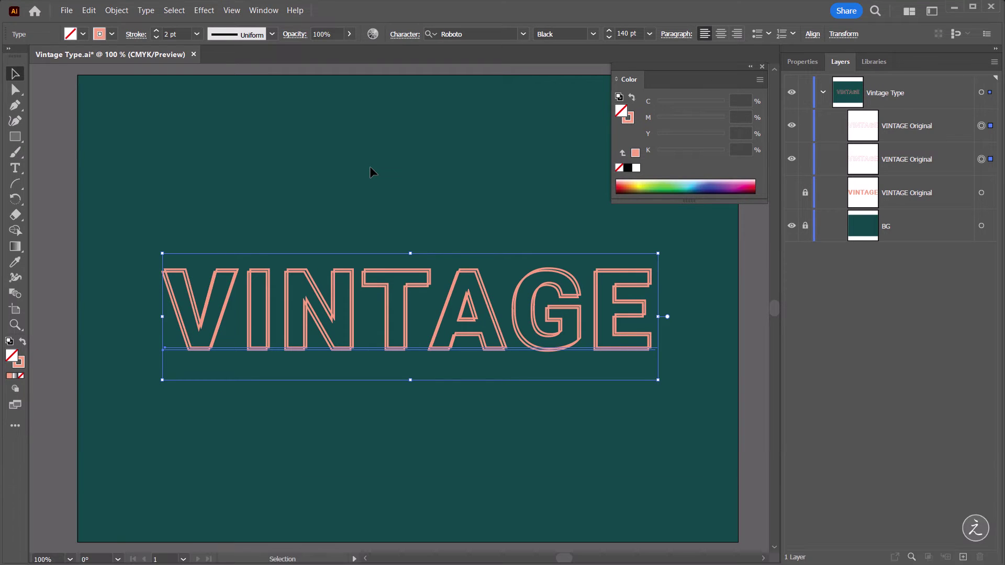
{"action": "left_click", "coordinate": [116, 11]}
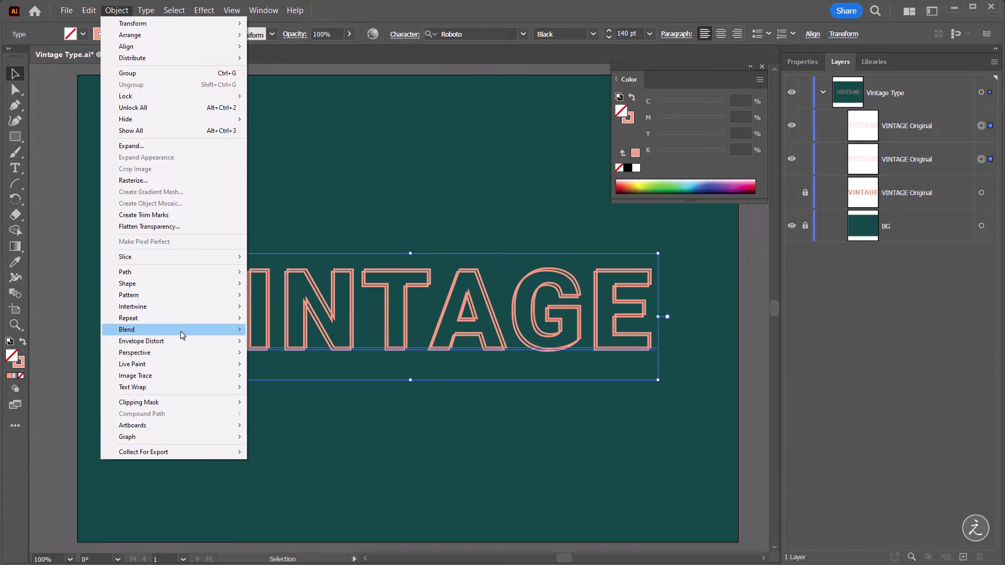
{"action": "mouse_move", "coordinate": [180, 330]}
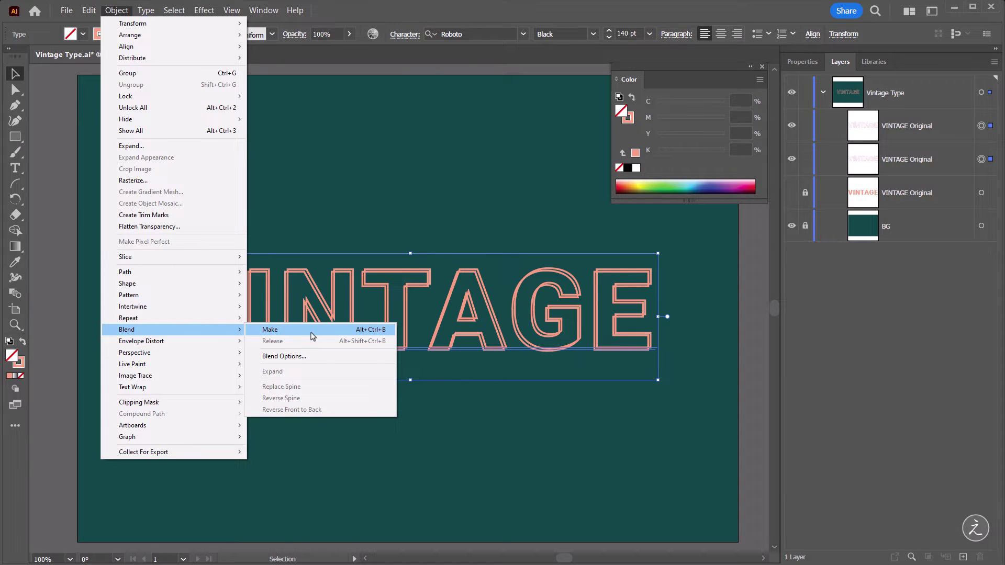
{"action": "left_click", "coordinate": [329, 357]}
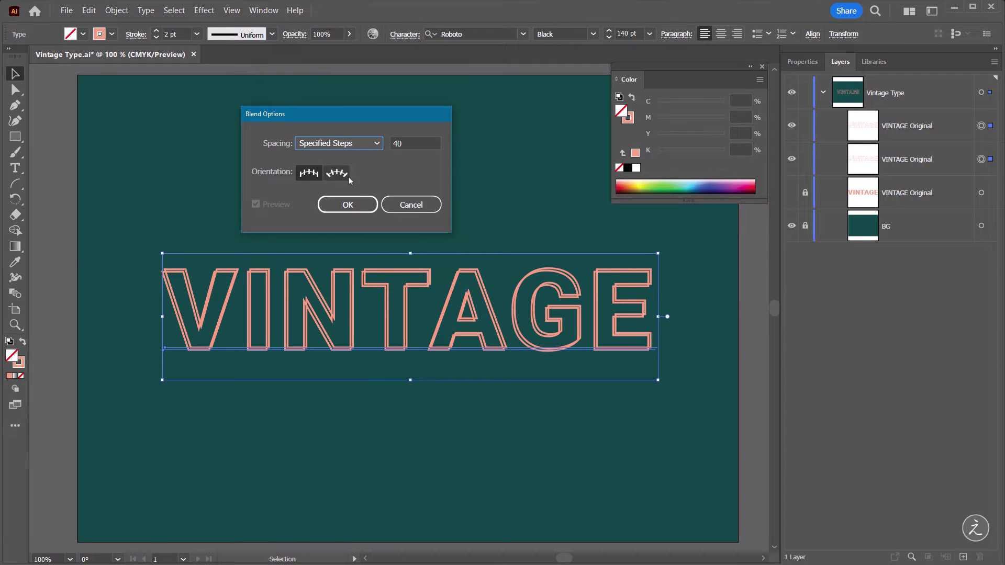
{"action": "left_click", "coordinate": [350, 146]}
{"action": "left_click", "coordinate": [363, 156]}
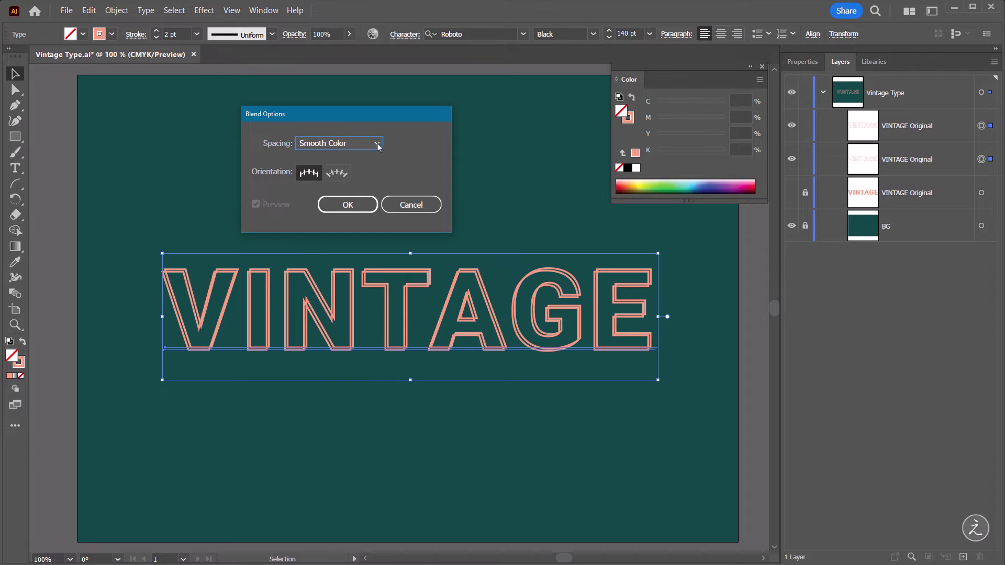
{"action": "left_click", "coordinate": [377, 145]}
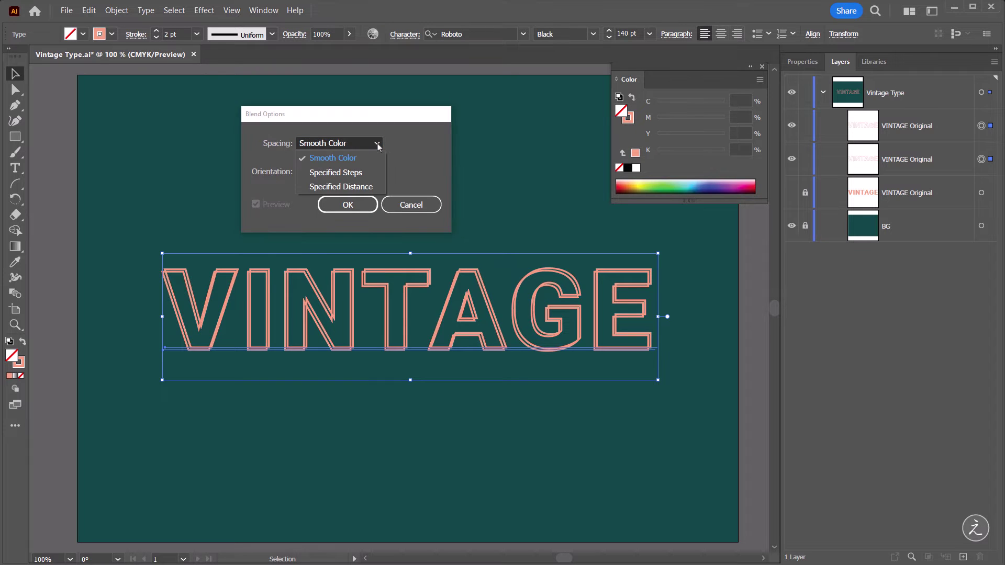
{"action": "left_click", "coordinate": [371, 170]}
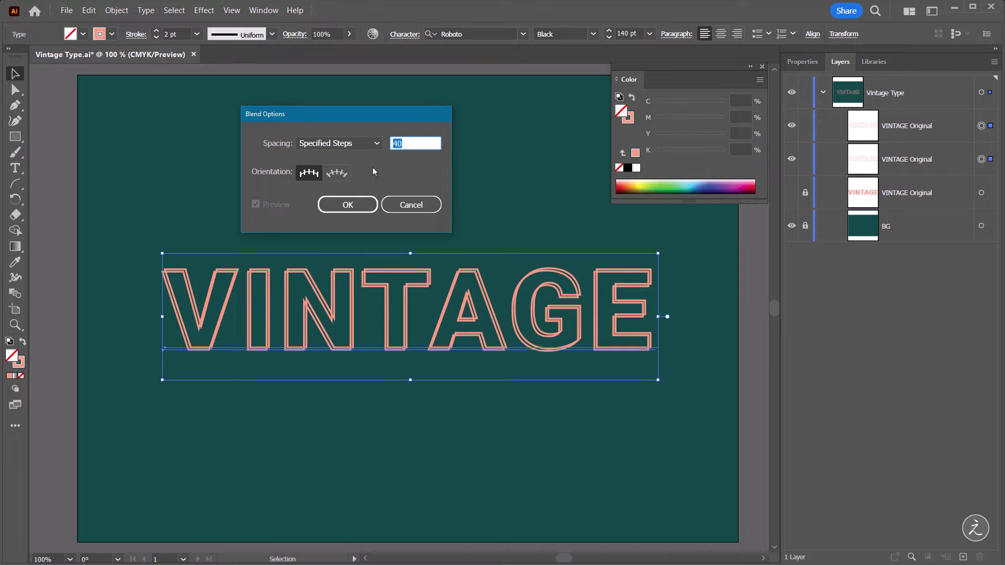
{"action": "left_click", "coordinate": [367, 204]}
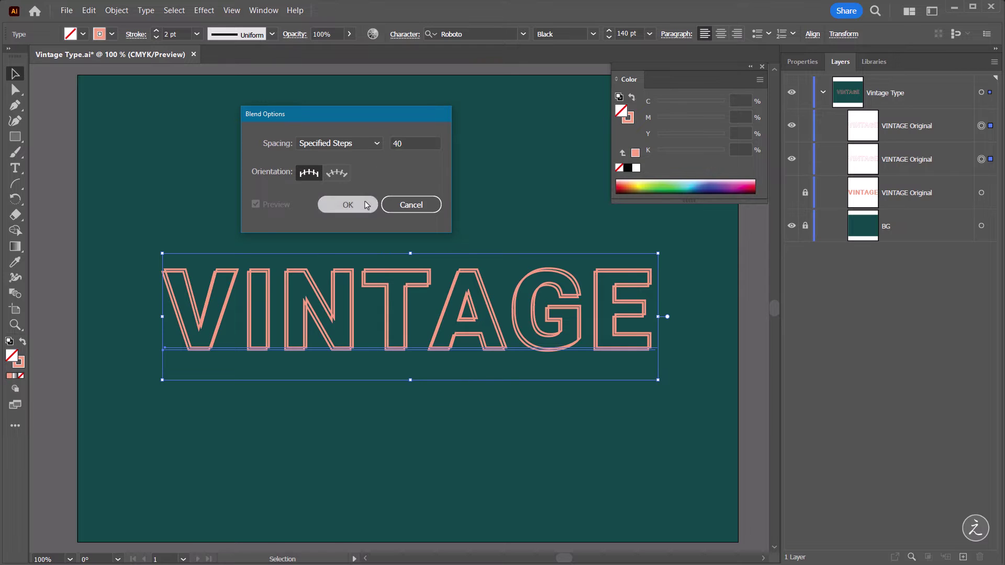
- Make a blend from the two selected VINTAGE outlines
{"action": "left_click", "coordinate": [116, 12]}
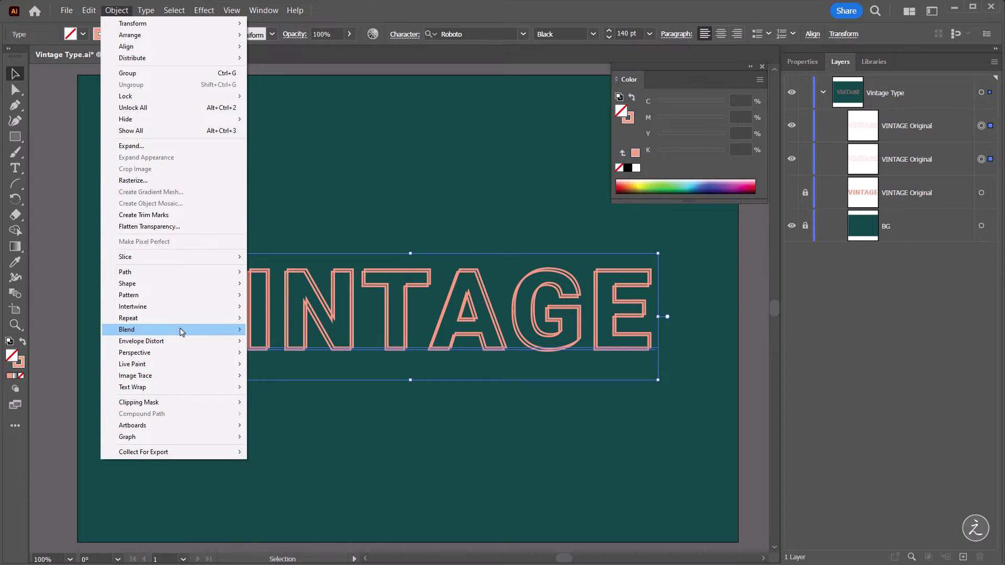
{"action": "mouse_move", "coordinate": [182, 332]}
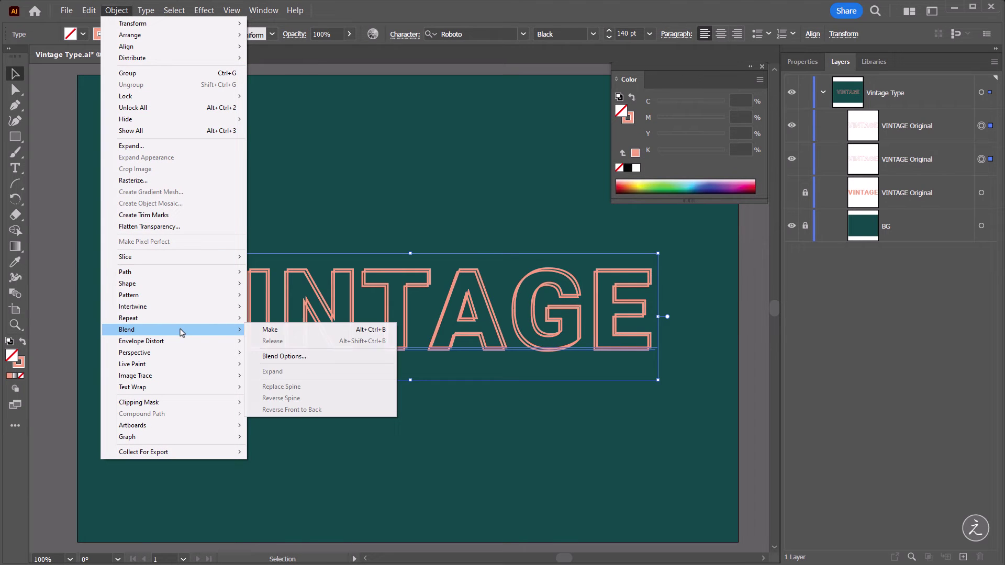
{"action": "left_click", "coordinate": [325, 331]}
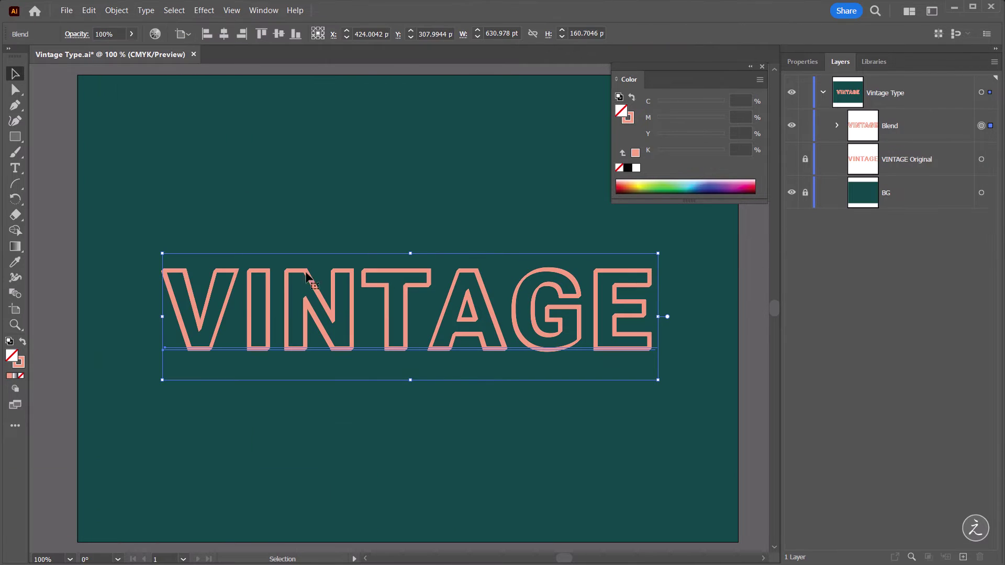
- Duplicate the Blend item, then lock and hide the upper copy
{"action": "left_click", "coordinate": [915, 126]}
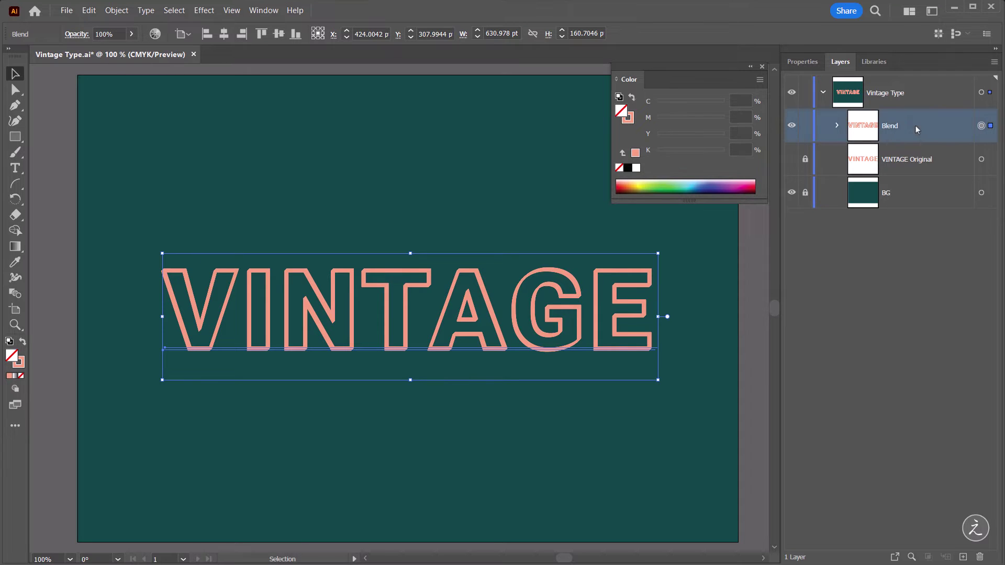
{"action": "left_click_drag", "start_coordinate": [916, 127], "coordinate": [963, 557]}
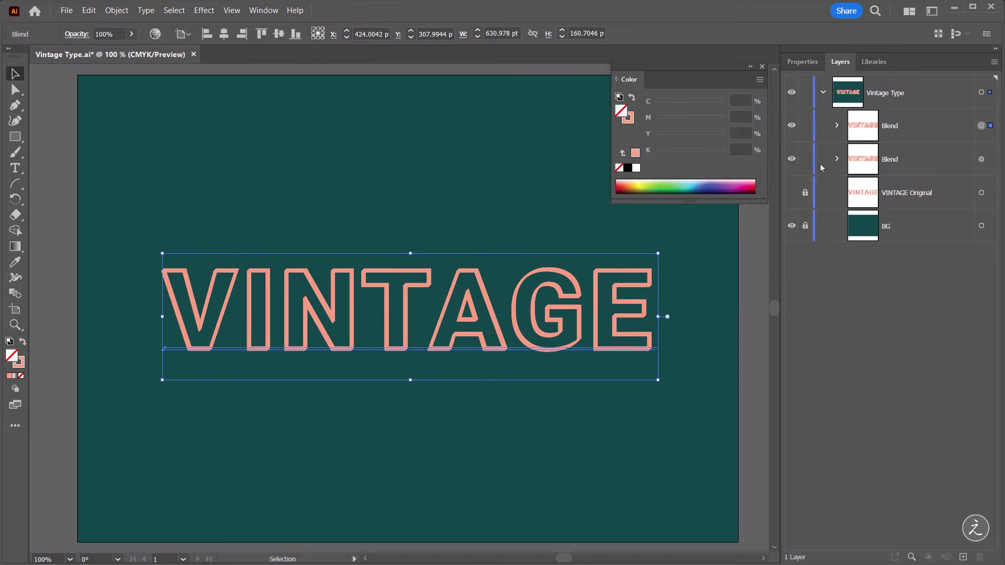
{"action": "left_click", "coordinate": [805, 127]}
{"action": "left_click", "coordinate": [792, 125]}
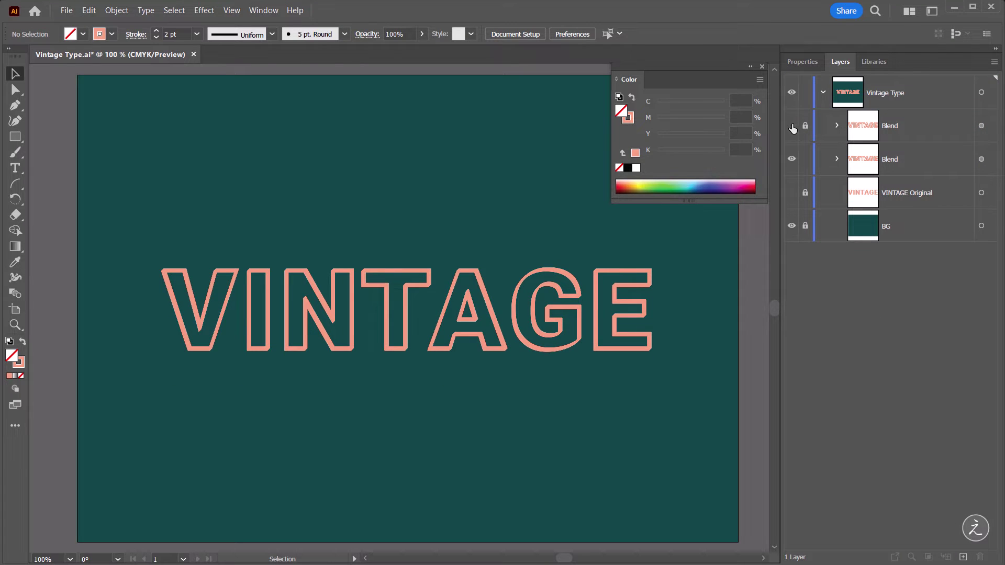
- Select the visible lower blend and rename it as Shadow
{"action": "left_click", "coordinate": [981, 159]}
{"action": "left_click", "coordinate": [891, 160]}
{"action": "double_click", "coordinate": [891, 160]}
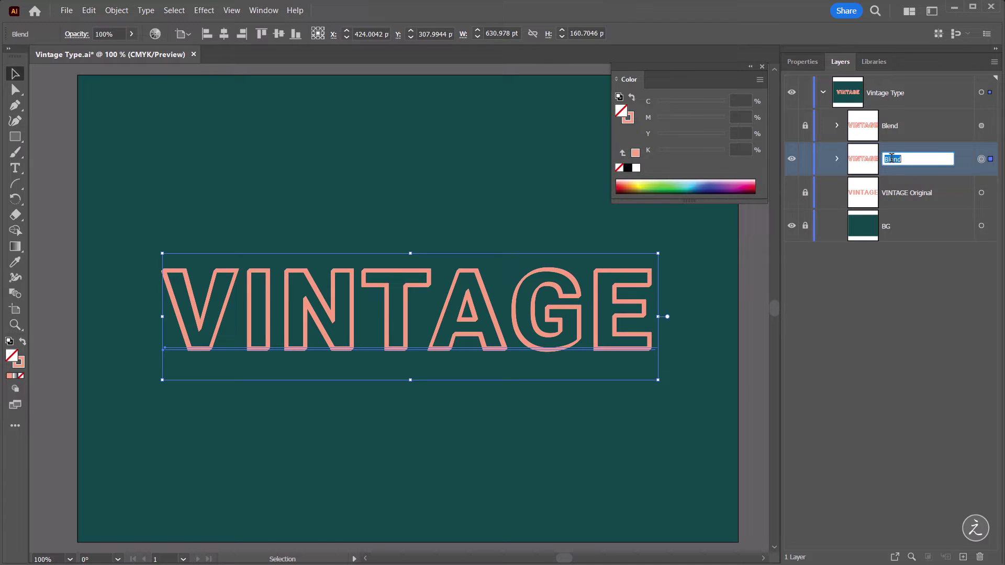
{"action": "type", "text": "Shadow"}
{"action": "key", "text": "Return"}
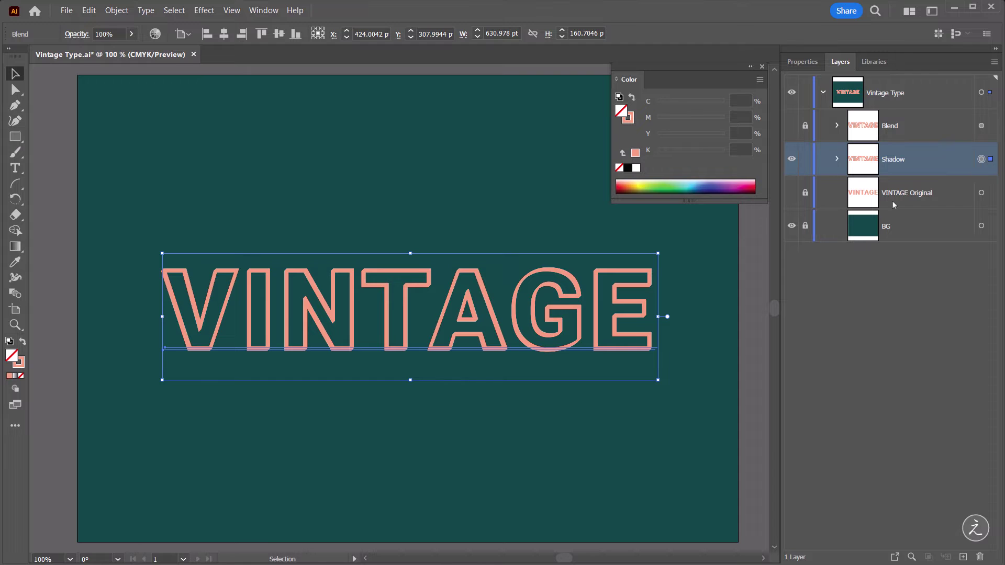
- Isolate the Shadow blend, move its front text slightly farther down and left to thicken the extrusion, and exit isolation
{"action": "double_click", "coordinate": [444, 309]}
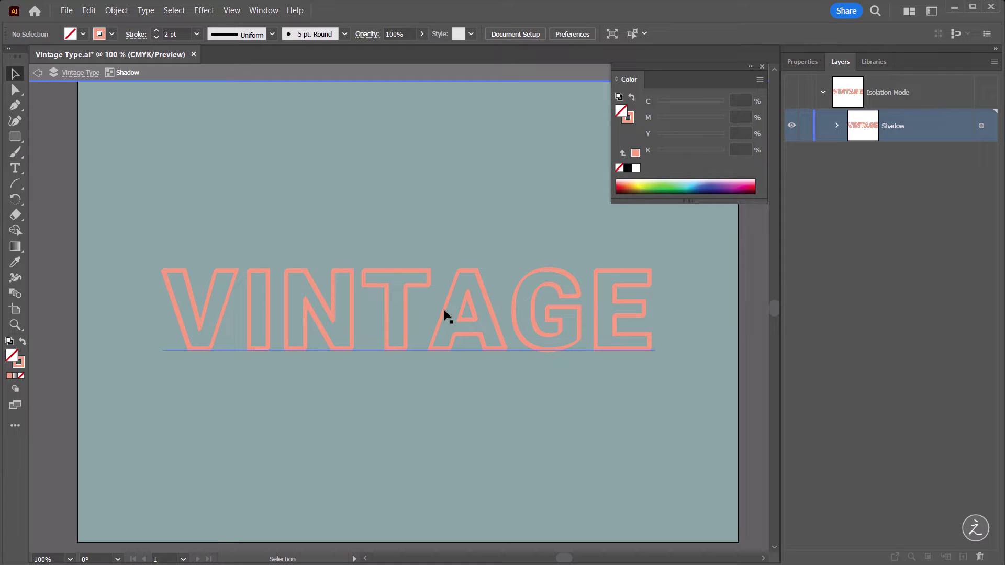
{"action": "left_click_drag", "start_coordinate": [444, 310], "coordinate": [442, 311]}
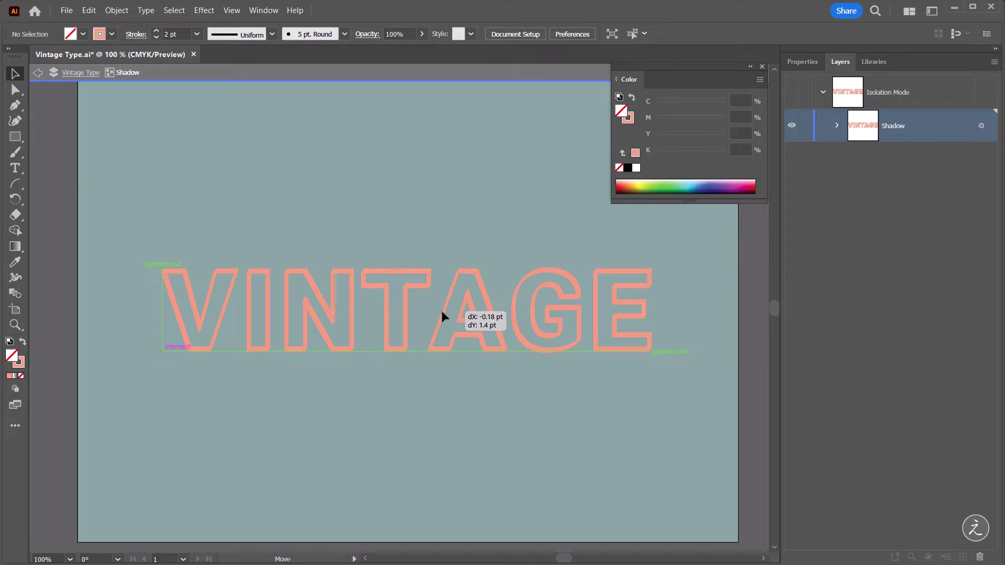
{"action": "left_click_drag", "start_coordinate": [442, 311], "coordinate": [441, 311]}
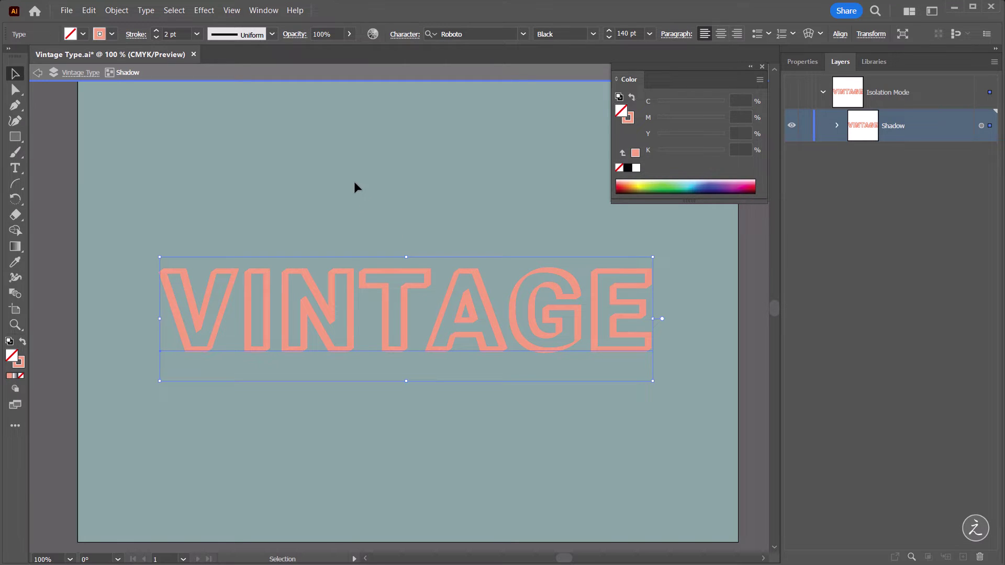
{"action": "left_click", "coordinate": [38, 77]}
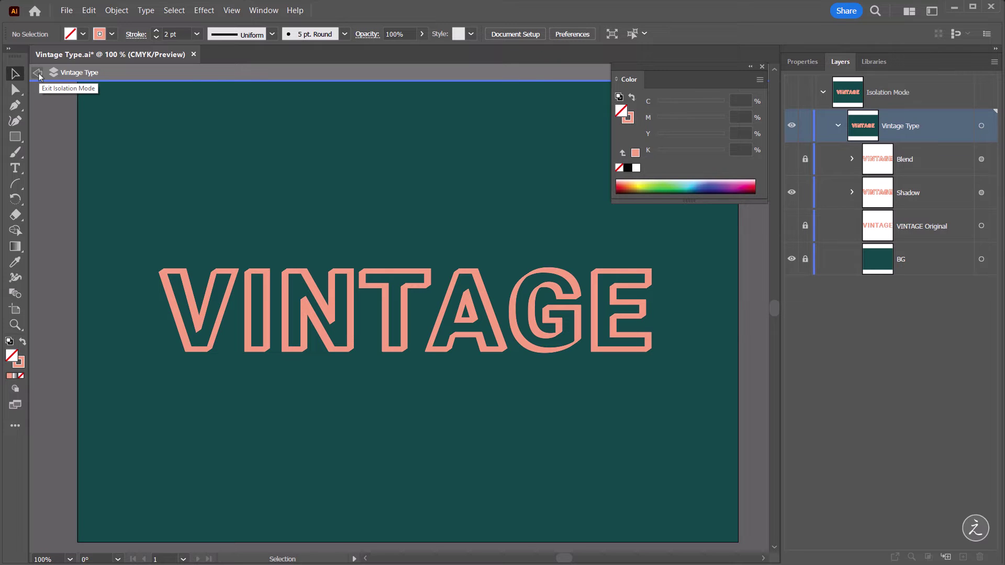
{"action": "left_click", "coordinate": [38, 76]}
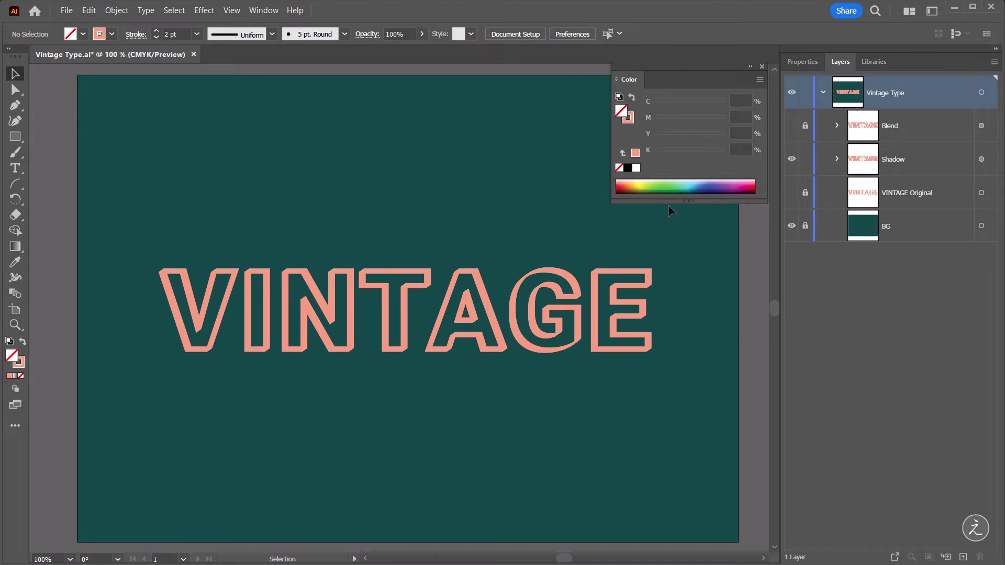
- Recolor the Shadow blend's stroke with the dark purple swatch (#524...) from the VINTAGE library
{"action": "left_click", "coordinate": [914, 160]}
{"action": "left_click", "coordinate": [981, 160]}
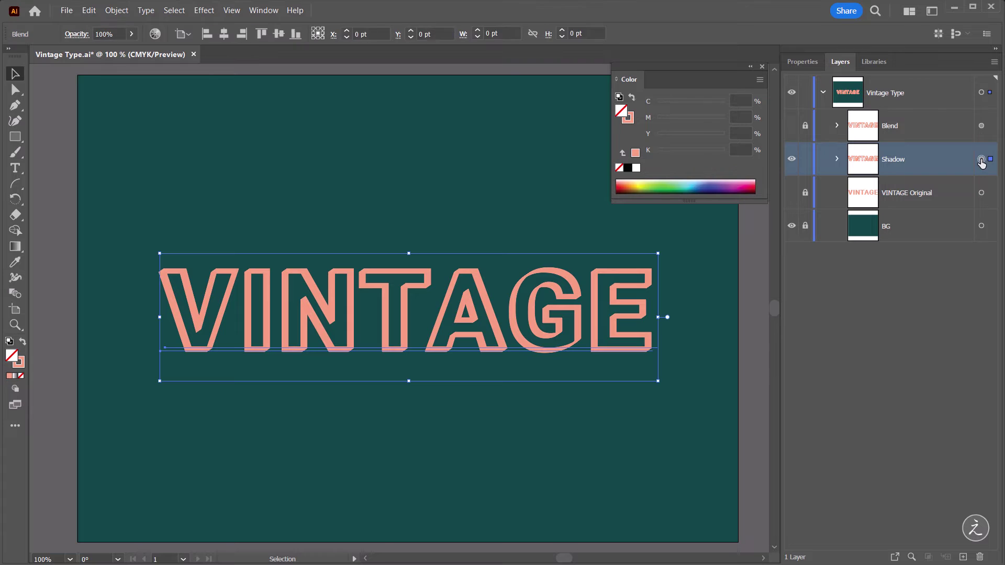
{"action": "left_click", "coordinate": [20, 367]}
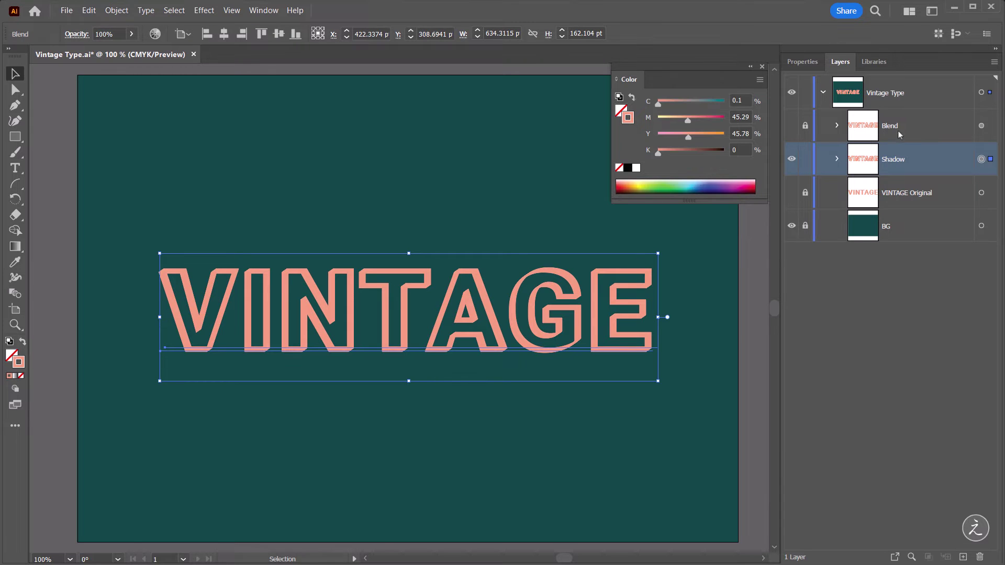
{"action": "left_click", "coordinate": [881, 64]}
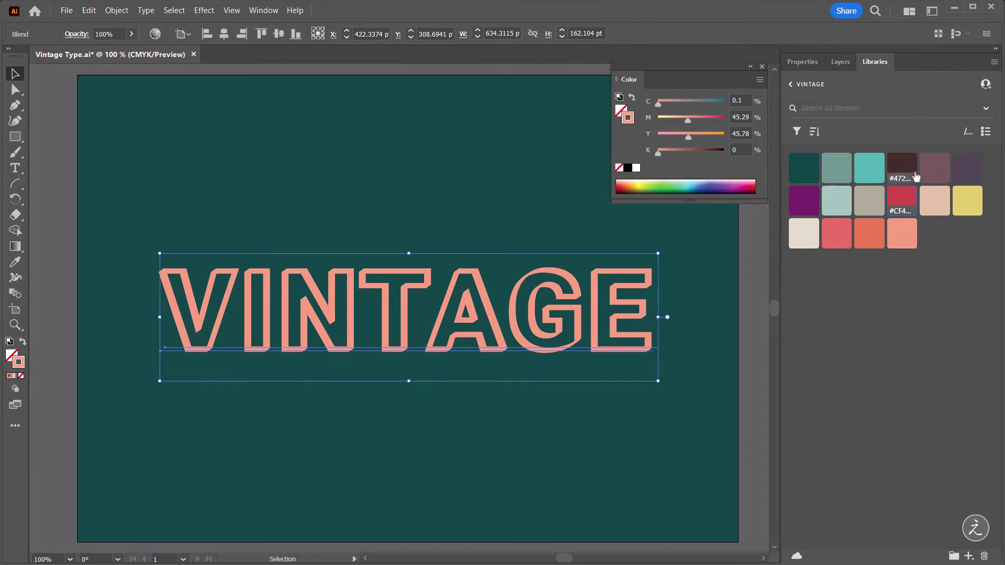
{"action": "left_click", "coordinate": [963, 173]}
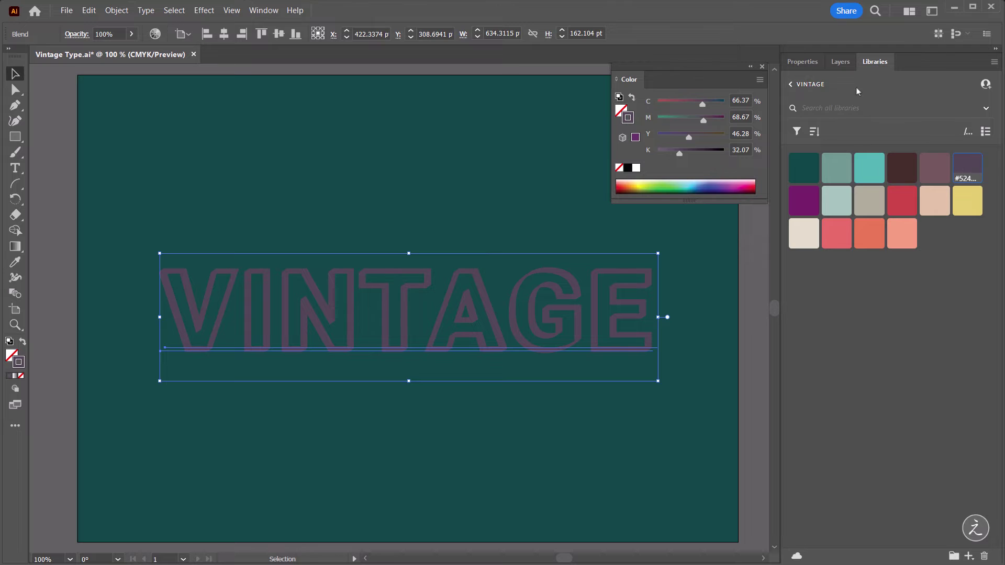
- Make the hidden Blend and VINTAGE Original items visible again
{"action": "left_click", "coordinate": [842, 63]}
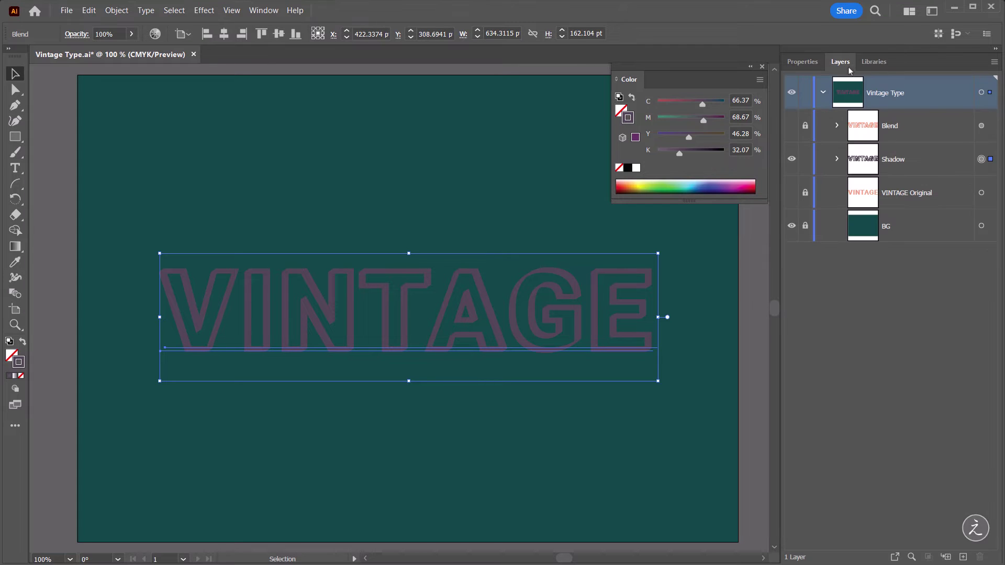
{"action": "left_click", "coordinate": [791, 125]}
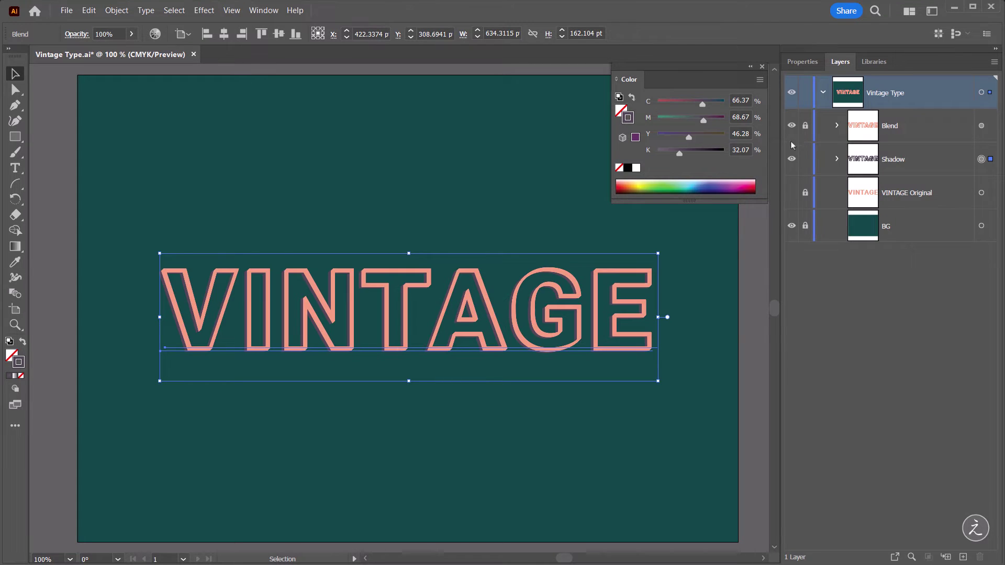
{"action": "left_click", "coordinate": [791, 193]}
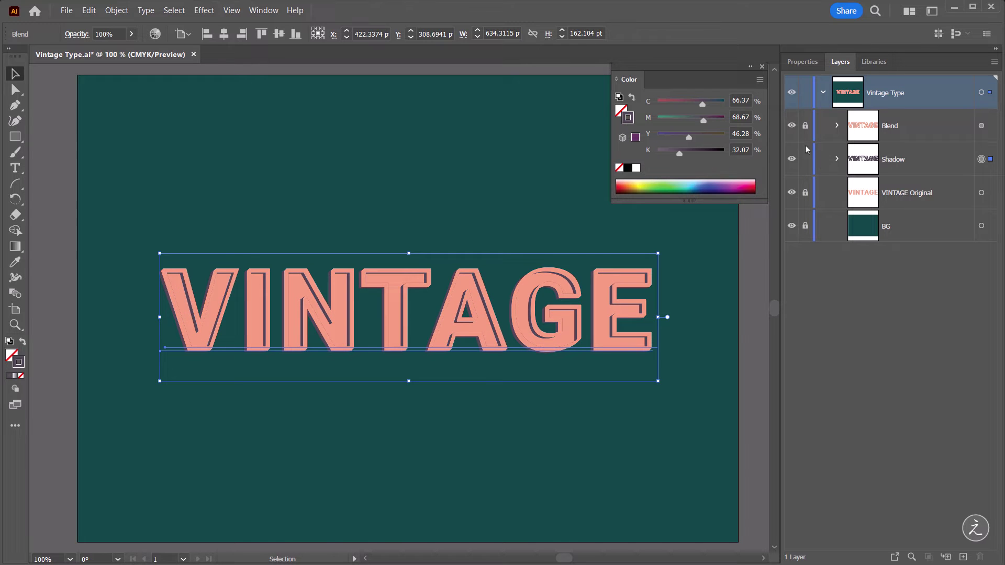
- Unlock the Blend item, set its stroke to the dark brown library swatch (#472...), and lock it again
{"action": "left_click", "coordinate": [805, 126]}
{"action": "left_click", "coordinate": [889, 127]}
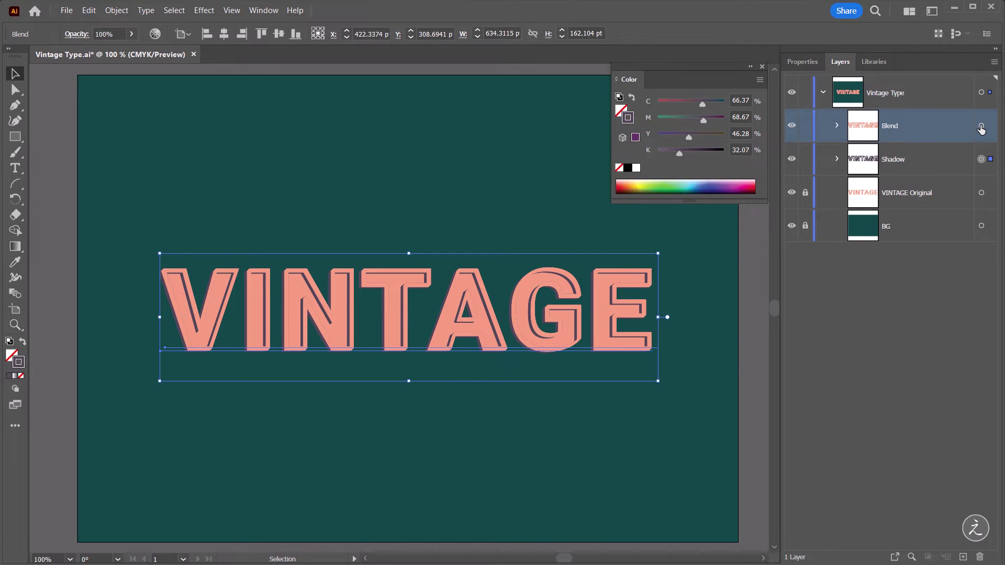
{"action": "left_click", "coordinate": [982, 127]}
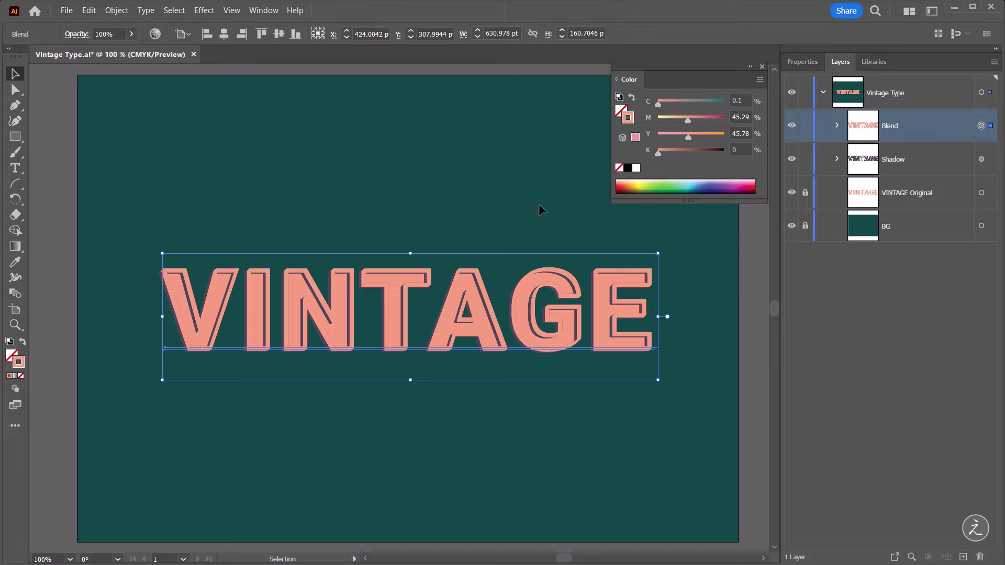
{"action": "left_click", "coordinate": [875, 62]}
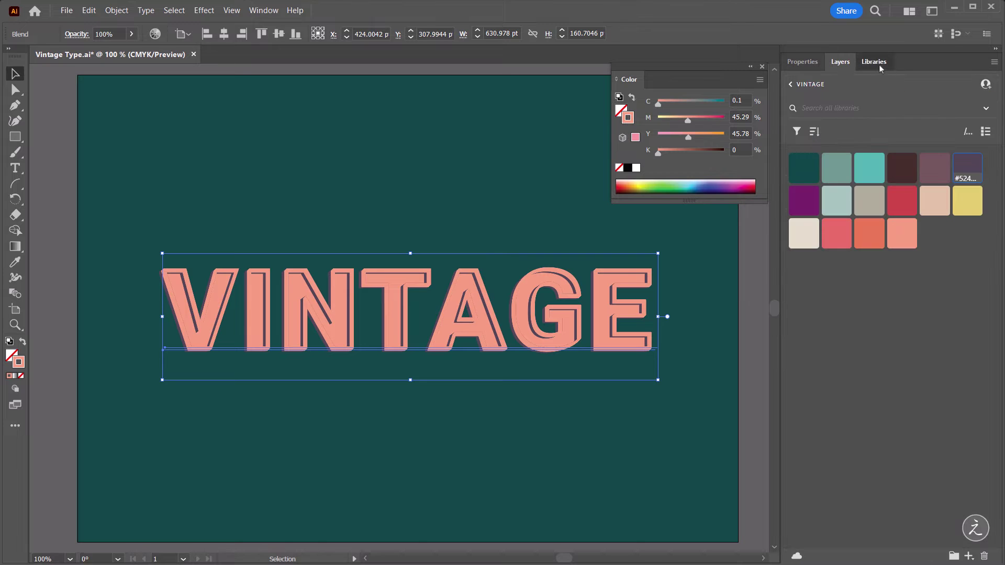
{"action": "left_click", "coordinate": [904, 163]}
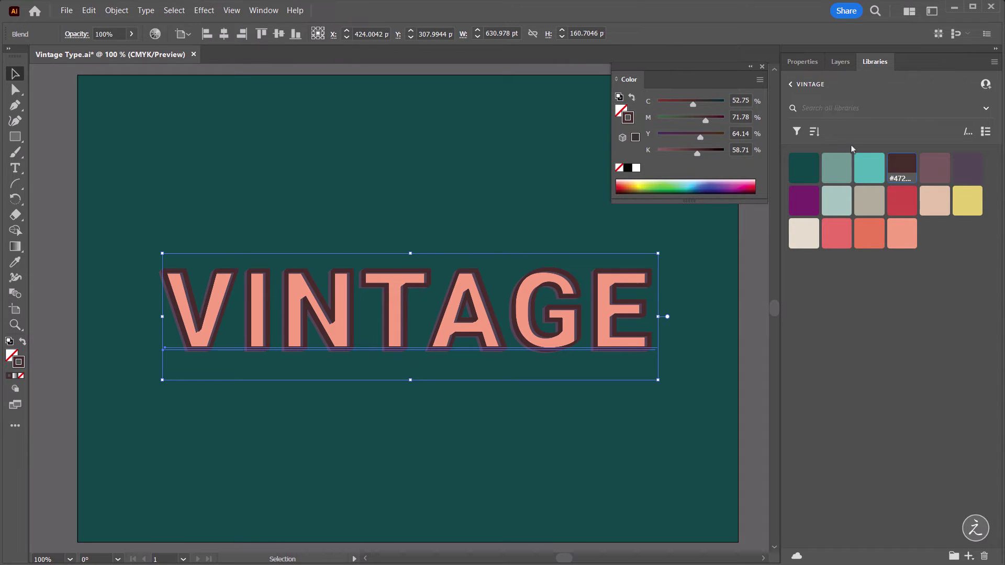
{"action": "left_click", "coordinate": [841, 62]}
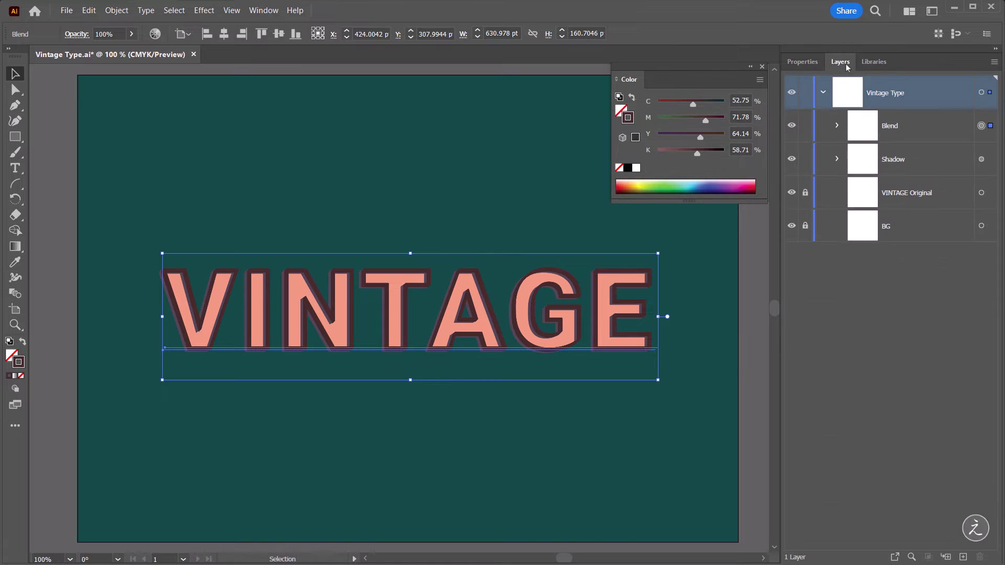
{"action": "left_click", "coordinate": [806, 126]}
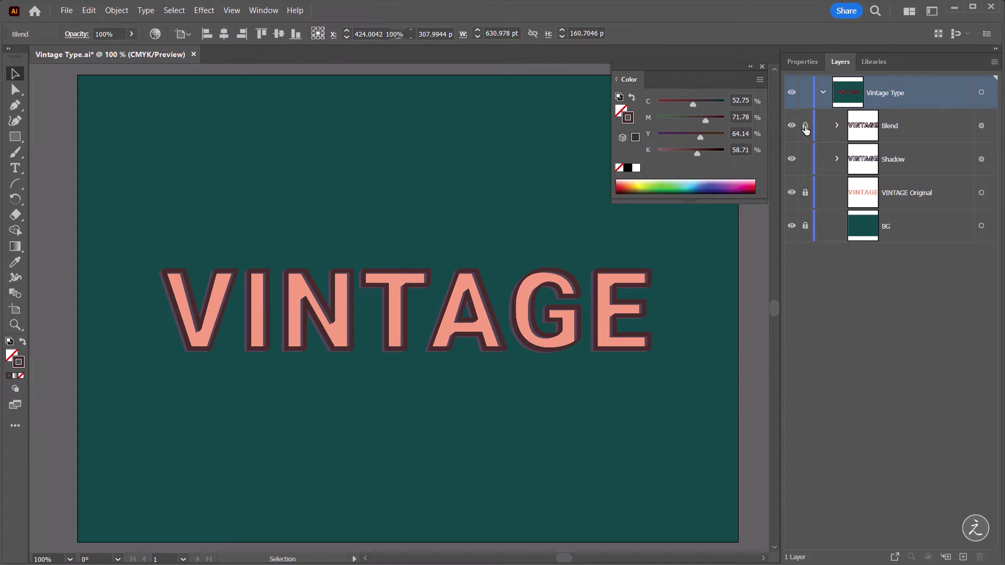
- Set the Shadow blend's blending mode to Multiply
{"action": "left_click", "coordinate": [980, 159]}
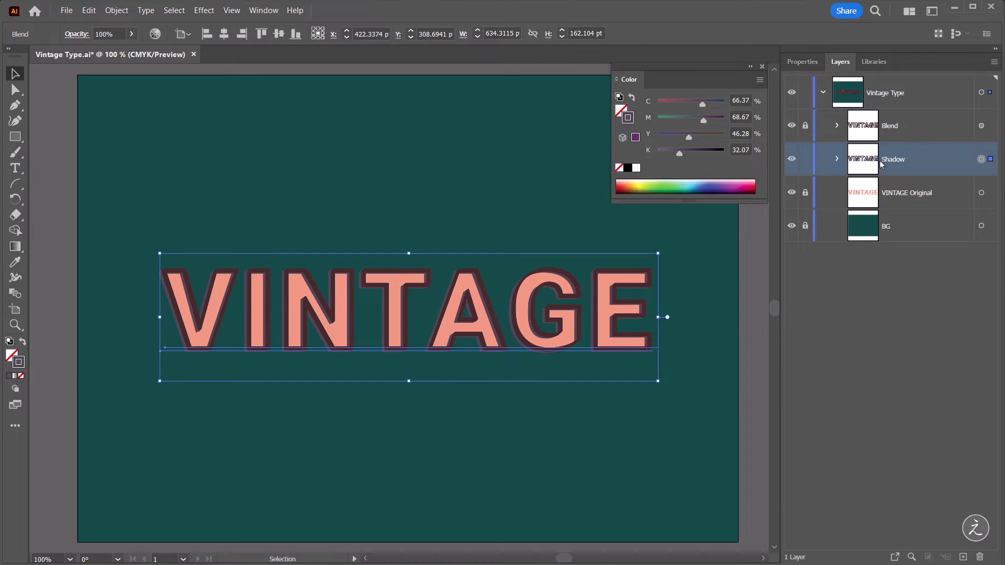
{"action": "left_click", "coordinate": [810, 63]}
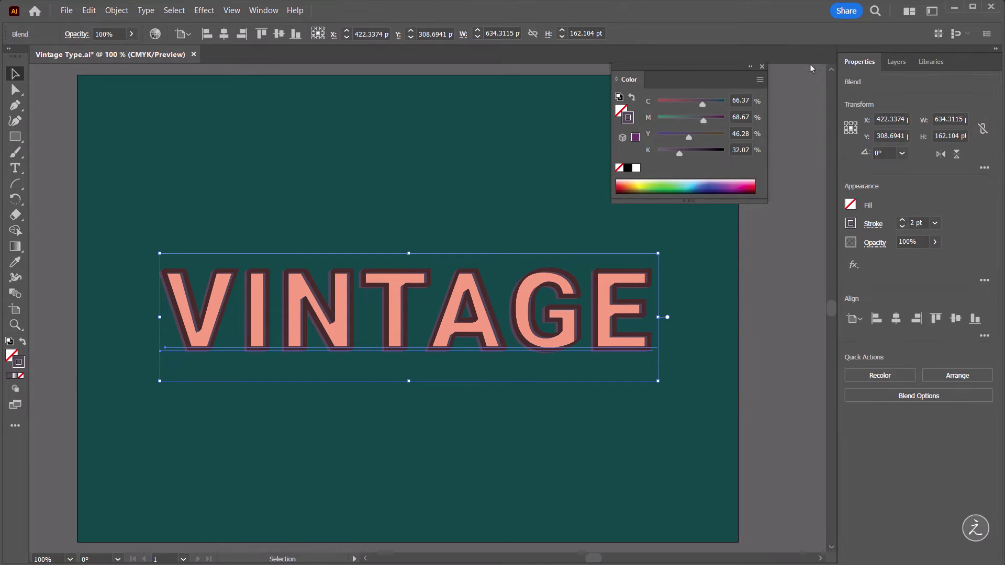
{"action": "left_click", "coordinate": [875, 244]}
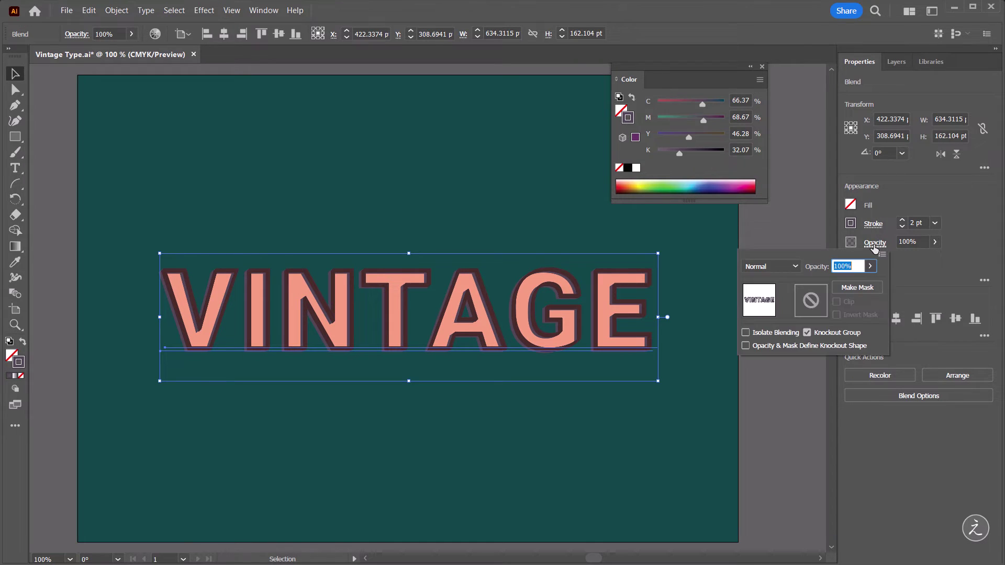
{"action": "left_click", "coordinate": [794, 268]}
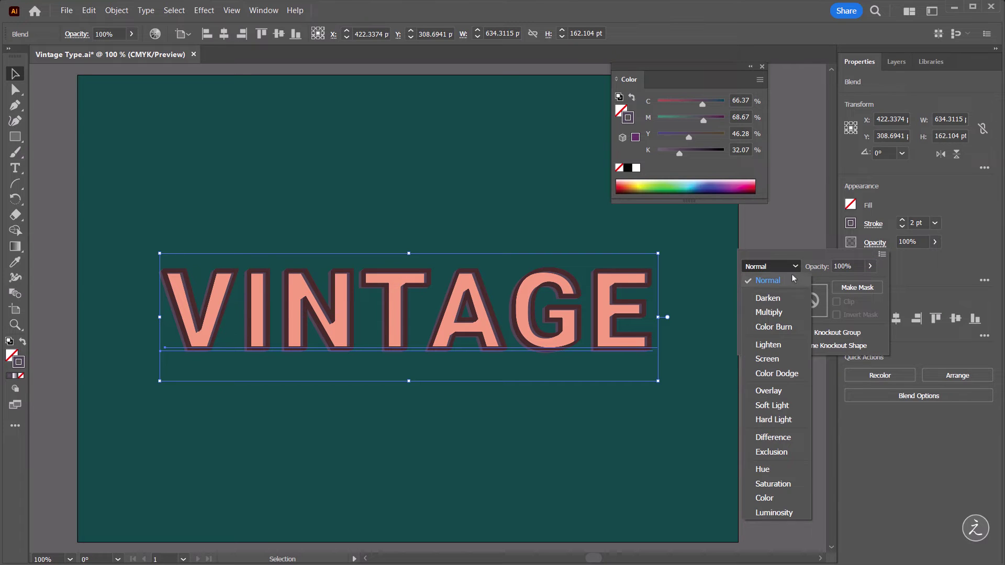
{"action": "left_click", "coordinate": [791, 311]}
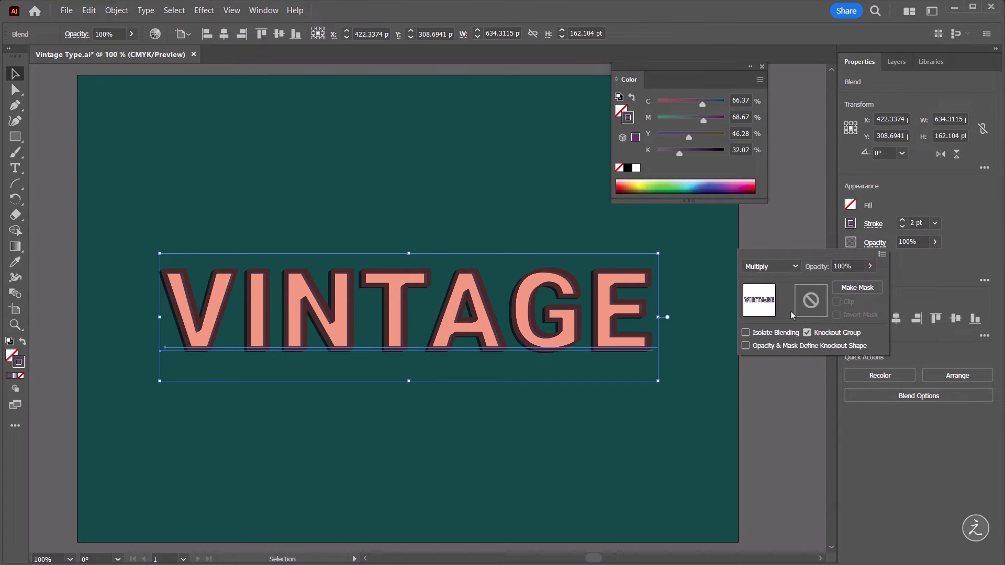
- Reduce the Shadow blend's opacity to 62% and lock the item
{"action": "left_click", "coordinate": [870, 266]}
{"action": "left_click_drag", "start_coordinate": [869, 285], "coordinate": [855, 286]}
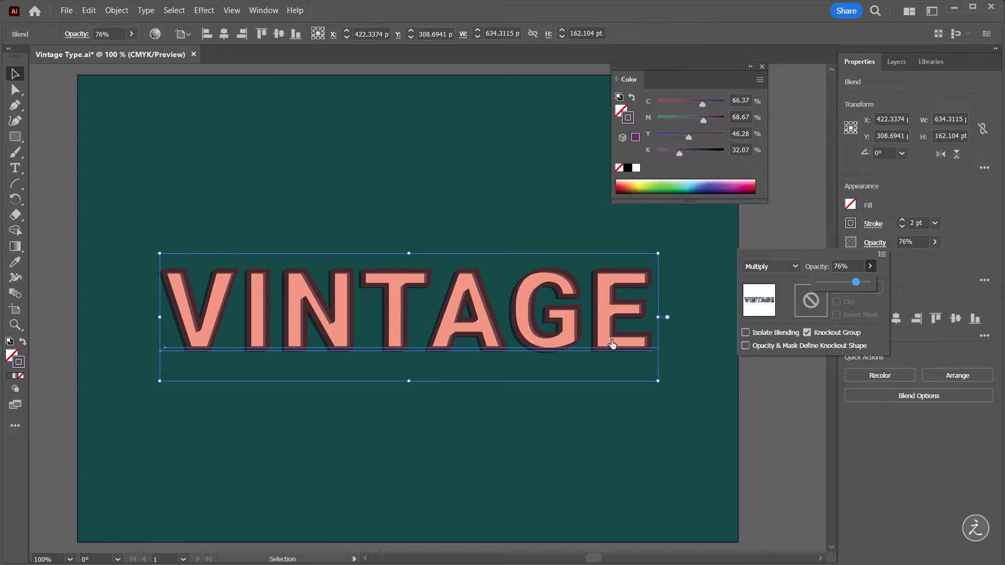
{"action": "left_click_drag", "start_coordinate": [854, 283], "coordinate": [852, 284]}
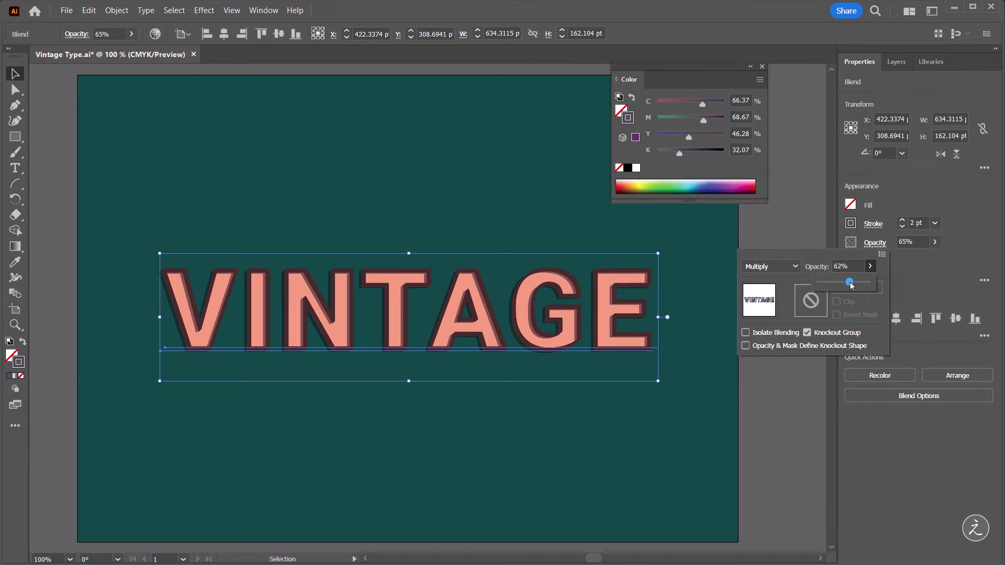
{"action": "left_click", "coordinate": [911, 276]}
{"action": "left_click", "coordinate": [896, 273]}
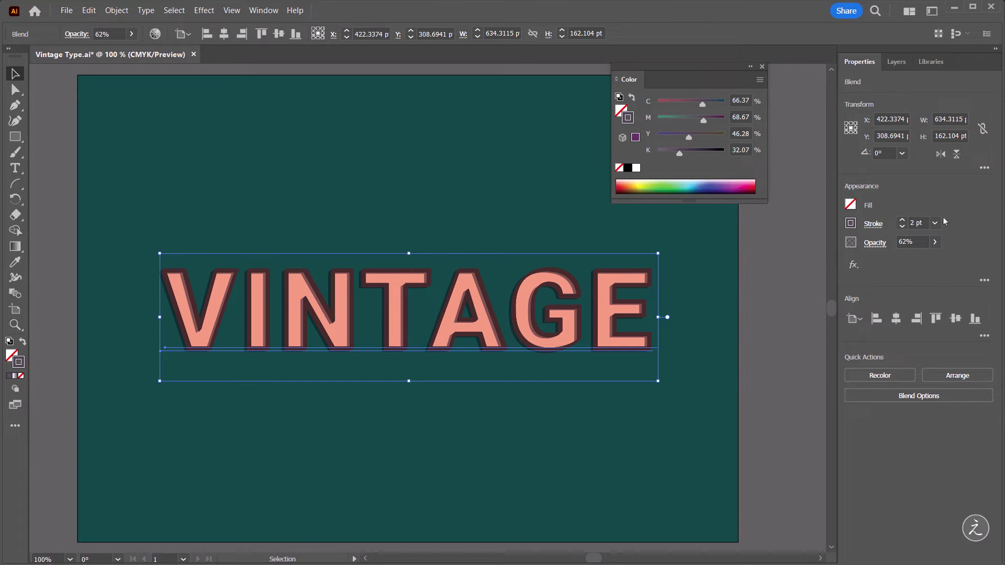
{"action": "left_click", "coordinate": [895, 65]}
{"action": "left_click", "coordinate": [807, 159]}
- Duplicate the VINTAGE Original item and move the unlocked copy above Blend in the stacking order
{"action": "left_click_drag", "start_coordinate": [908, 193], "coordinate": [912, 215]}
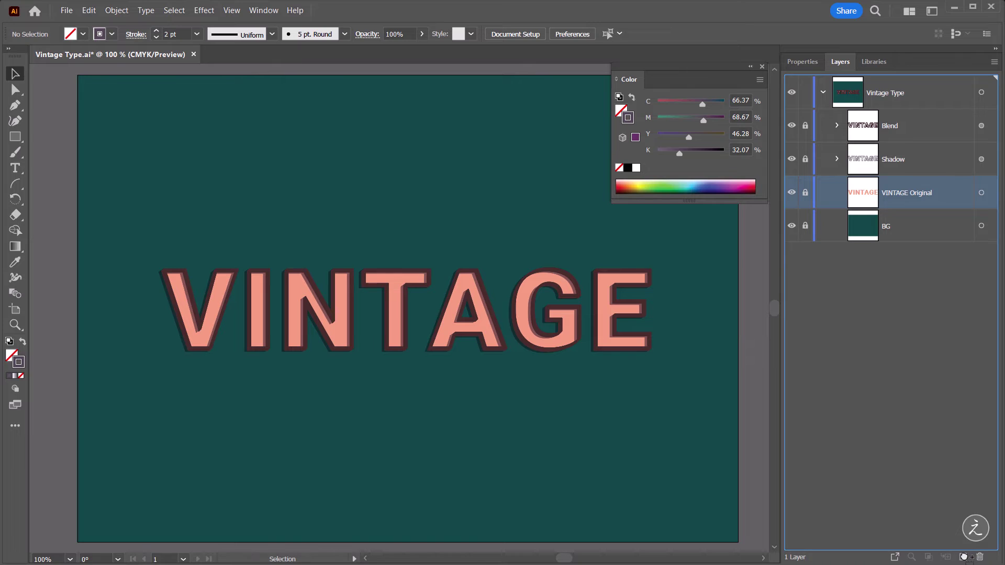
{"action": "left_click_drag", "start_coordinate": [964, 557], "coordinate": [964, 557]}
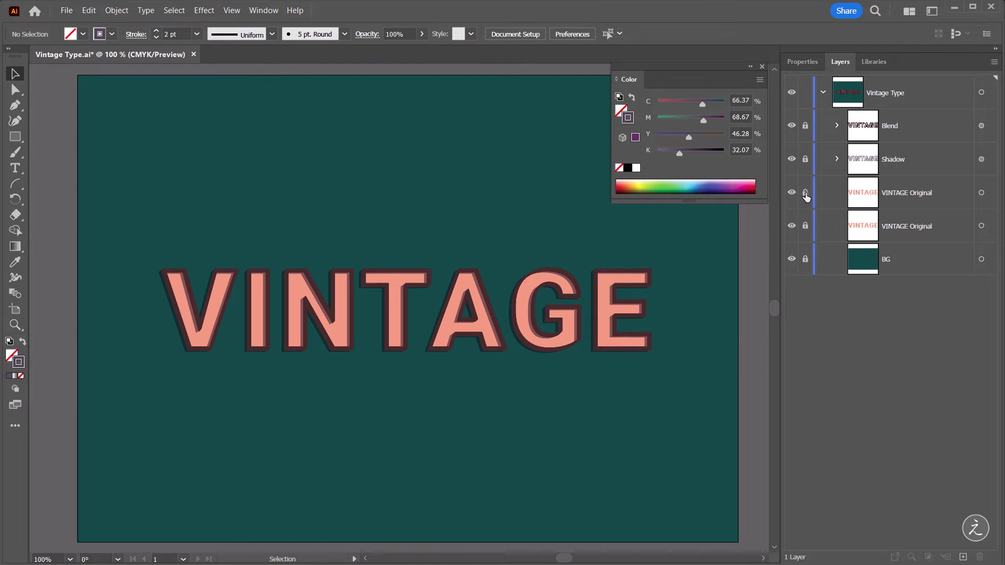
{"action": "left_click_drag", "start_coordinate": [913, 193], "coordinate": [907, 110]}
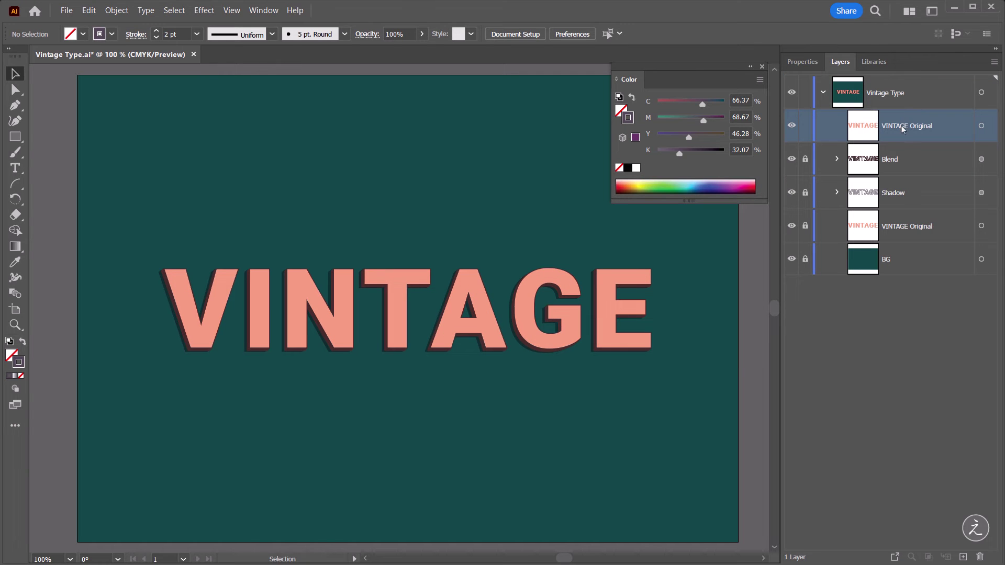
- Give the topmost VINTAGE Original copy no fill and a crimson stroke using the library swatch (#CF4...)
{"action": "left_click", "coordinate": [981, 126]}
{"action": "left_click", "coordinate": [11, 359]}
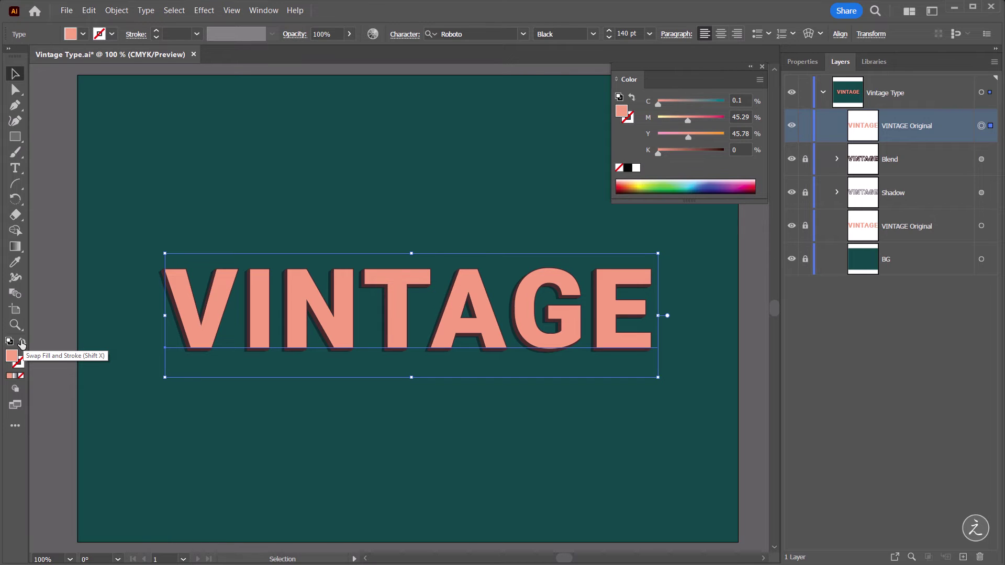
{"action": "left_click", "coordinate": [23, 343]}
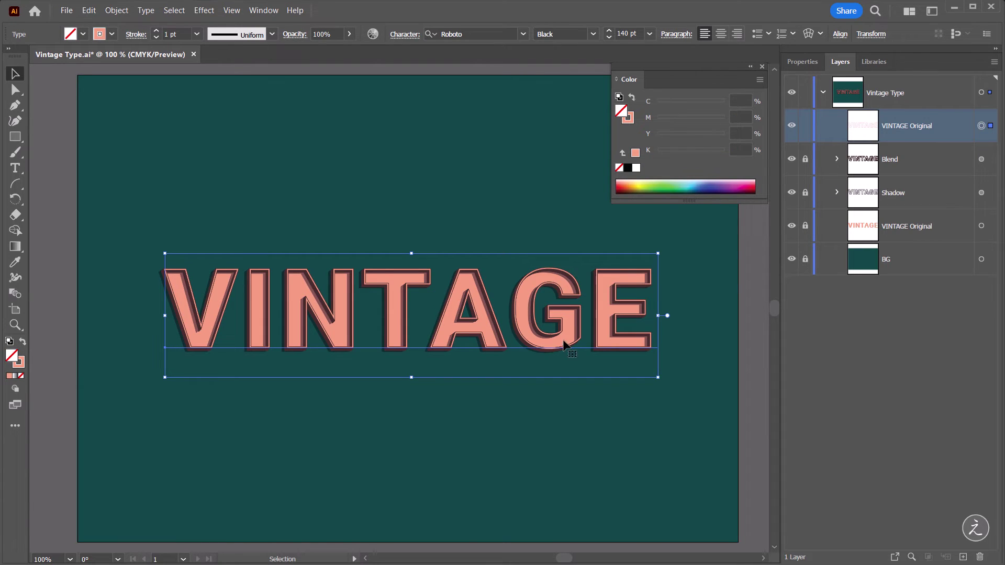
{"action": "left_click", "coordinate": [877, 65]}
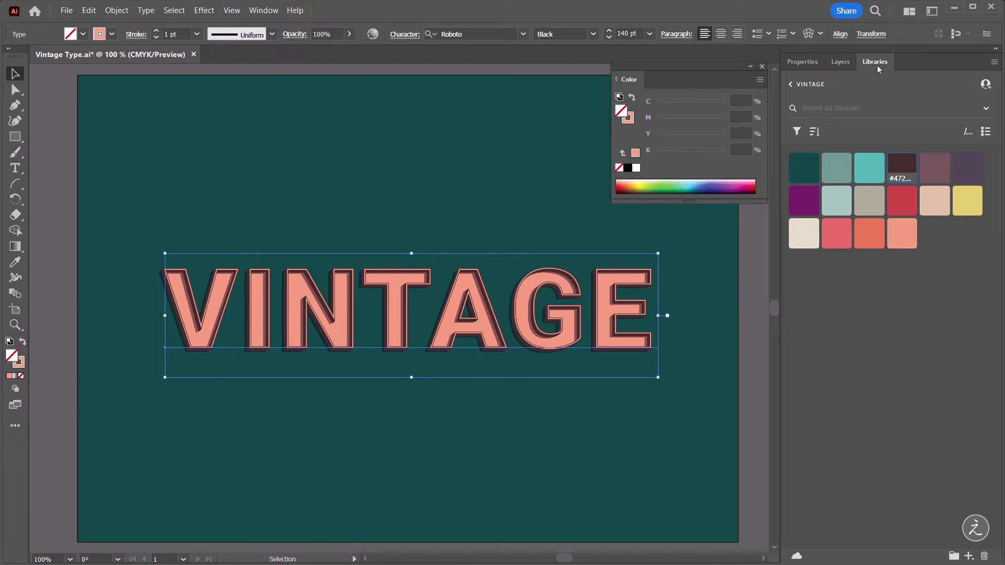
{"action": "left_click", "coordinate": [900, 204]}
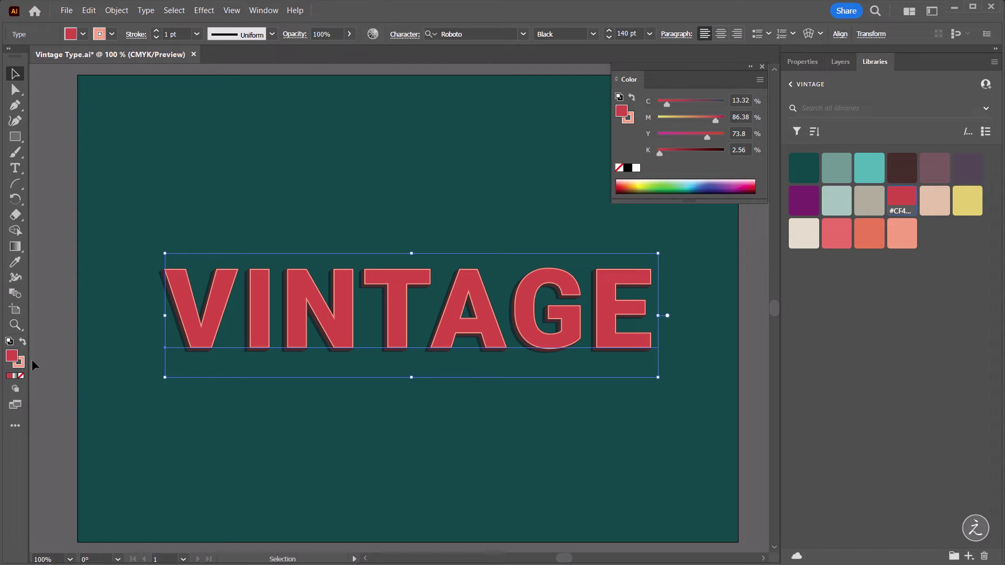
{"action": "left_click", "coordinate": [23, 341]}
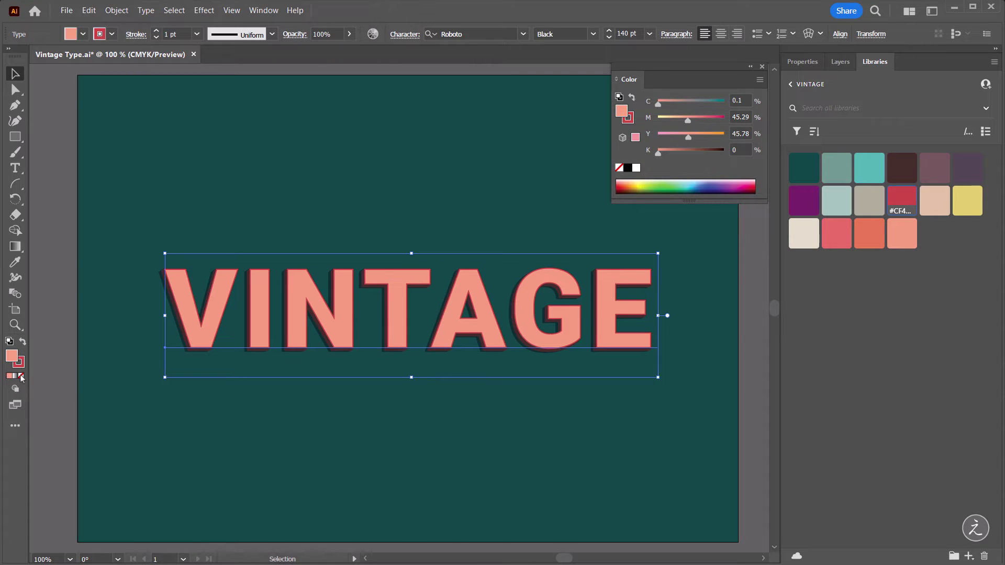
{"action": "left_click", "coordinate": [21, 376]}
{"action": "left_click", "coordinate": [21, 365]}
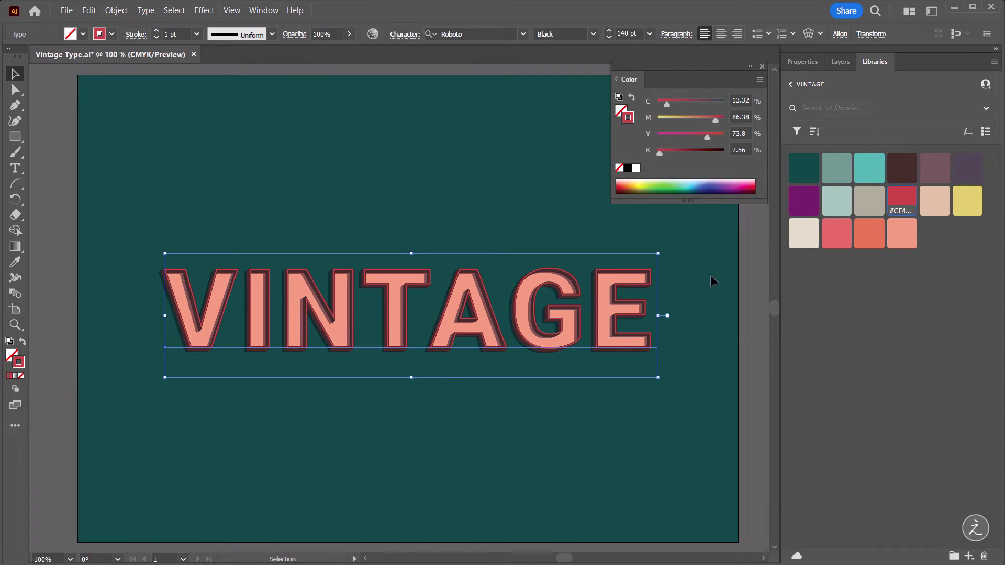
- Set the top VINTAGE copy's stroke weight to 3 pt and deselect the text
{"action": "left_click", "coordinate": [840, 63]}
{"action": "left_click", "coordinate": [157, 31]}
{"action": "left_click", "coordinate": [156, 31]}
{"action": "left_click", "coordinate": [720, 286]}
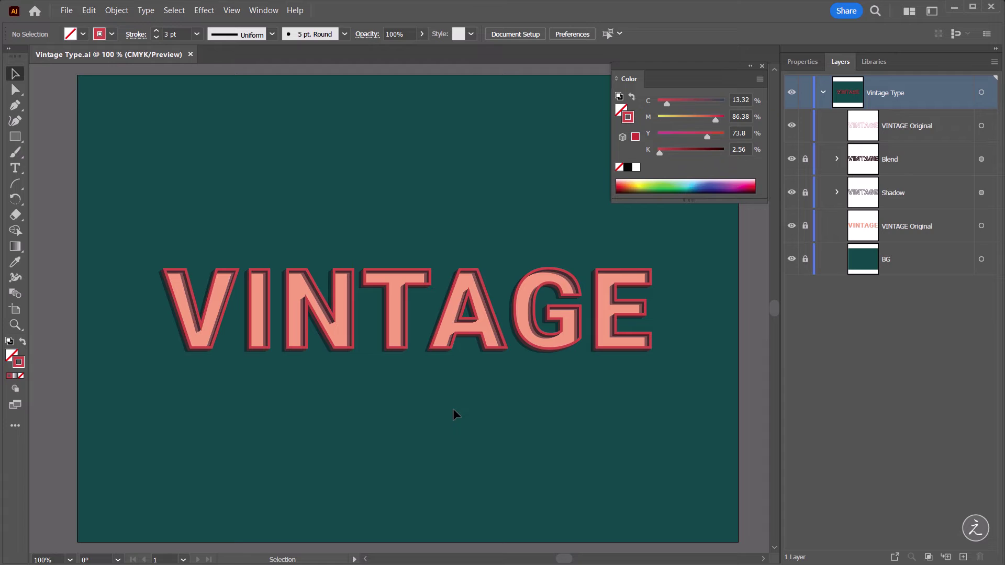
- Rename the topmost VINTAGE Original item as VINTAGE Stroke
{"action": "double_click", "coordinate": [924, 128]}
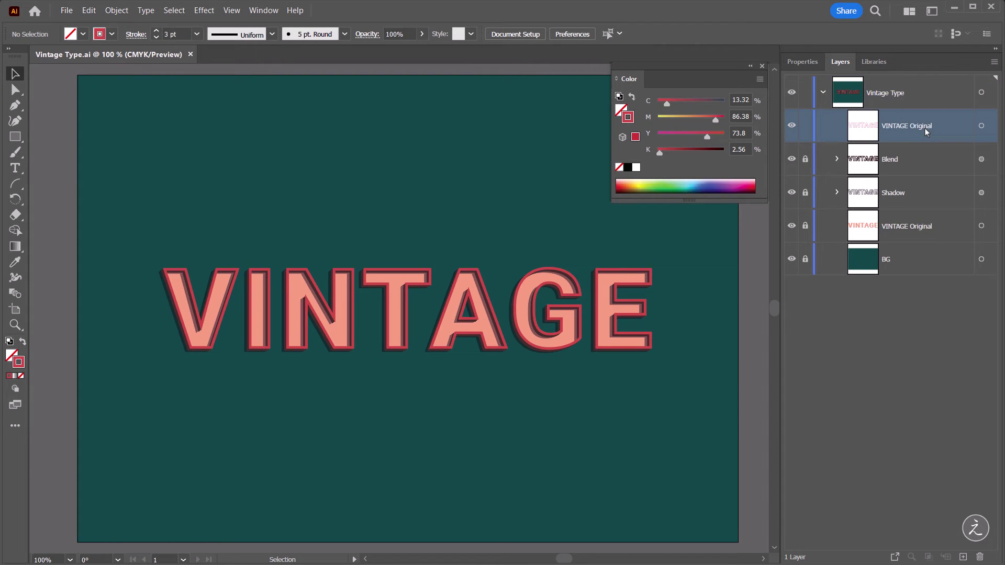
{"action": "double_click", "coordinate": [924, 126]}
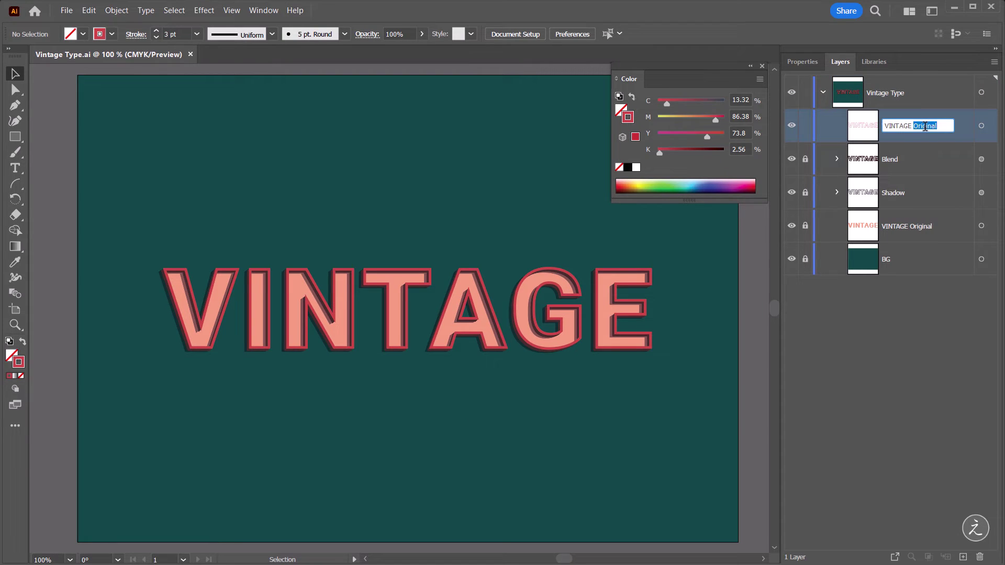
{"action": "type", "text": "Stroke"}
{"action": "key", "text": "Return"}
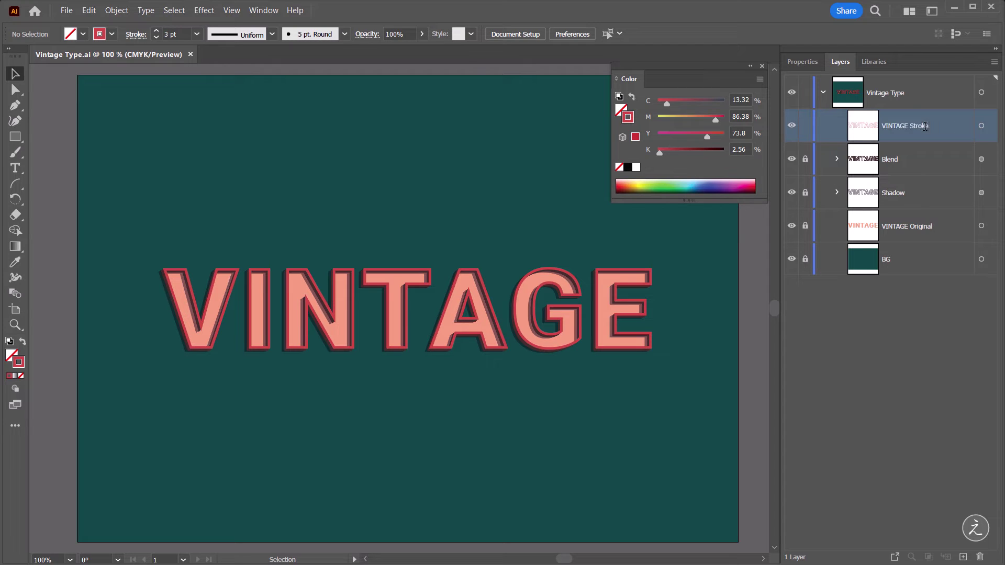
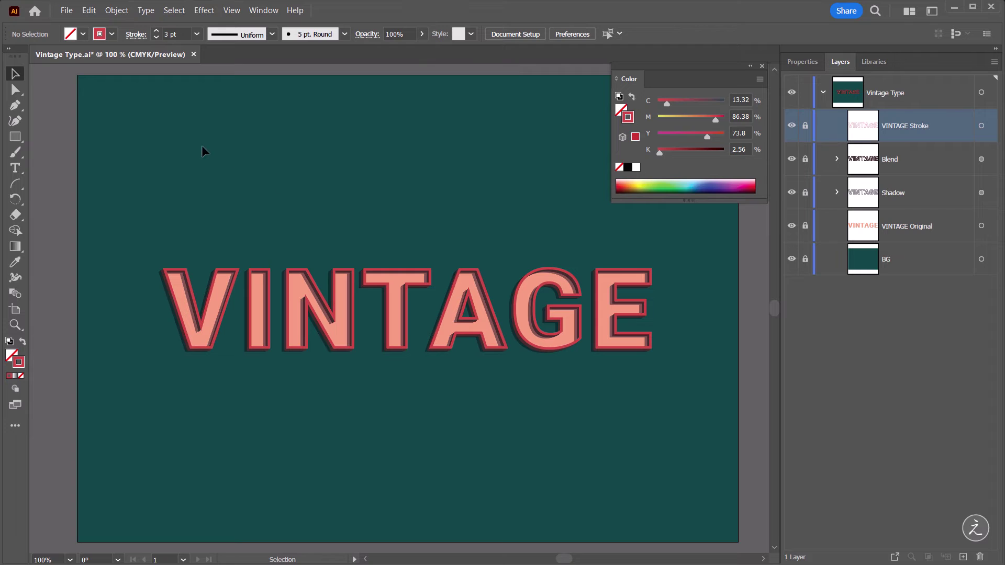
- Draw a straight horizontal line about 705 pt long with the Pen tool just above the VINTAGE text
{"action": "left_click", "coordinate": [15, 105]}
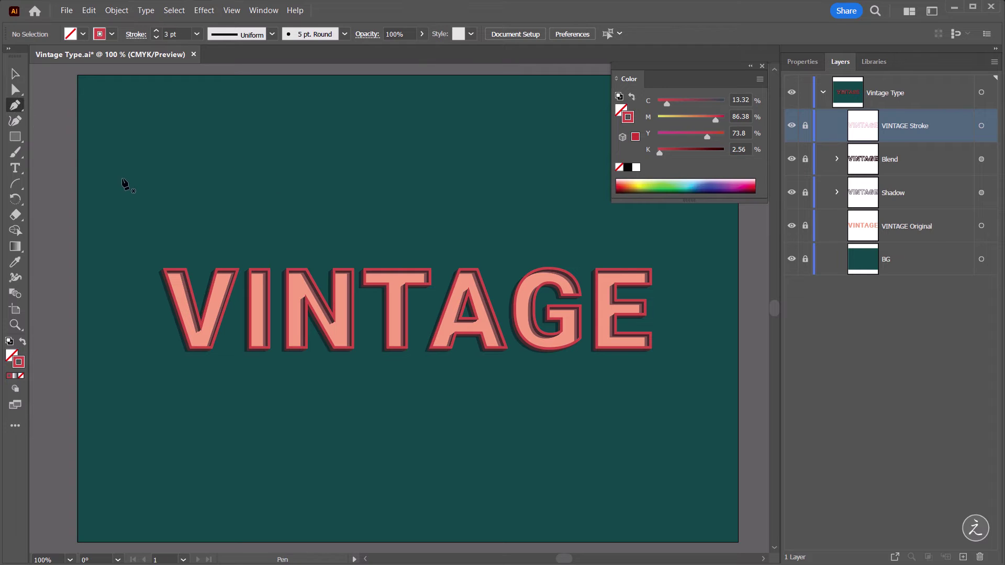
{"action": "left_click", "coordinate": [127, 243]}
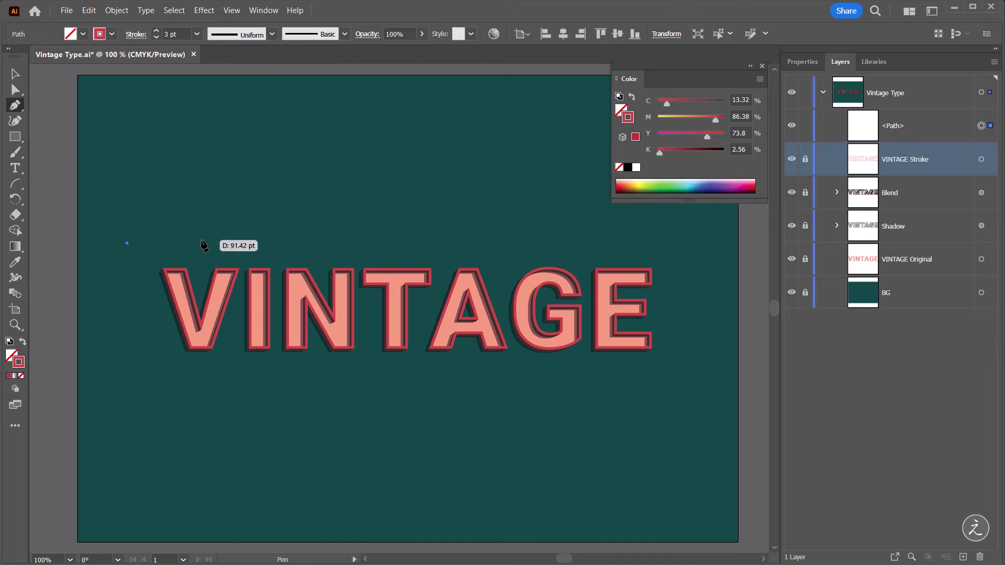
{"action": "left_click", "coordinate": [679, 244]}
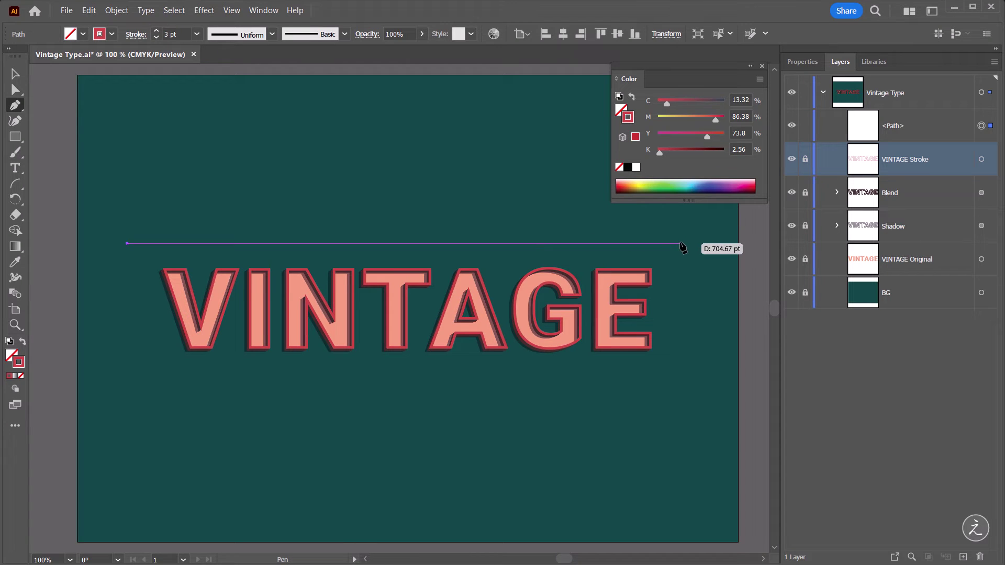
{"action": "left_click", "coordinate": [682, 244]}
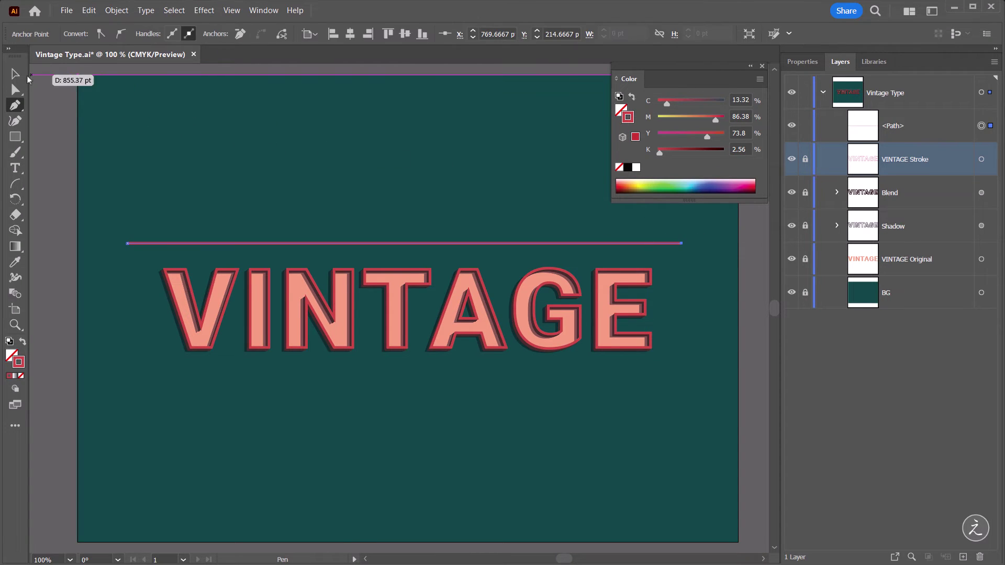
{"action": "left_click", "coordinate": [15, 75]}
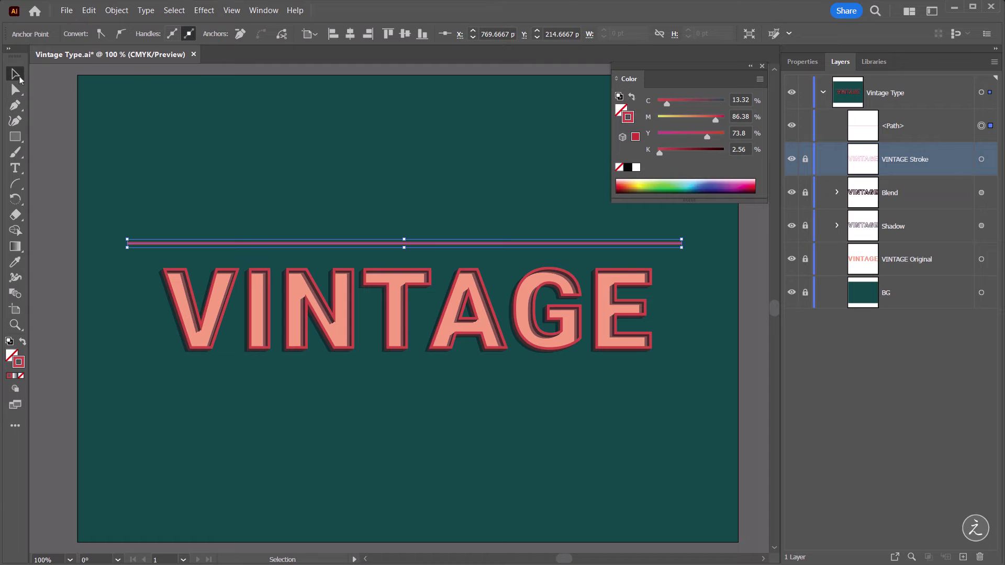
- Set the line's stroke weight to 1 pt and colour its stroke with the bright turquoise library swatch
{"action": "left_click", "coordinate": [801, 63]}
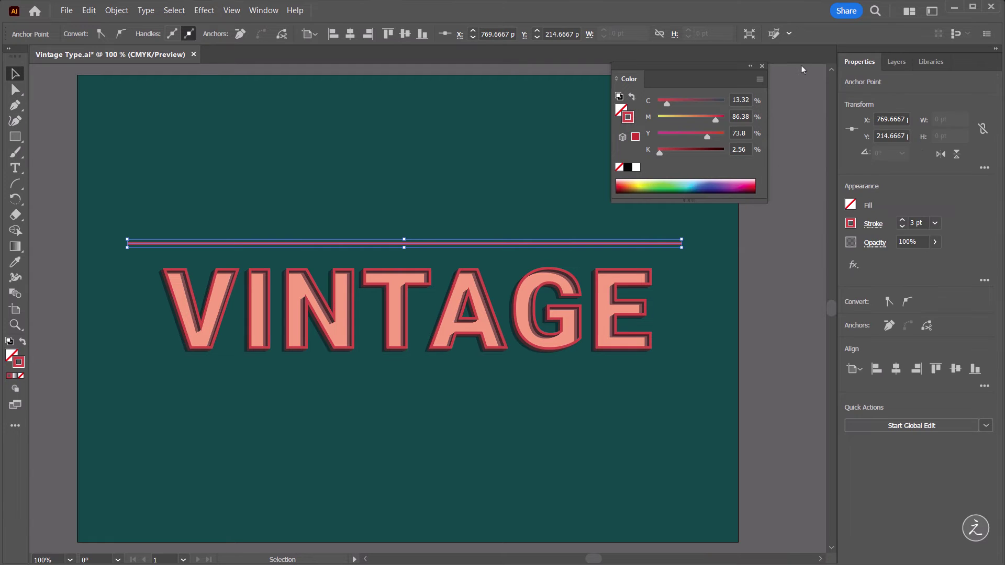
{"action": "left_click", "coordinate": [902, 227]}
{"action": "left_click", "coordinate": [902, 227]}
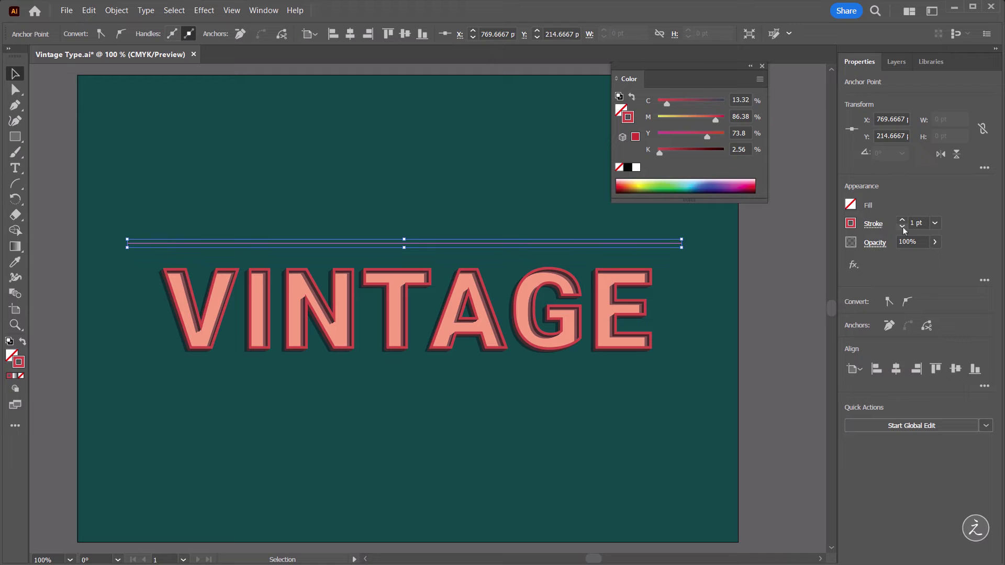
{"action": "left_click", "coordinate": [930, 65]}
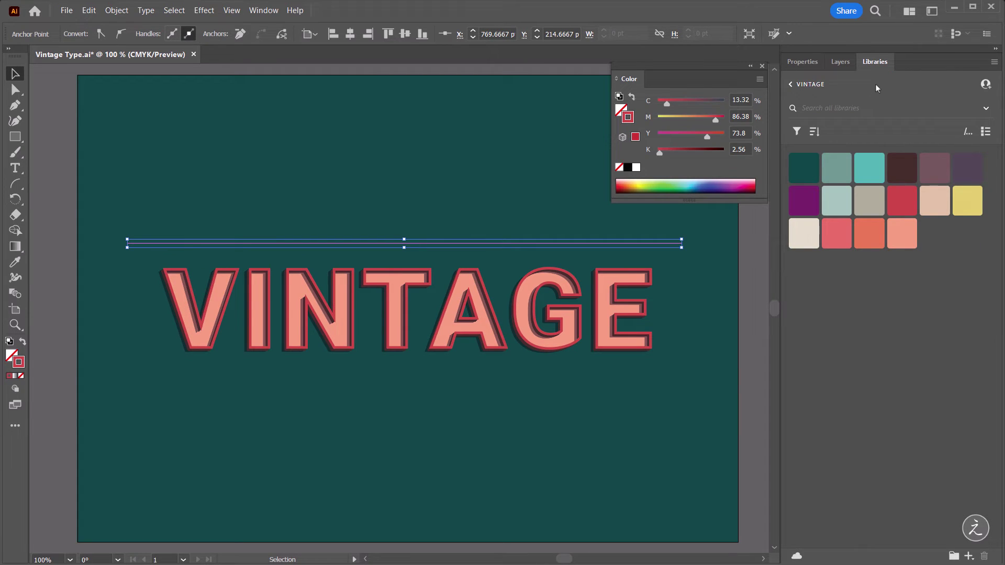
{"action": "left_click", "coordinate": [870, 167]}
{"action": "left_click", "coordinate": [841, 62]}
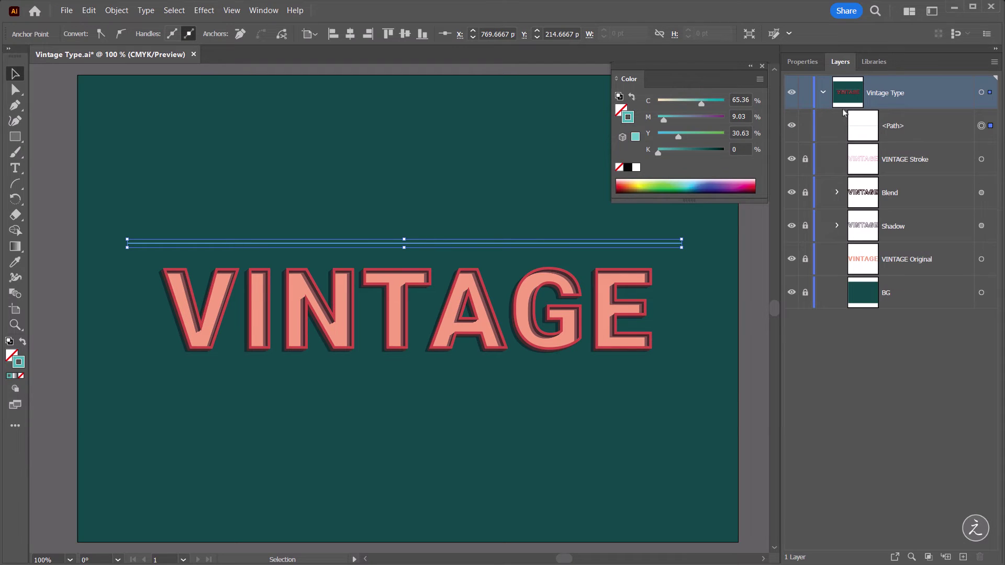
- Copy the turquoise line straight down to just below the VINTAGE text and select both lines
{"action": "left_click", "coordinate": [900, 134]}
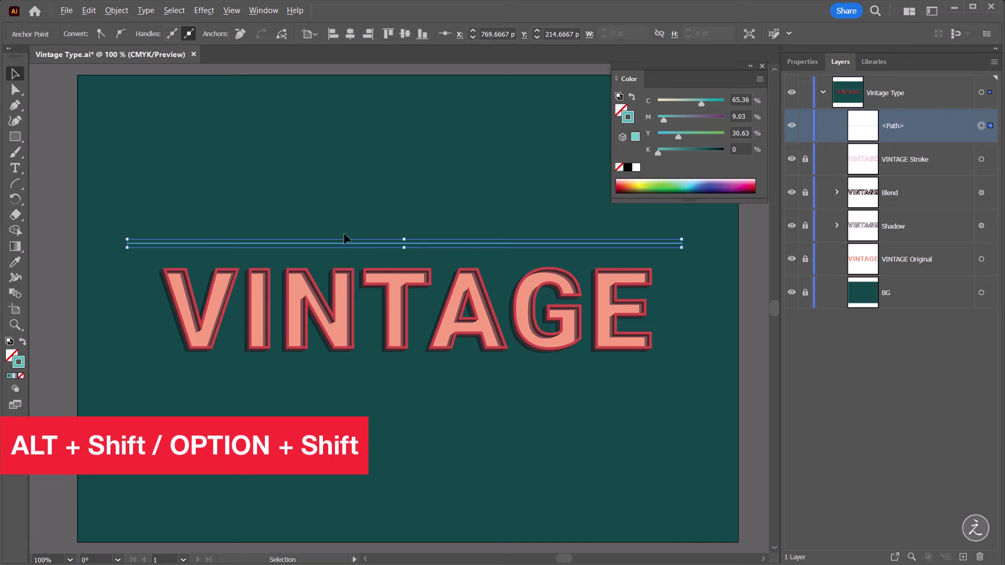
{"action": "left_click_drag", "start_coordinate": [349, 244], "coordinate": [335, 373]}
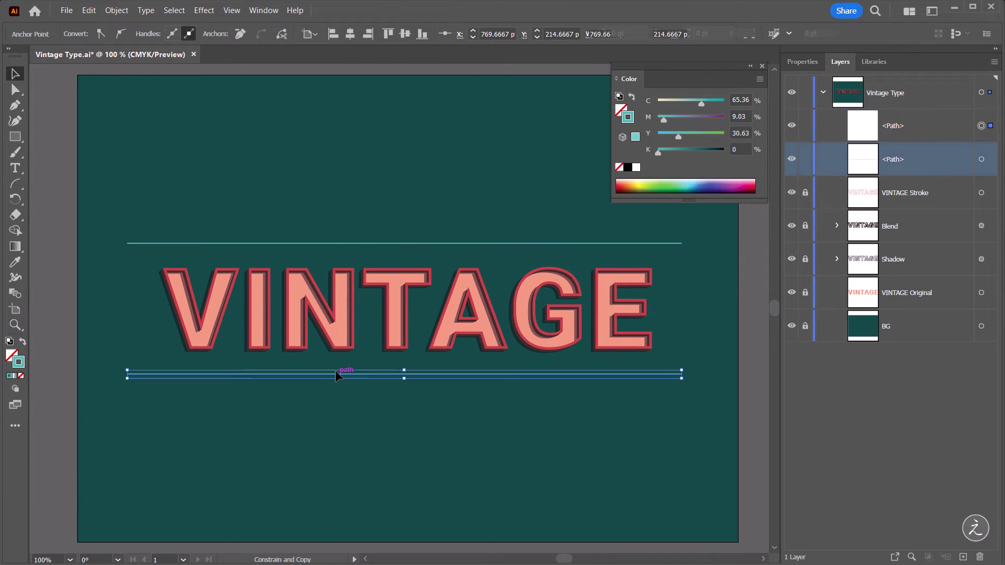
{"action": "left_click", "coordinate": [980, 160], "text": "shift"}
{"action": "left_click", "coordinate": [944, 130], "text": "shift"}
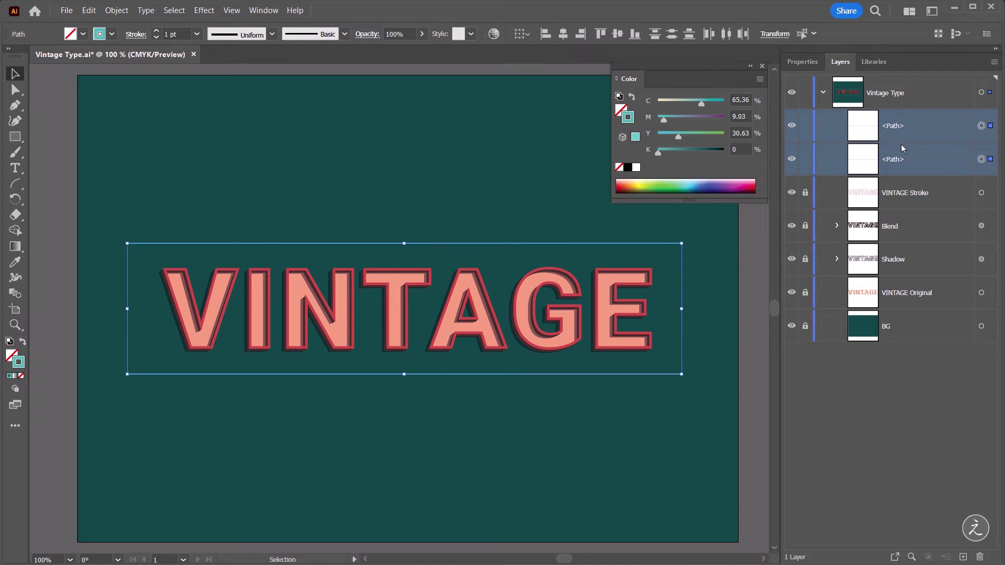
- Configure the blend options for the two lines to Specified Steps with 50 steps
{"action": "left_click", "coordinate": [116, 11]}
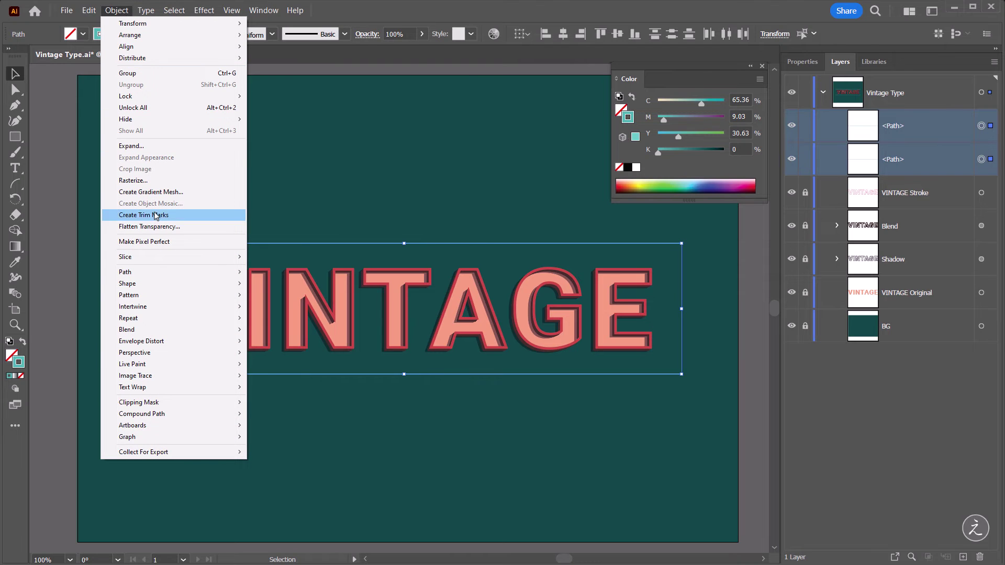
{"action": "mouse_move", "coordinate": [180, 330]}
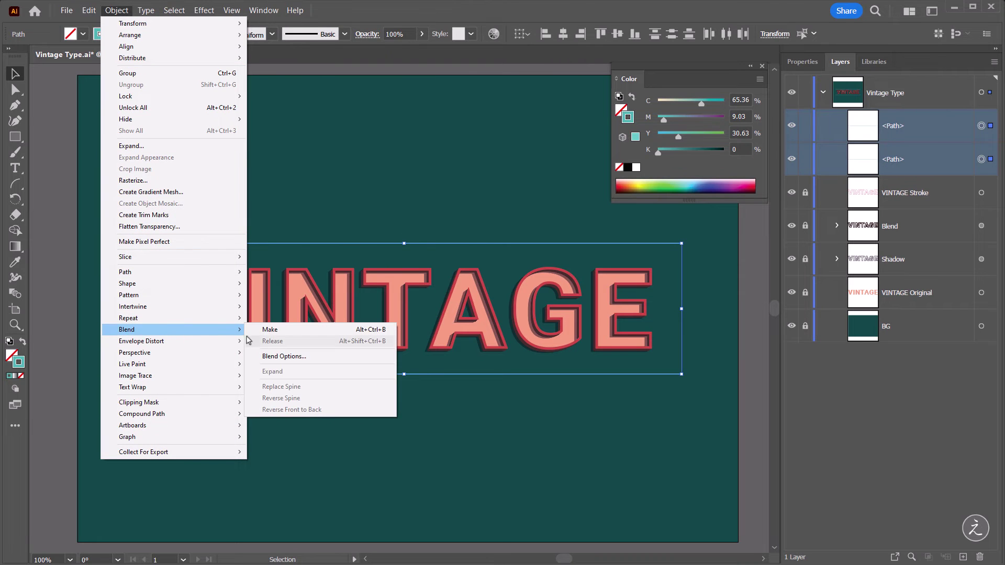
{"action": "left_click", "coordinate": [338, 357]}
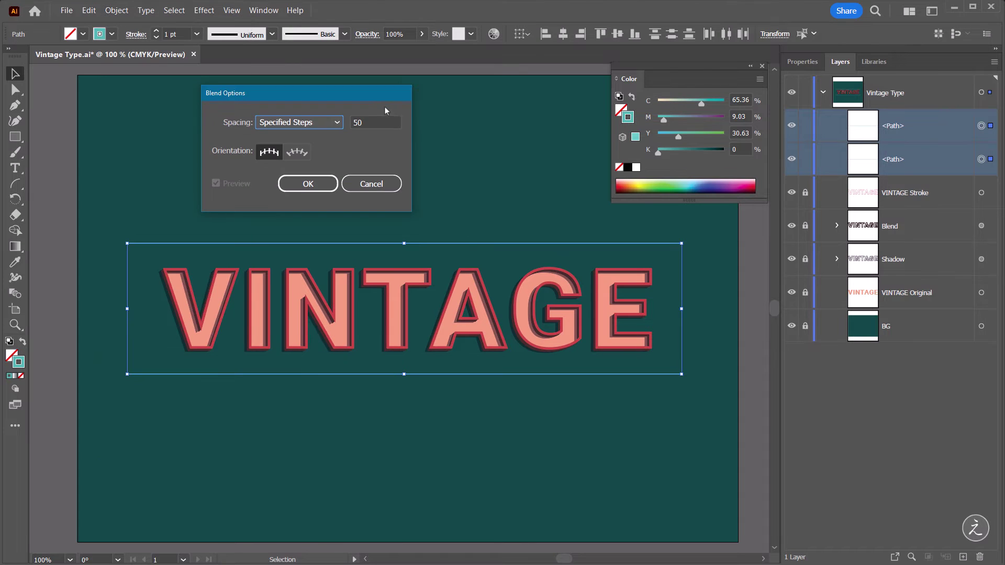
{"action": "left_click_drag", "start_coordinate": [377, 96], "coordinate": [388, 95]}
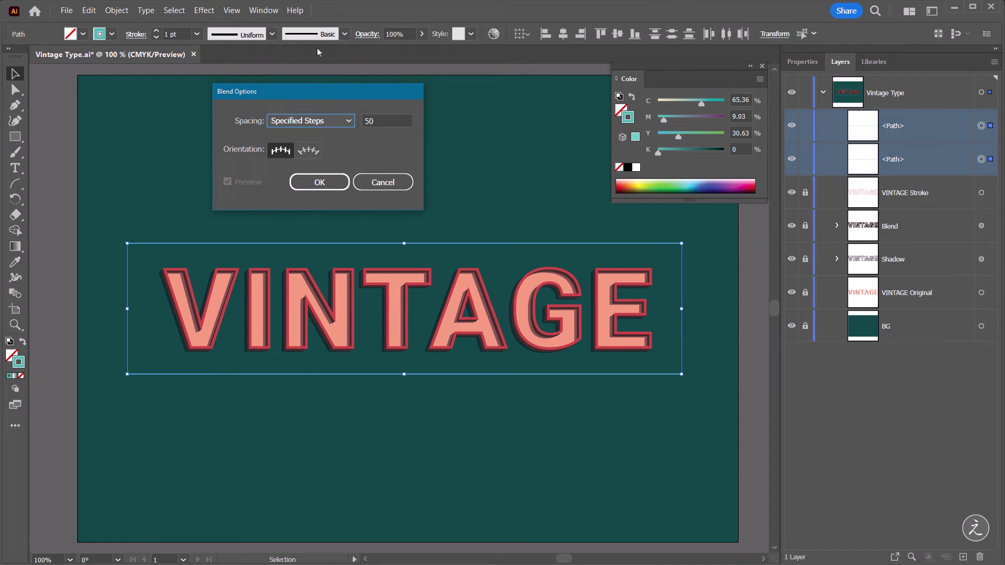
{"action": "left_click", "coordinate": [381, 120]}
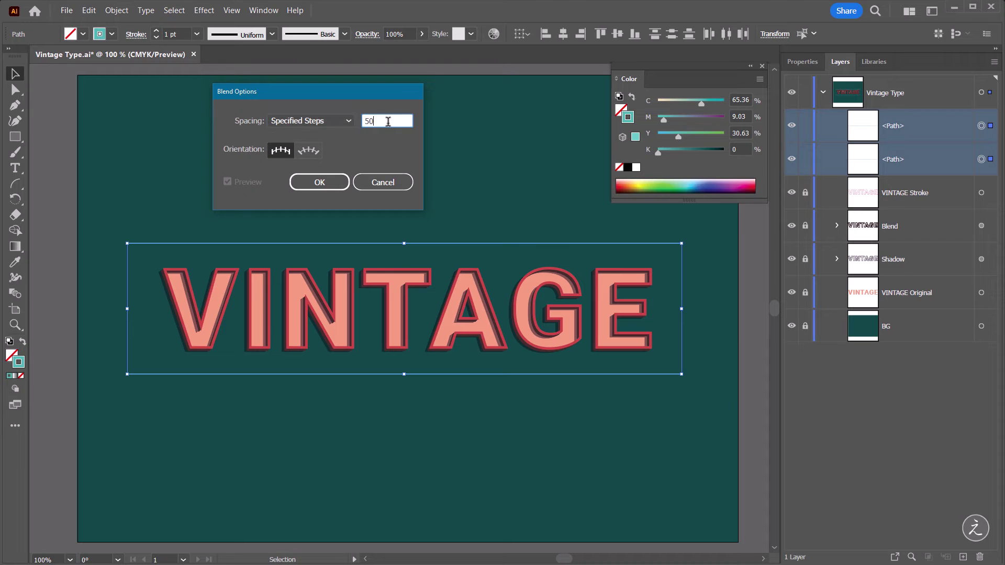
{"action": "double_click", "coordinate": [370, 120]}
{"action": "left_click", "coordinate": [320, 182]}
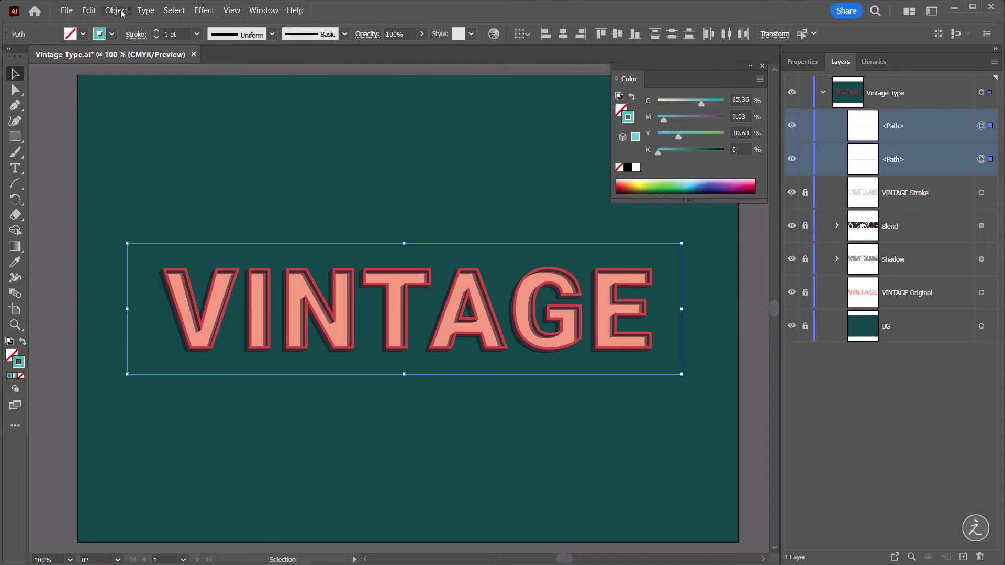
- Make a blend between the two selected turquoise lines across the VINTAGE text
{"action": "left_click", "coordinate": [117, 11]}
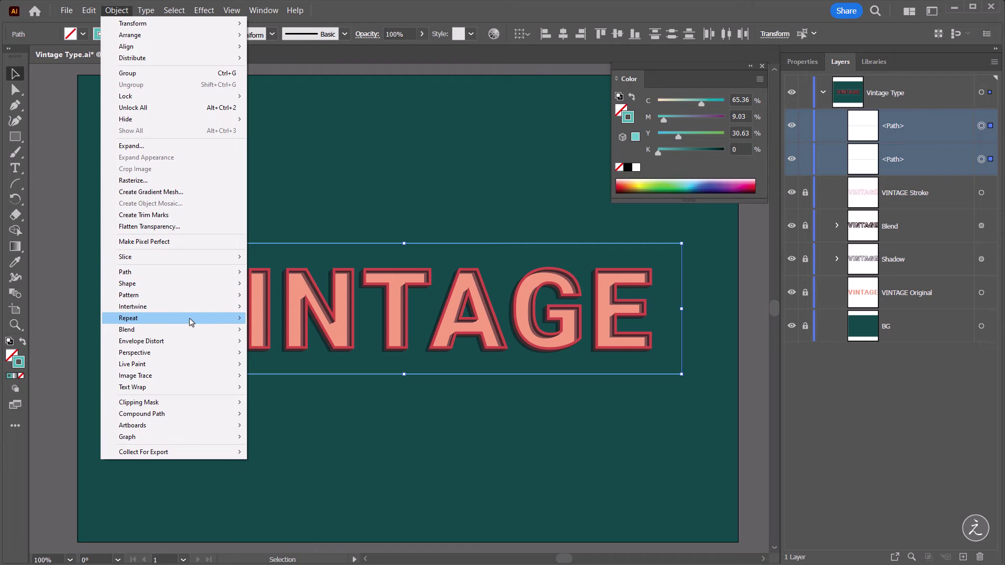
{"action": "mouse_move", "coordinate": [191, 331]}
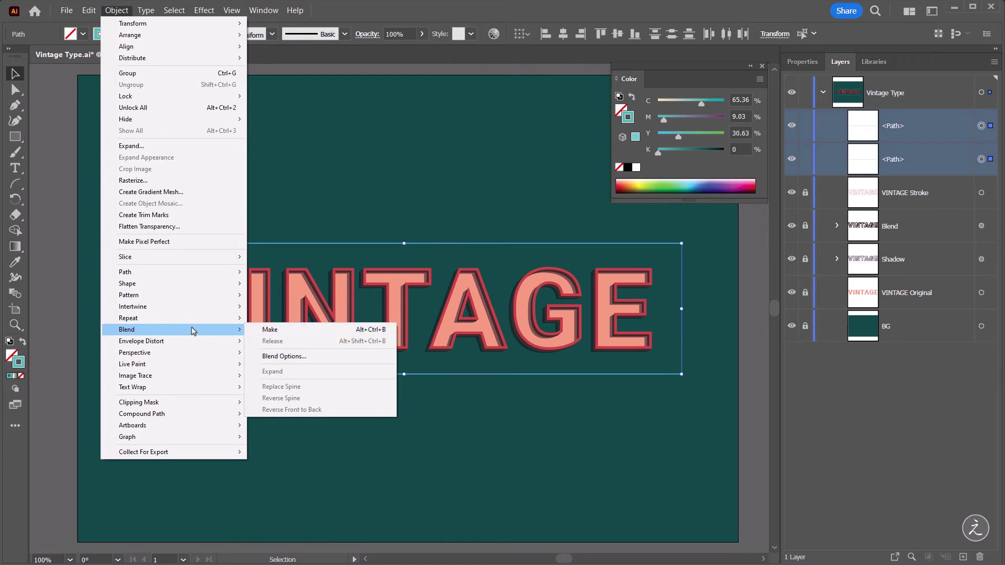
{"action": "left_click", "coordinate": [303, 335]}
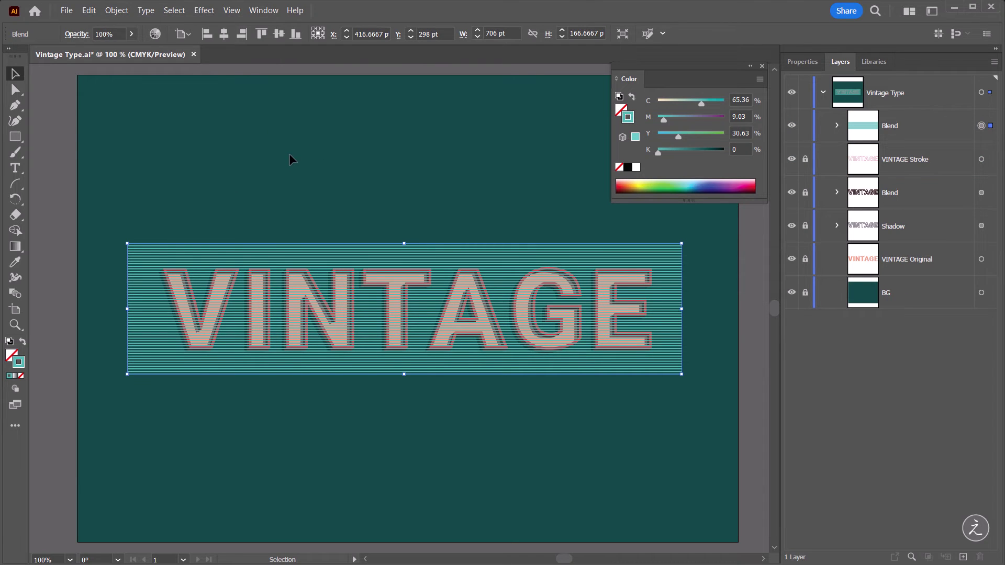
- Start a Zig Zag effect on the line blend with an absolute size of 5 pt
{"action": "left_click", "coordinate": [211, 12]}
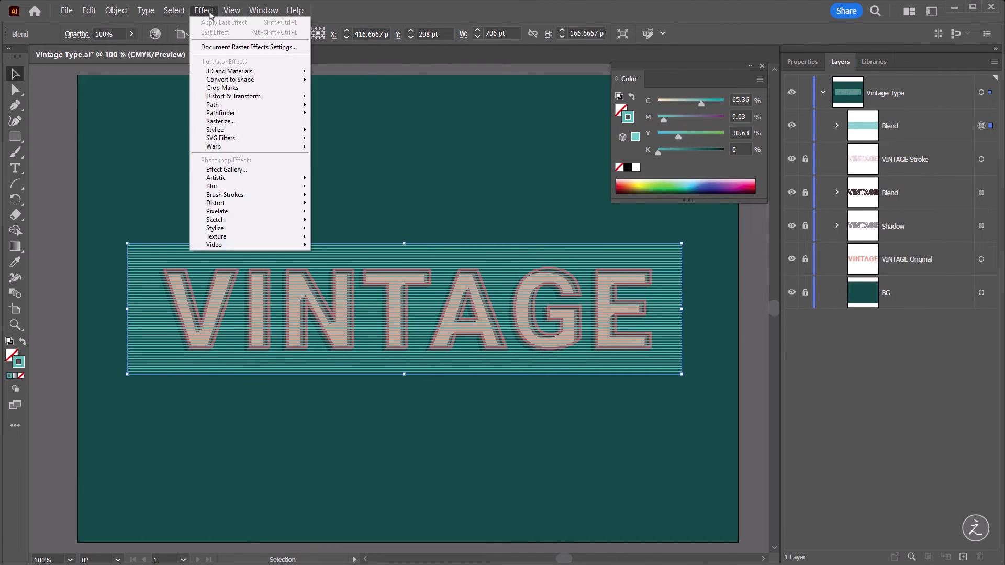
{"action": "mouse_move", "coordinate": [281, 98]}
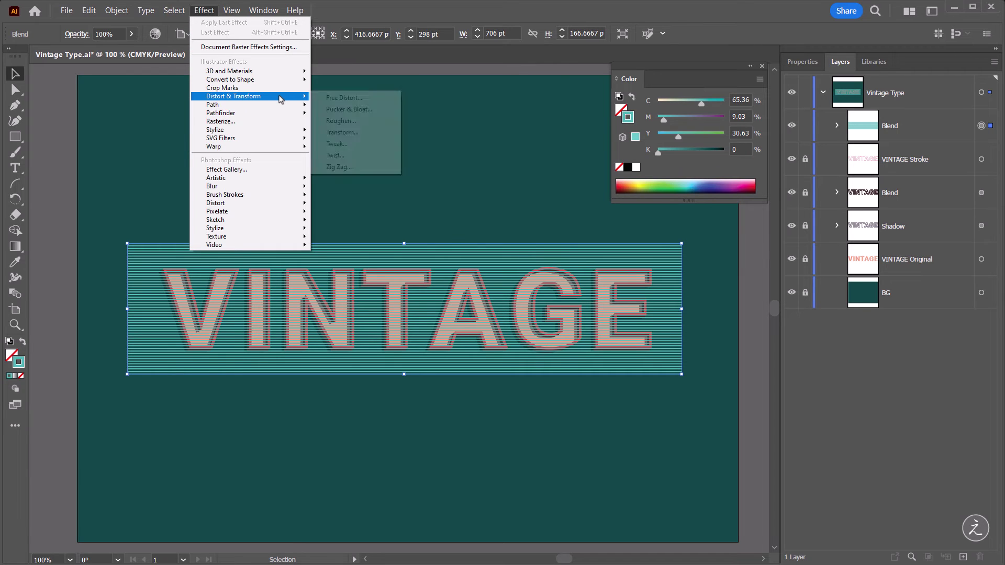
{"action": "left_click", "coordinate": [382, 167]}
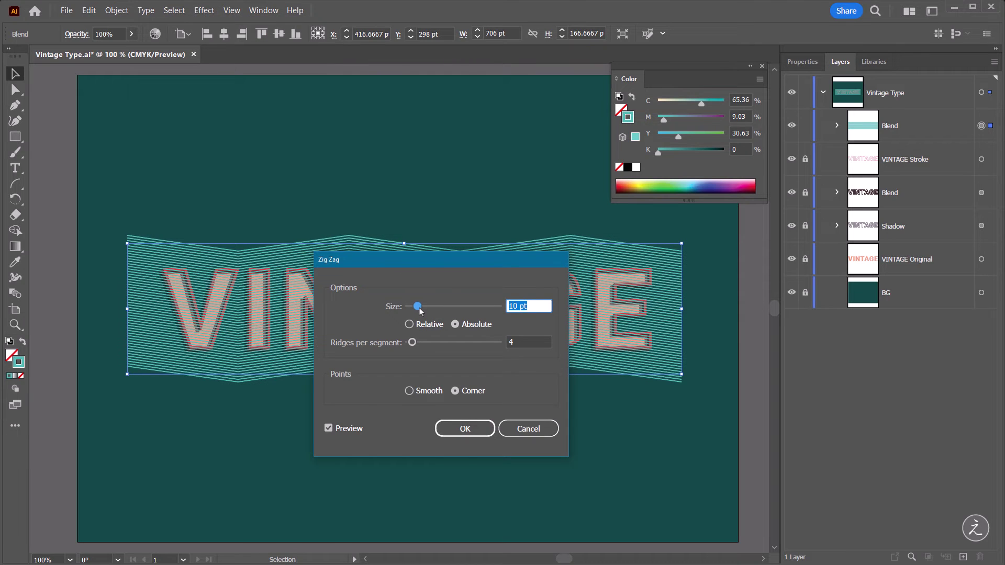
{"action": "left_click_drag", "start_coordinate": [419, 307], "coordinate": [414, 308]}
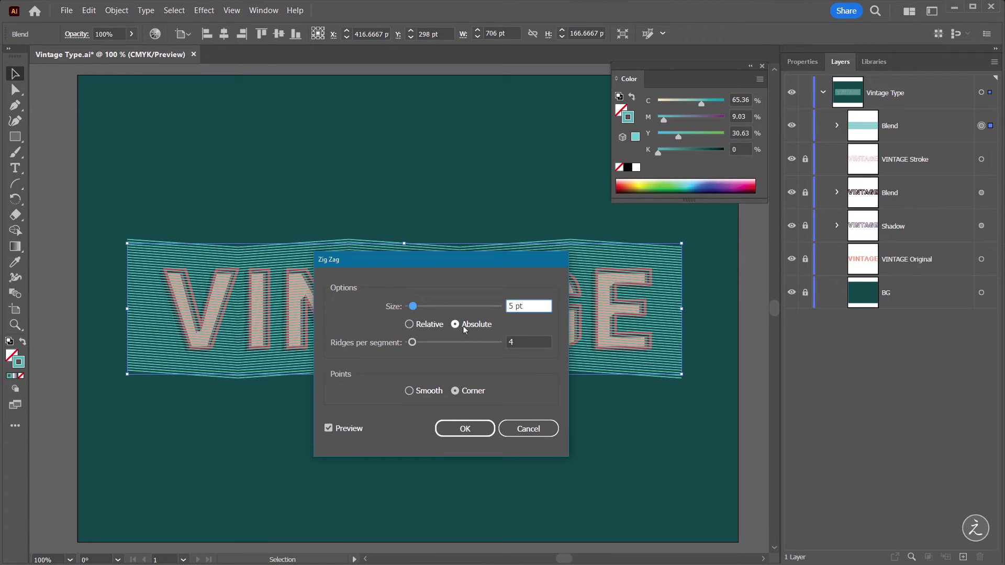
{"action": "left_click", "coordinate": [417, 325]}
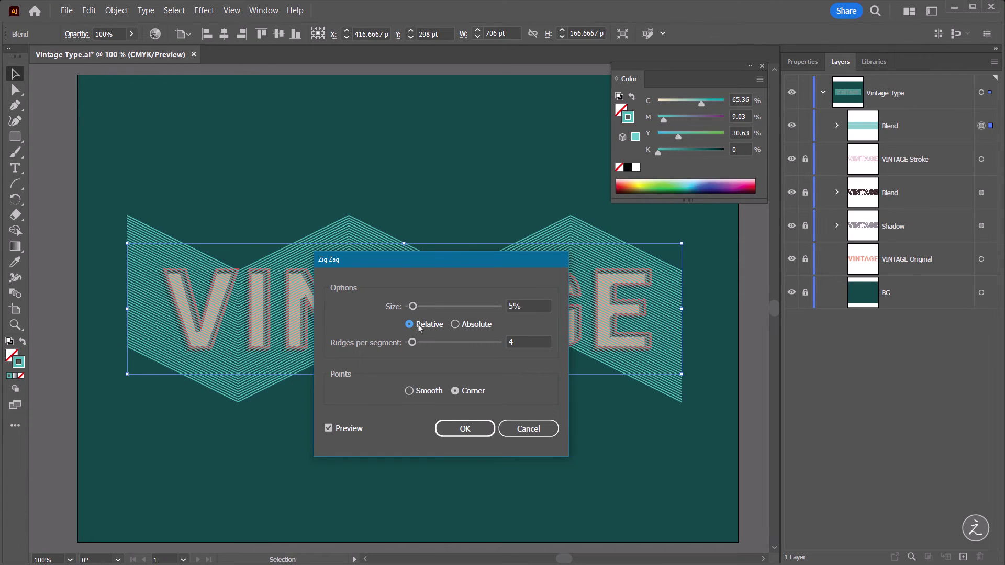
{"action": "left_click", "coordinate": [455, 325]}
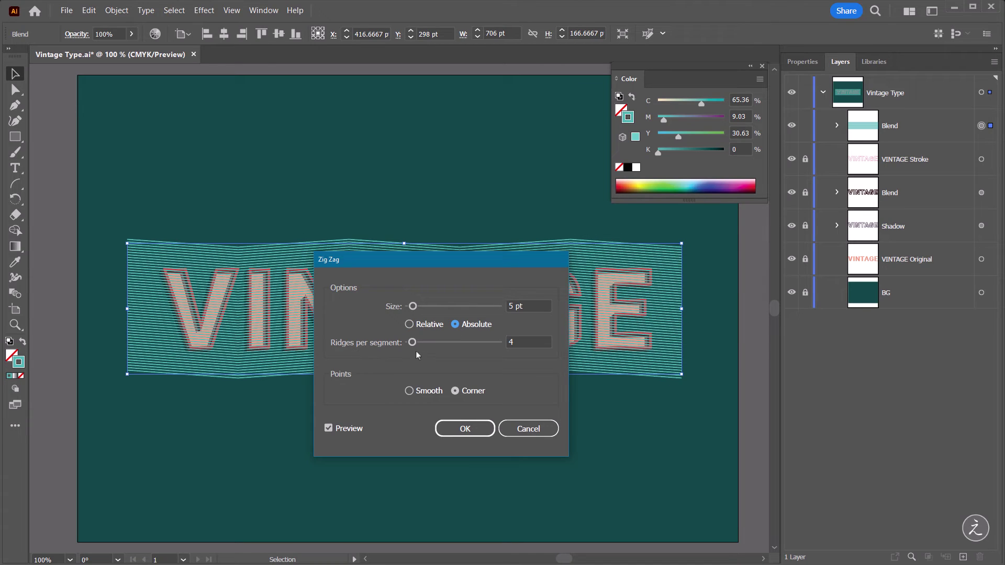
- Set the Zig Zag effect to 20 ridges per segment with Corner points and apply it to the blend
{"action": "left_click_drag", "start_coordinate": [413, 345], "coordinate": [429, 346]}
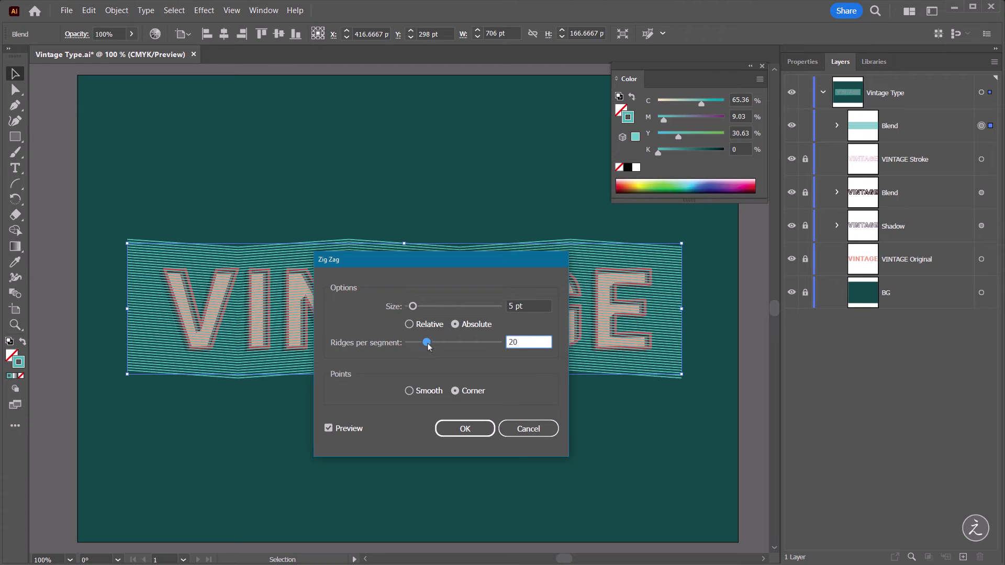
{"action": "left_click", "coordinate": [410, 391]}
{"action": "left_click", "coordinate": [455, 391]}
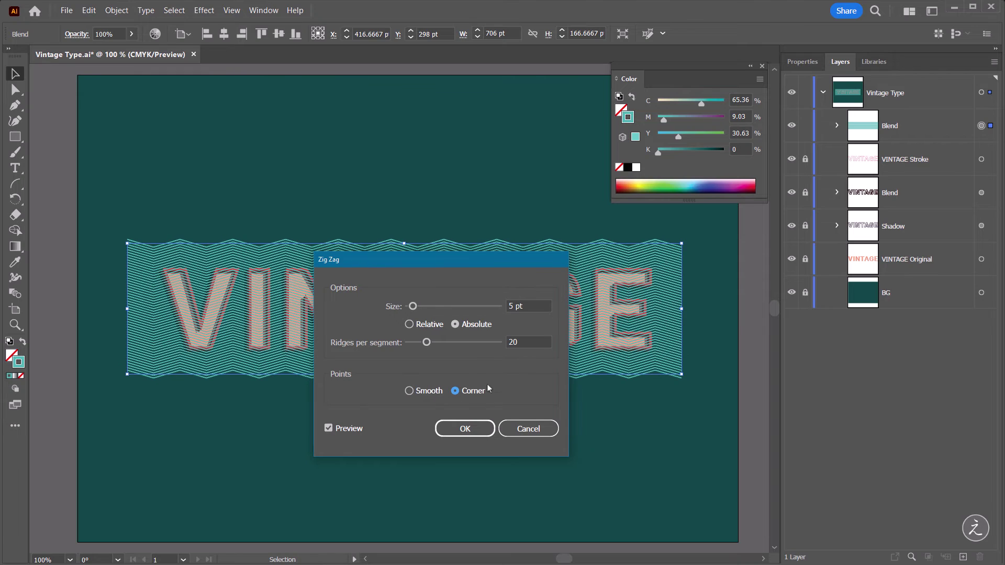
{"action": "left_click", "coordinate": [457, 429]}
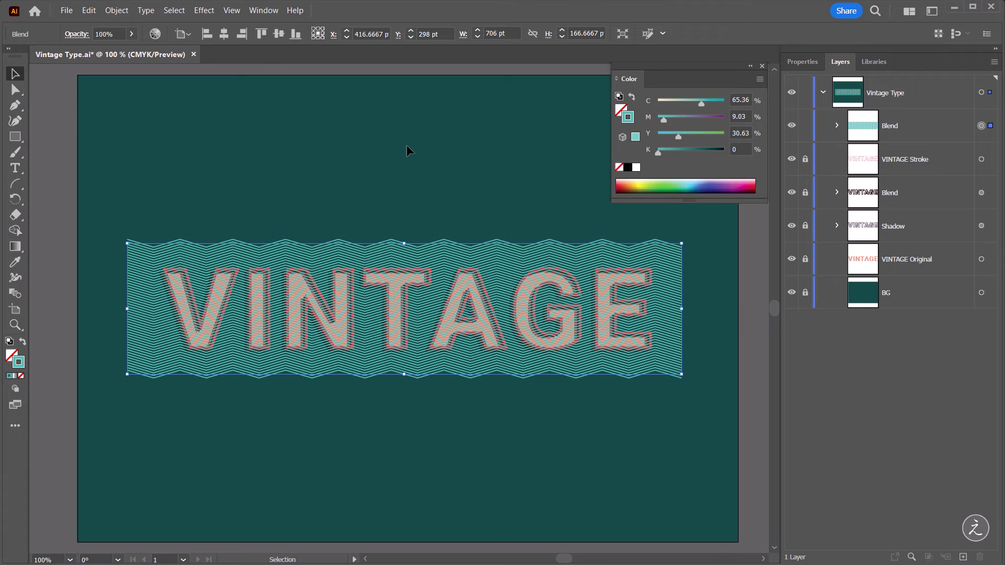
- Duplicate the VINTAGE Original item and place the copy, unlocked, directly above Shadow in the stacking order
{"action": "left_click", "coordinate": [901, 268]}
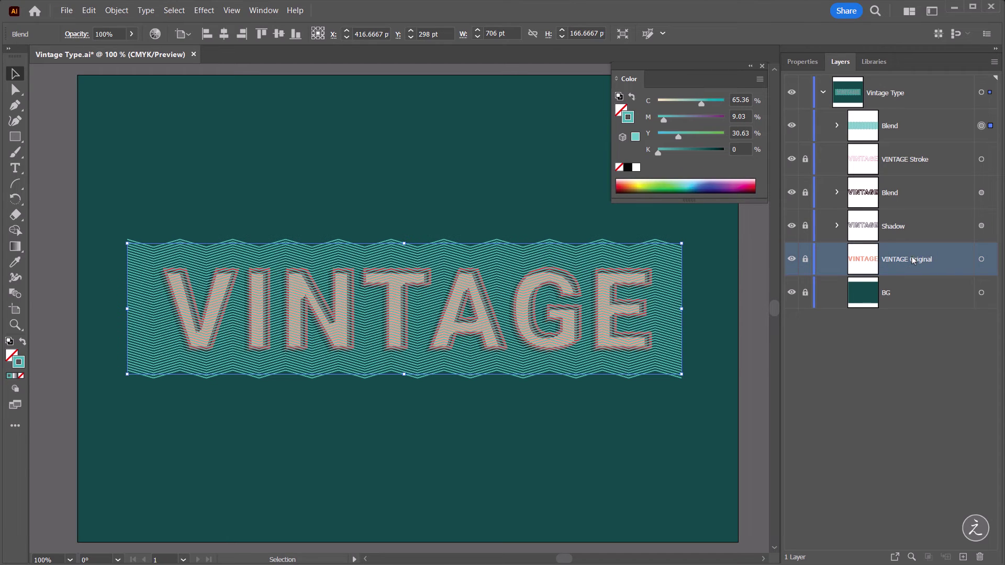
{"action": "left_click_drag", "start_coordinate": [912, 259], "coordinate": [965, 558]}
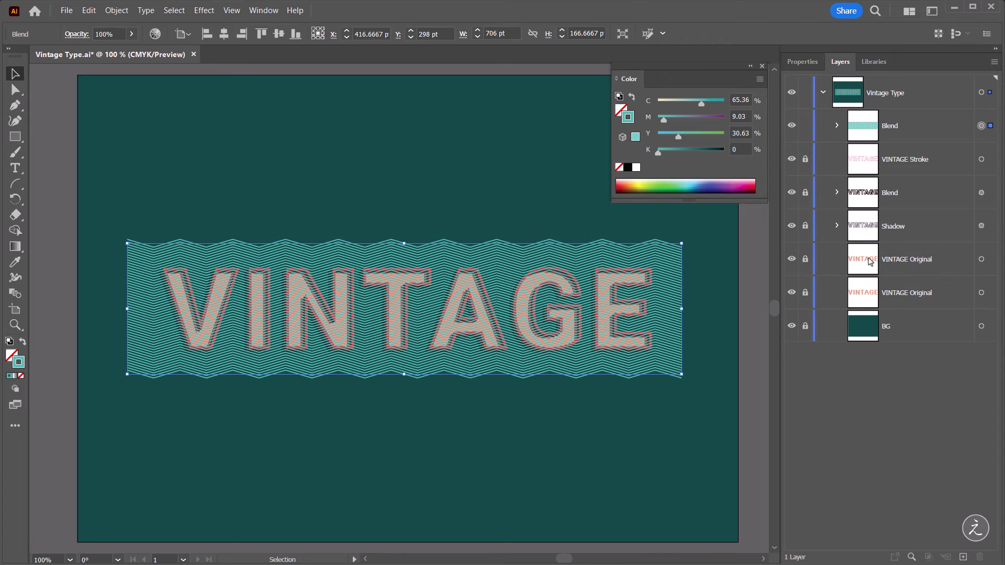
{"action": "left_click_drag", "start_coordinate": [870, 256], "coordinate": [871, 209]}
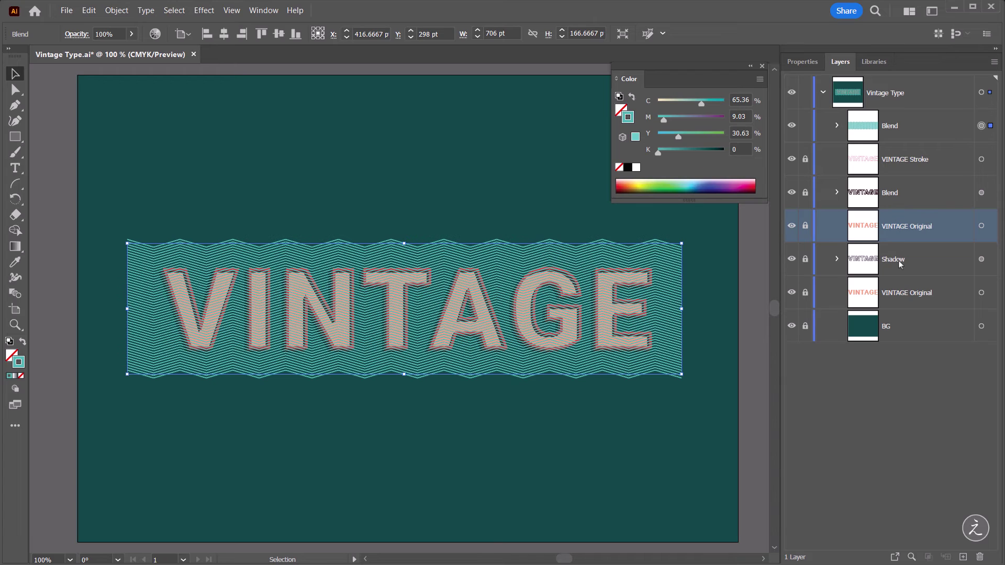
{"action": "left_click", "coordinate": [806, 227]}
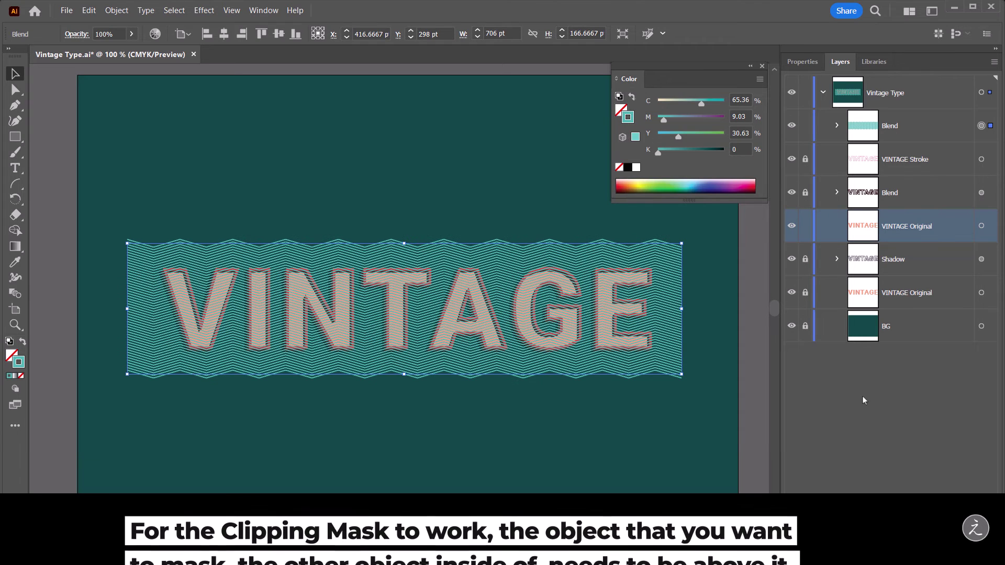
- Move the zigzag Blend directly below the unlocked VINTAGE Original copy and make a clipping mask from the two
{"action": "left_click", "coordinate": [929, 126]}
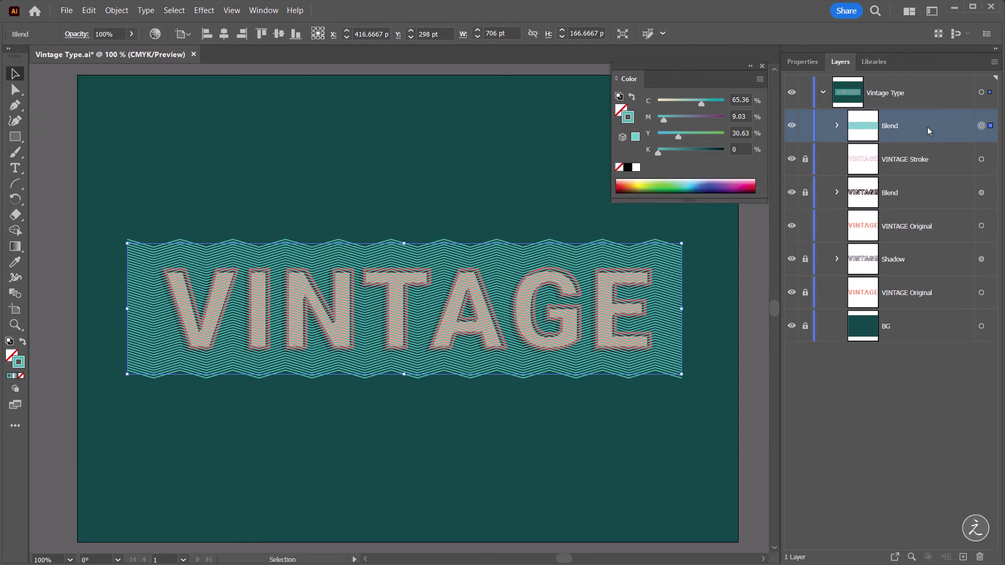
{"action": "left_click_drag", "start_coordinate": [928, 127], "coordinate": [940, 242]}
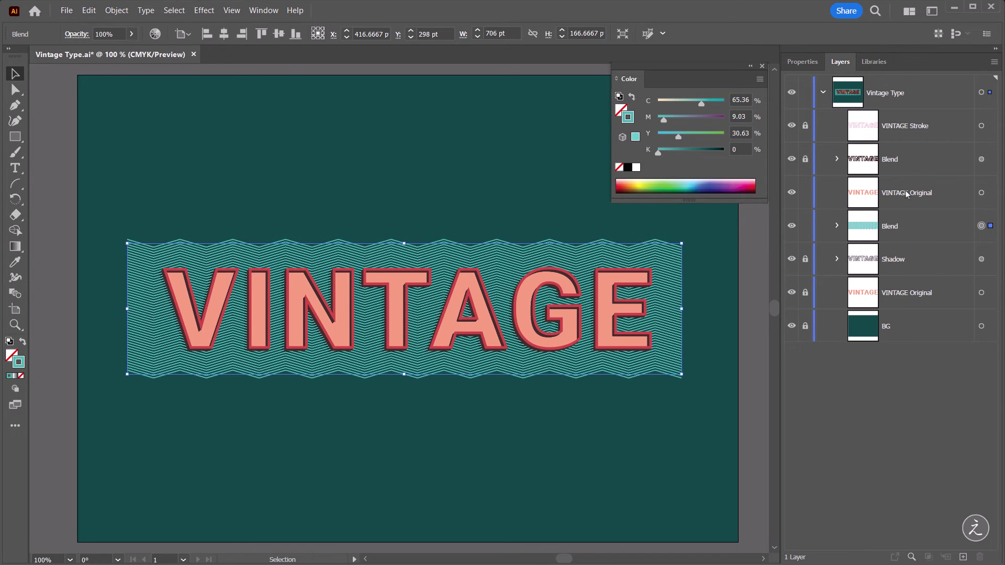
{"action": "left_click", "coordinate": [981, 194], "text": "shift"}
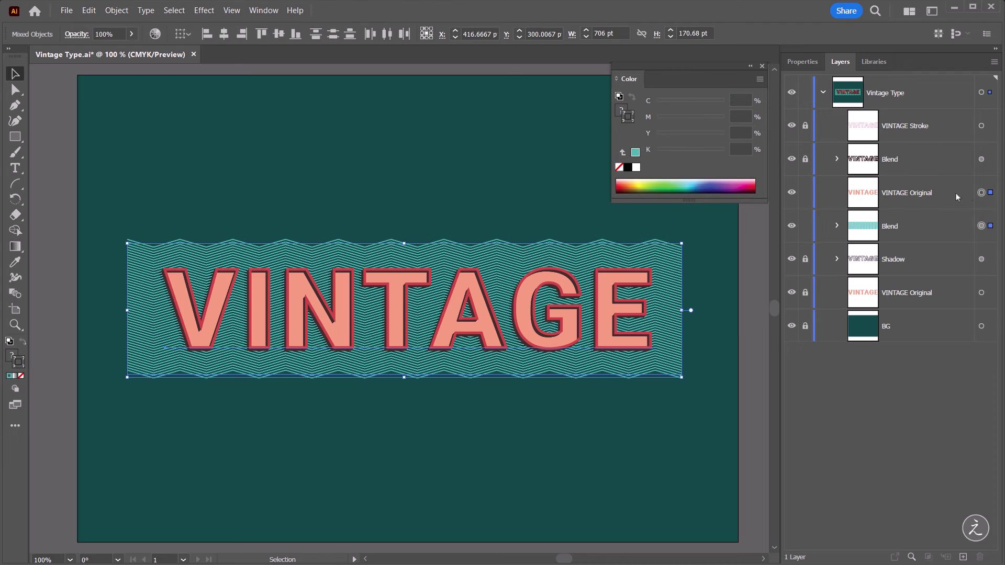
{"action": "left_click", "coordinate": [950, 224], "text": "shift"}
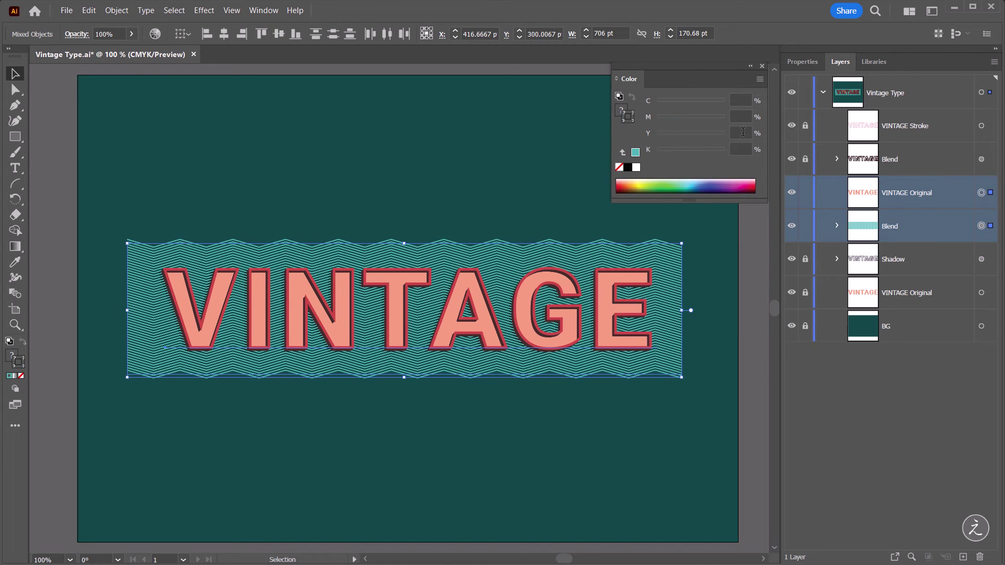
{"action": "left_click", "coordinate": [113, 14]}
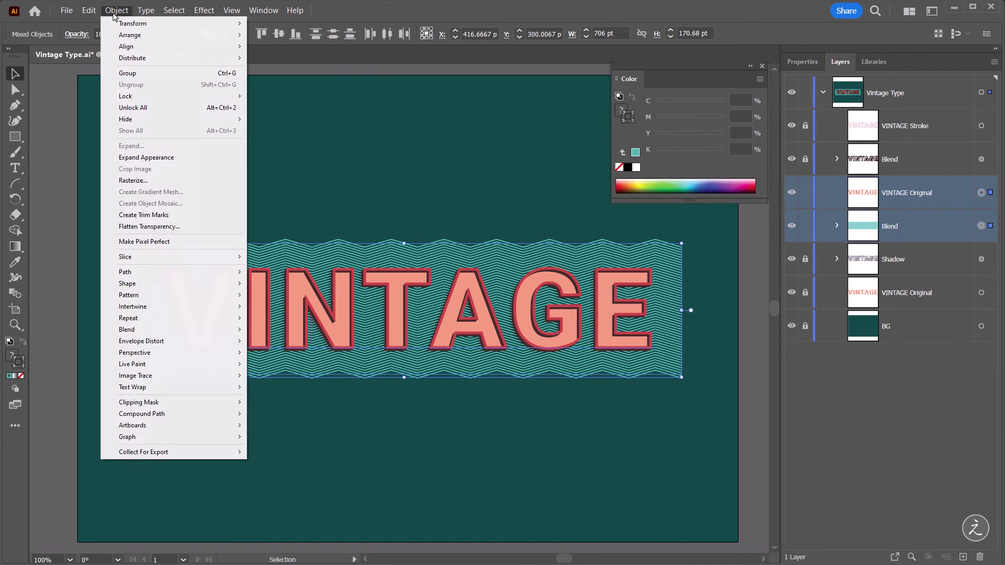
{"action": "mouse_move", "coordinate": [201, 402]}
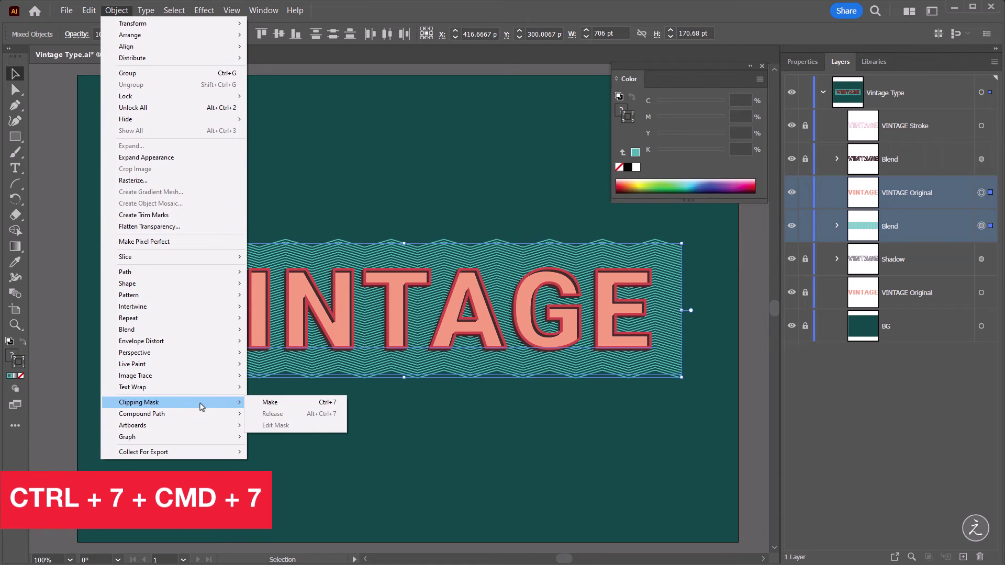
{"action": "left_click", "coordinate": [304, 403]}
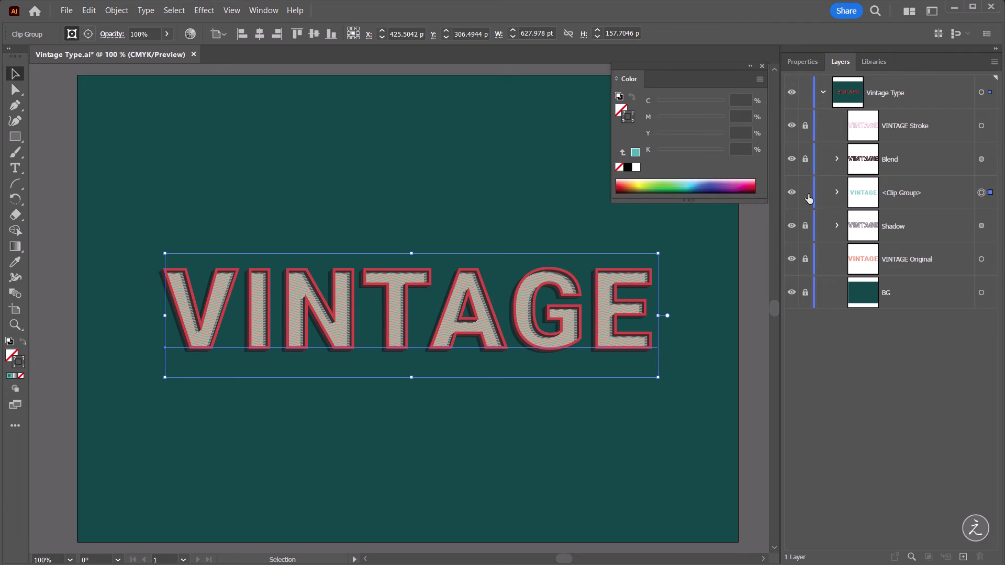
- Fill the clipping VINTAGE Original text inside the clip group with the salmon library color
{"action": "left_click", "coordinate": [837, 193]}
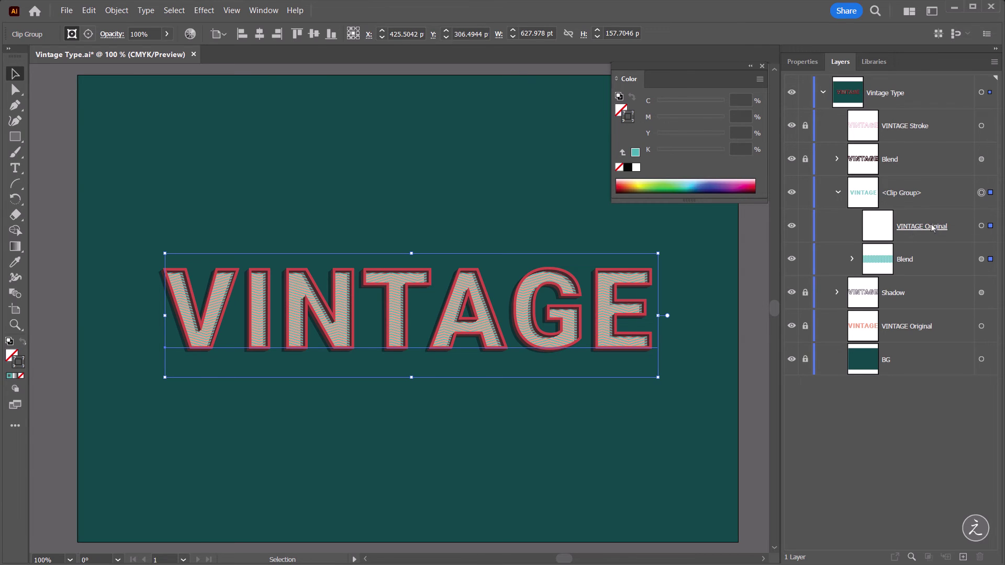
{"action": "left_click", "coordinate": [981, 227]}
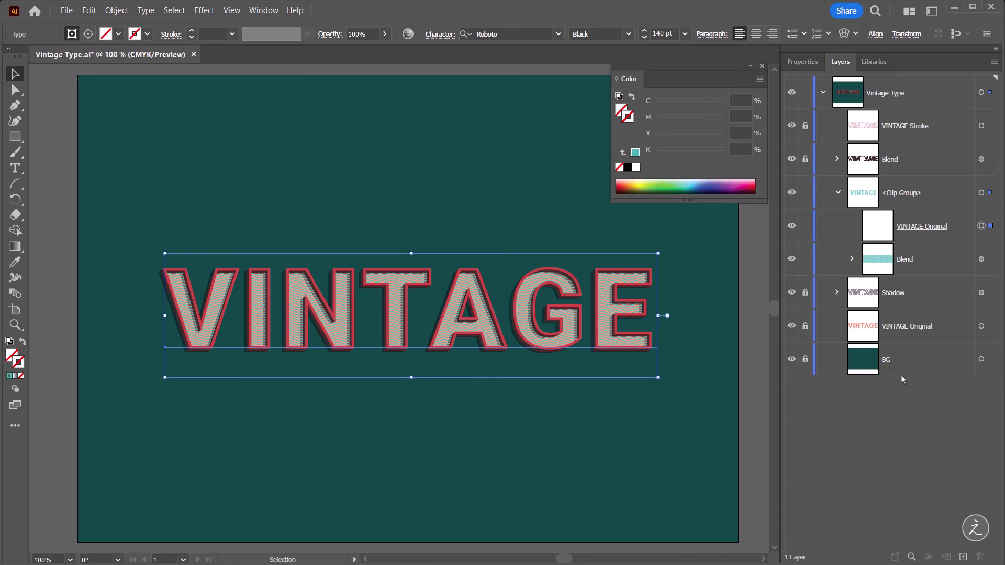
{"action": "left_click", "coordinate": [10, 367]}
{"action": "left_click", "coordinate": [882, 63]}
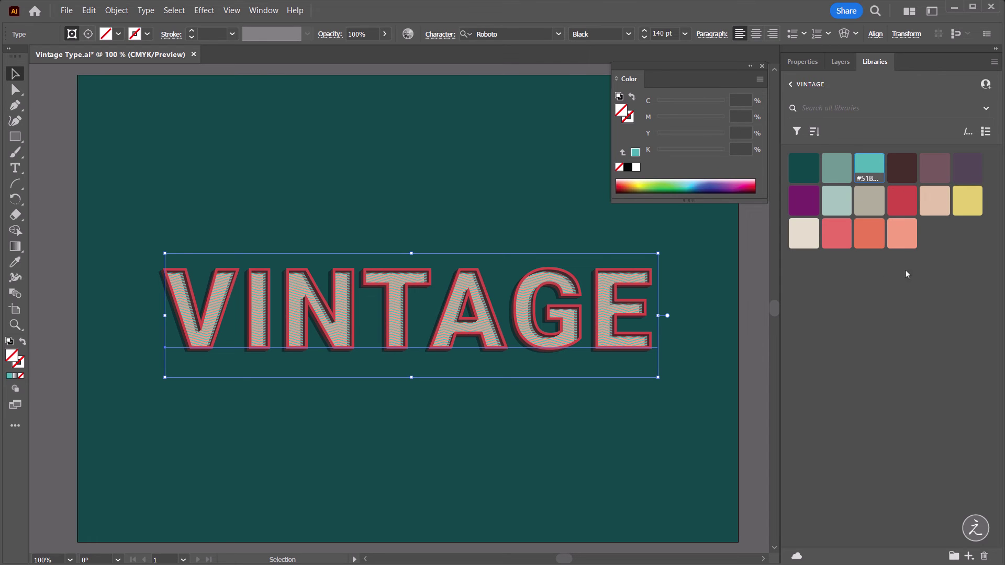
{"action": "left_click", "coordinate": [900, 233]}
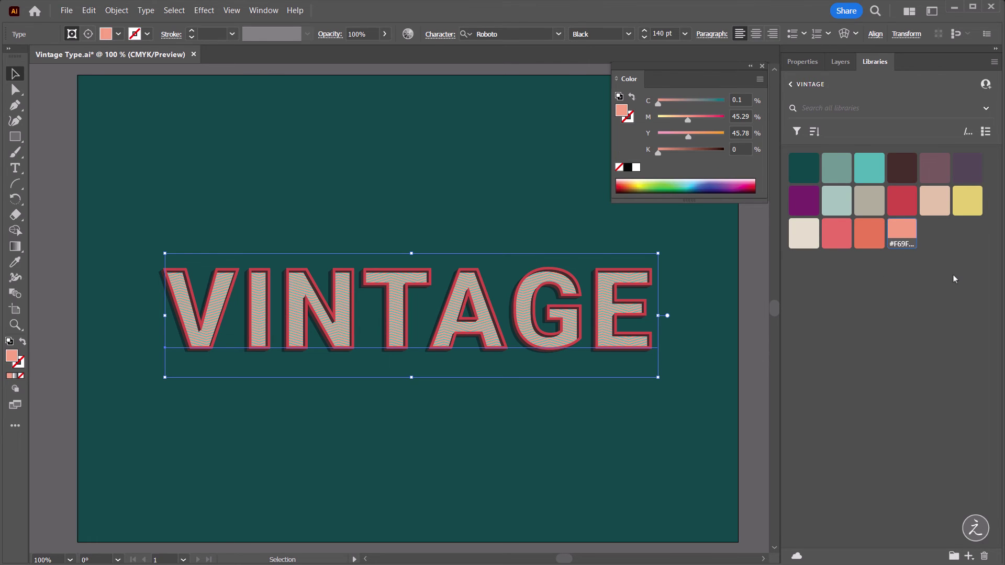
- Try the pink, cream and yellow library colors as the clipping text's fill
{"action": "left_click", "coordinate": [837, 233]}
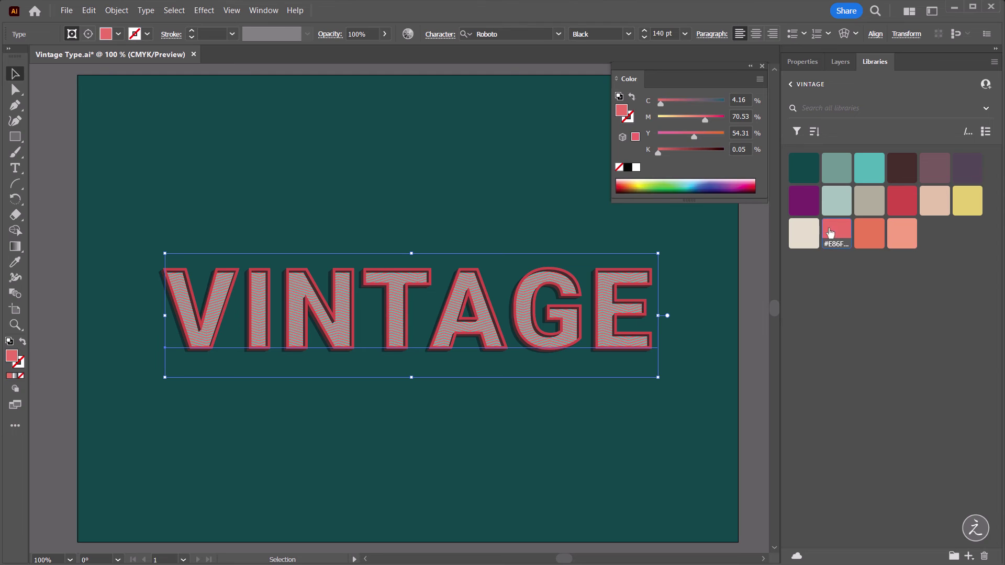
{"action": "left_click", "coordinate": [803, 233]}
{"action": "left_click", "coordinate": [968, 200]}
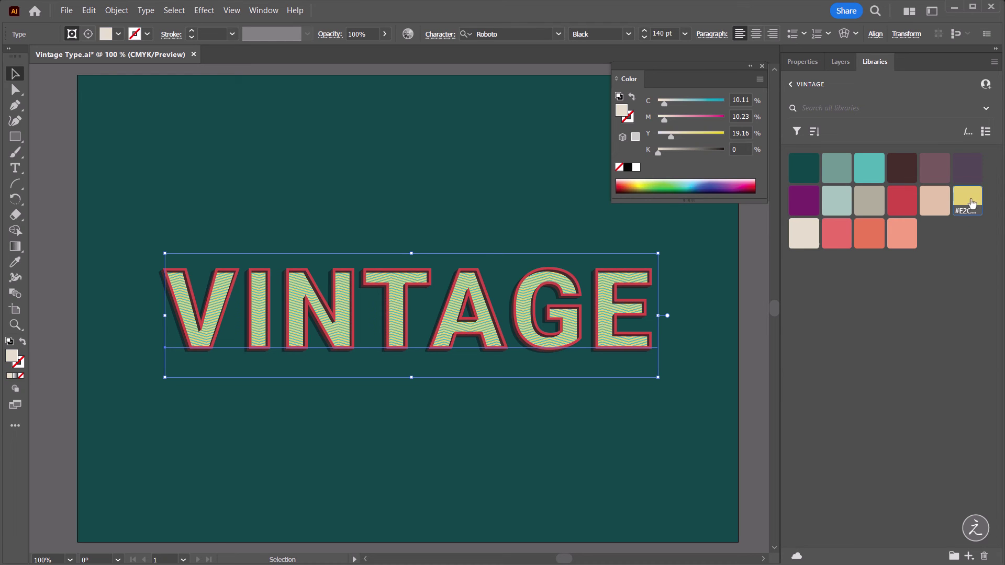
- Set the clipping text's fill back to the salmon library color and deselect the text
{"action": "left_click", "coordinate": [900, 238]}
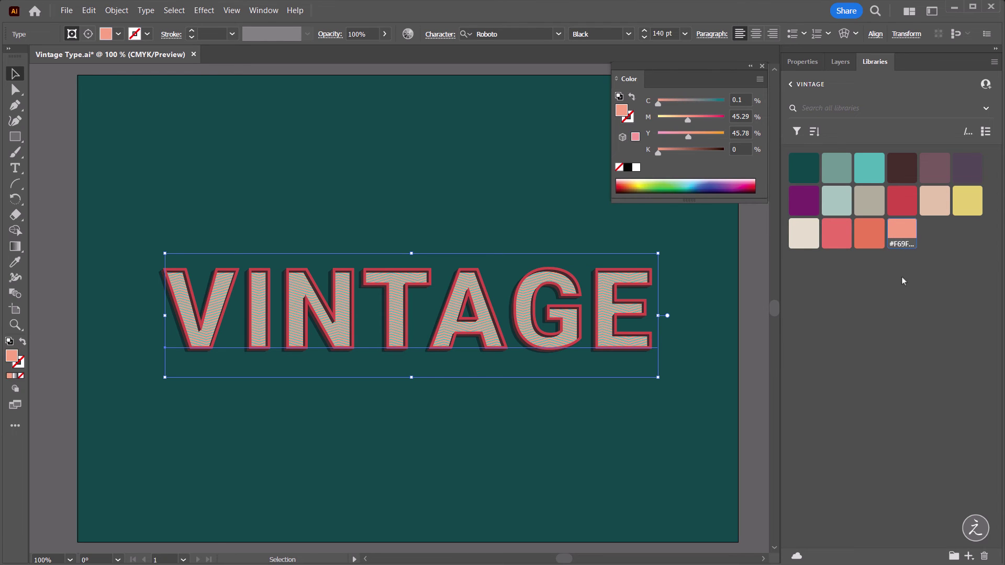
{"action": "left_click", "coordinate": [840, 61]}
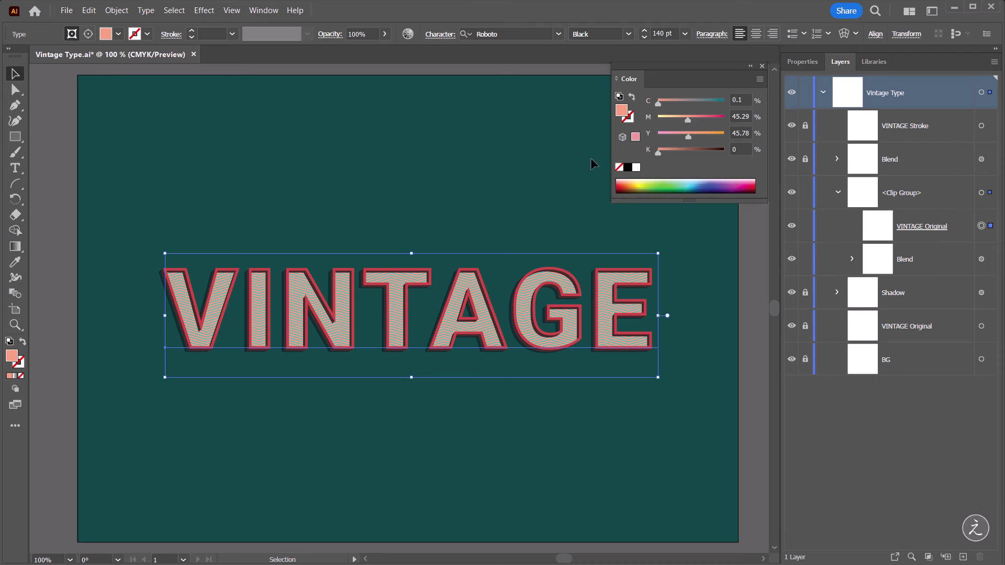
{"action": "left_click", "coordinate": [474, 175]}
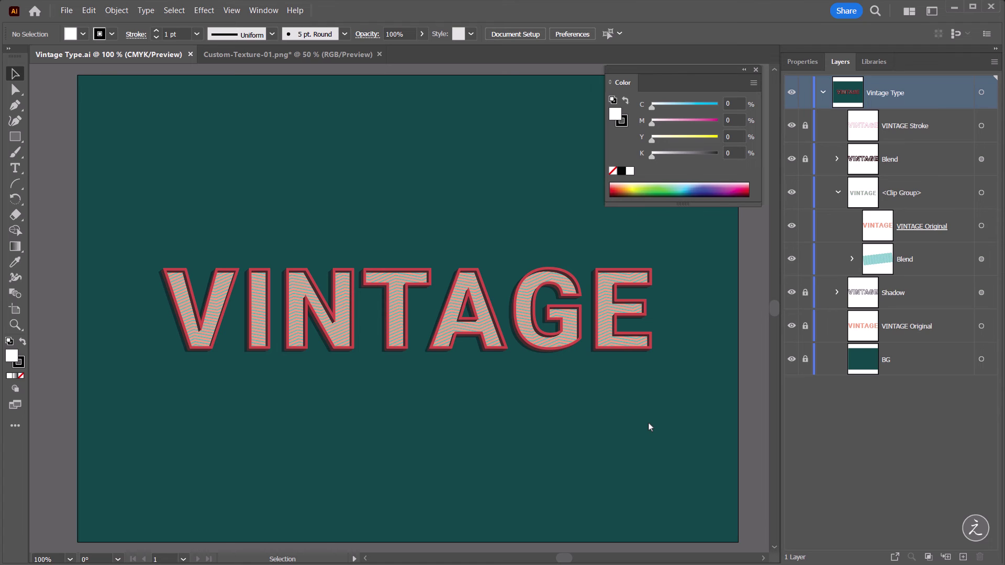
- Unlock the Shadow item and nudge it 4 pt down and 2 pt left
{"action": "left_click", "coordinate": [805, 292]}
{"action": "left_click", "coordinate": [892, 293]}
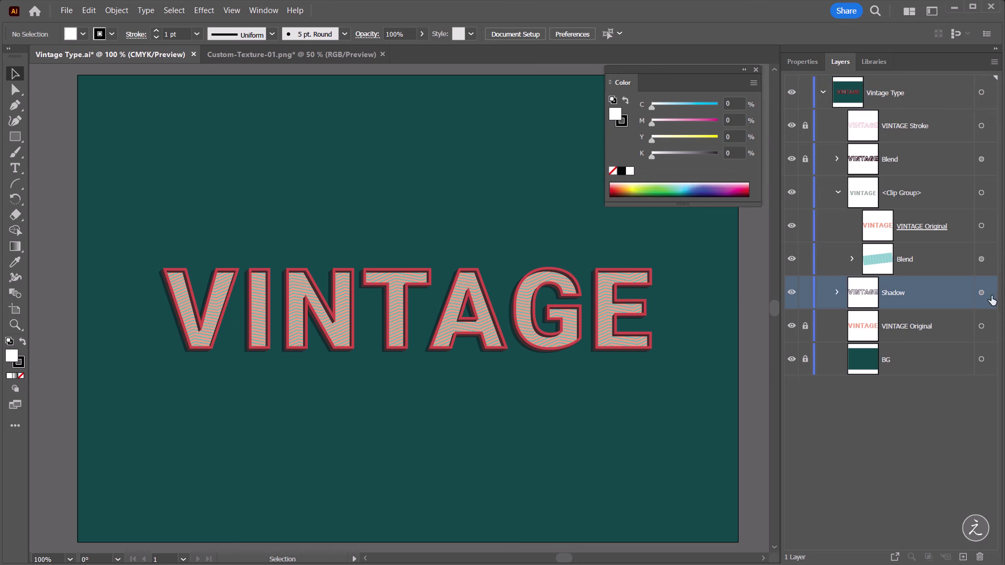
{"action": "left_click", "coordinate": [981, 292]}
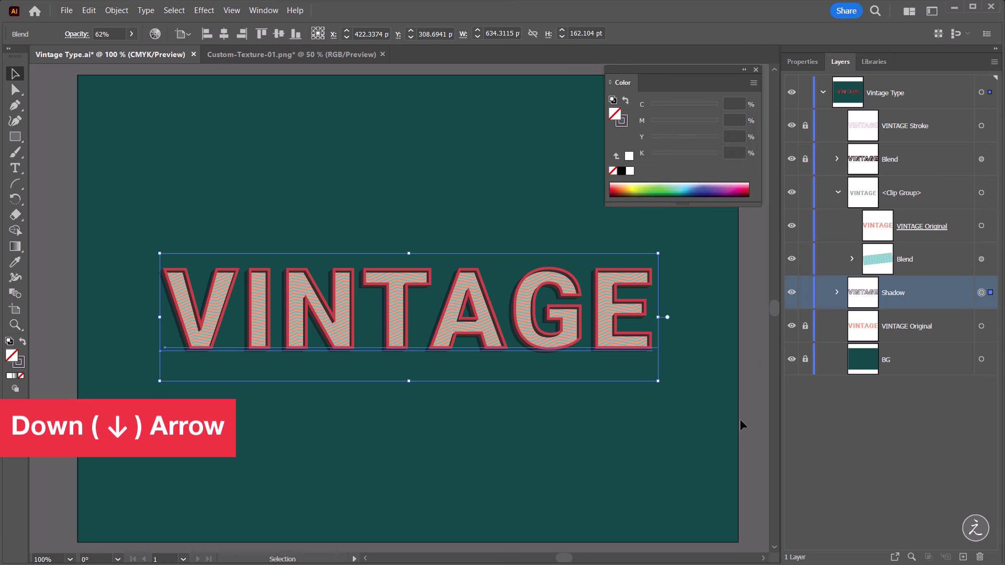
{"action": "key", "text": "Down"}
{"action": "key", "text": "Down"}
{"action": "key", "text": "Down"}
{"action": "key", "text": "Left"}
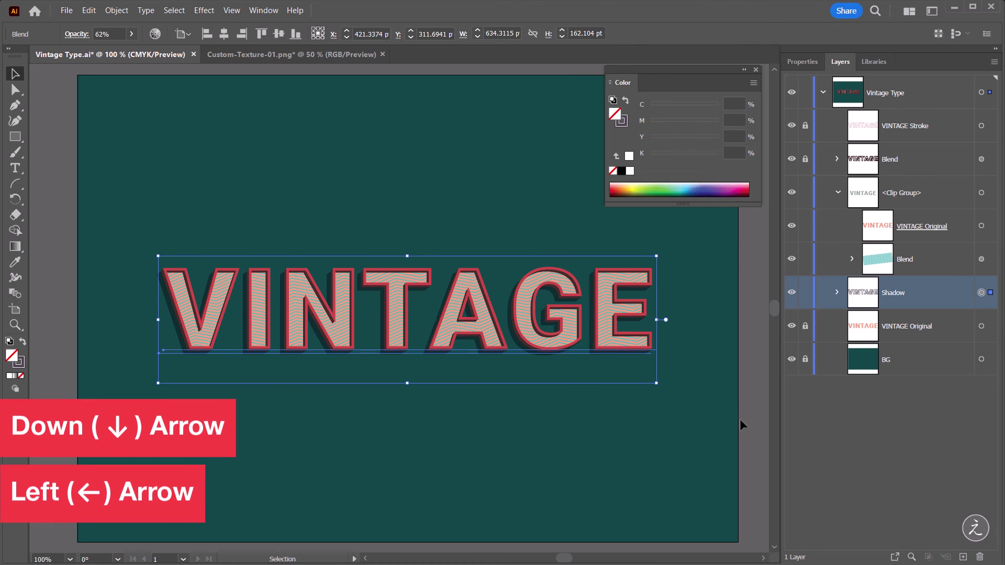
{"action": "key", "text": "Down"}
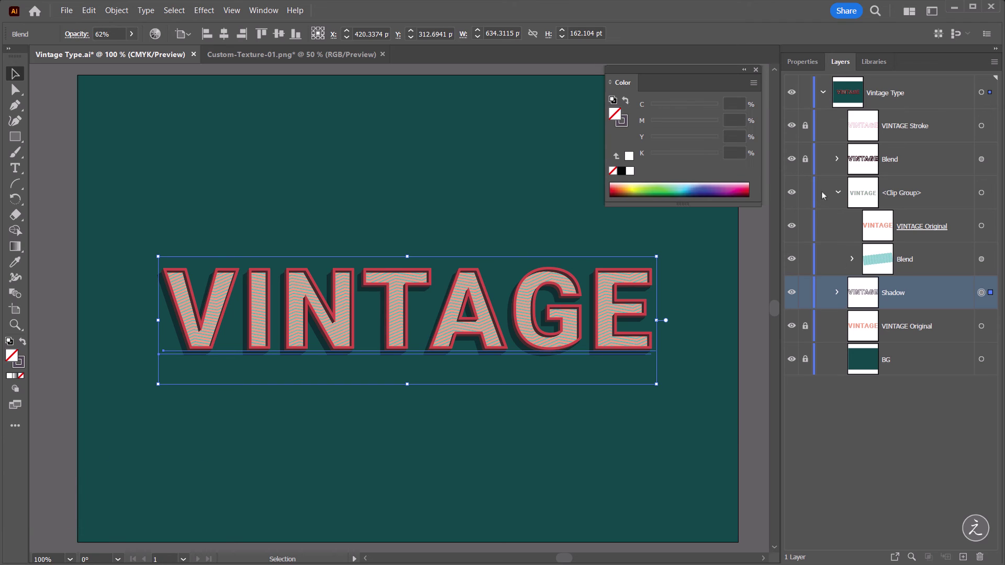
- Collapse the clip group, lock it together with Shadow, and unlock the BG item
{"action": "left_click", "coordinate": [721, 334]}
{"action": "left_click", "coordinate": [838, 192]}
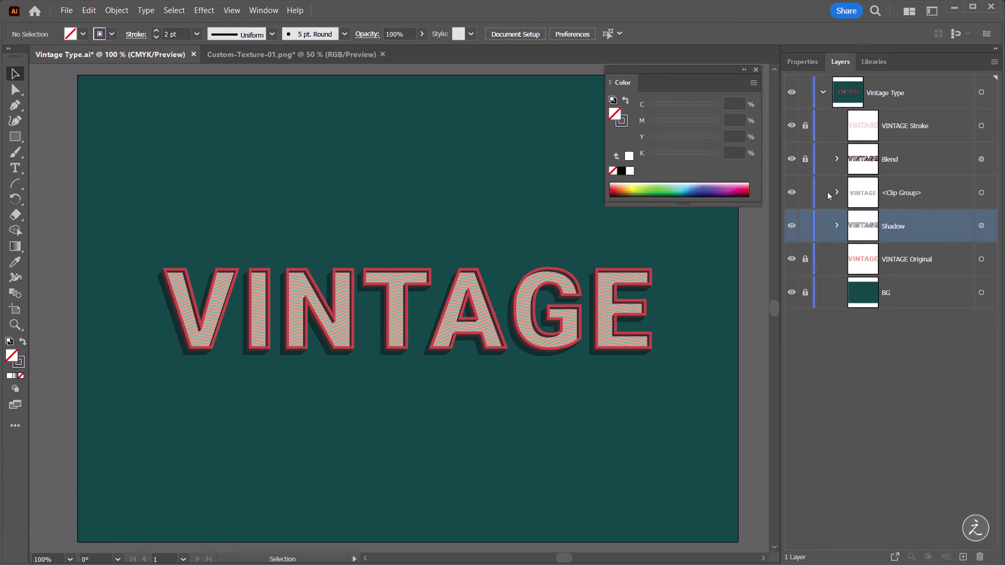
{"action": "left_click_drag", "start_coordinate": [806, 198], "coordinate": [809, 233]}
{"action": "left_click", "coordinate": [865, 293]}
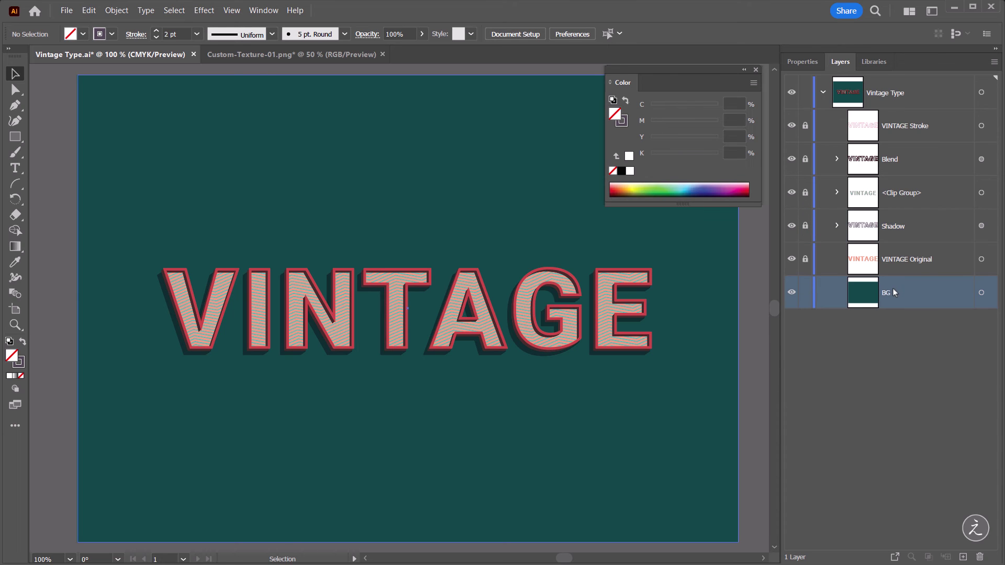
- Copy the texture image from Custom-Texture-01.png into Vintage Type.ai and place it directly below BG in the stacking order
{"action": "left_click", "coordinate": [287, 55]}
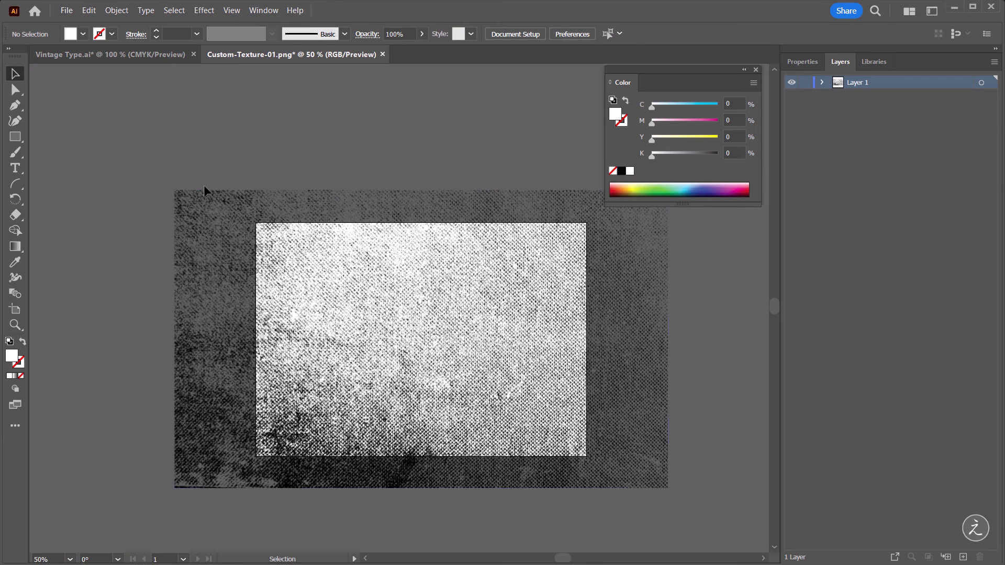
{"action": "left_click", "coordinate": [212, 207]}
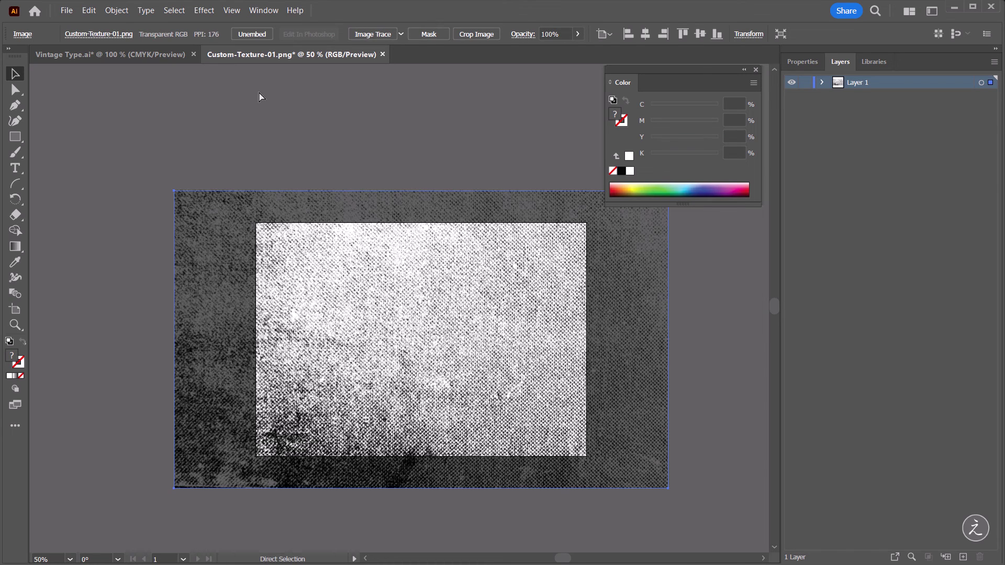
{"action": "left_click", "coordinate": [124, 55]}
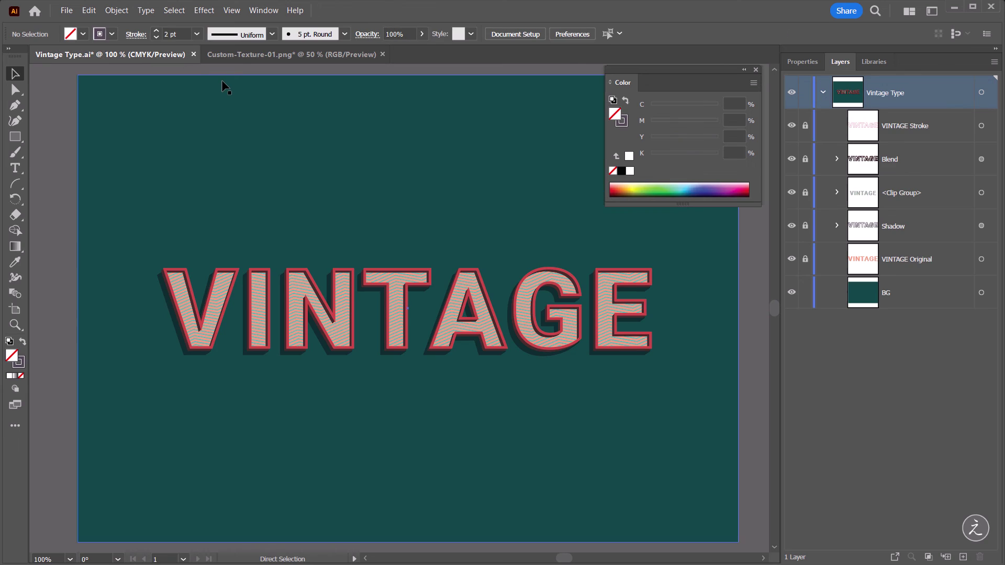
{"action": "key", "text": "ctrl+v"}
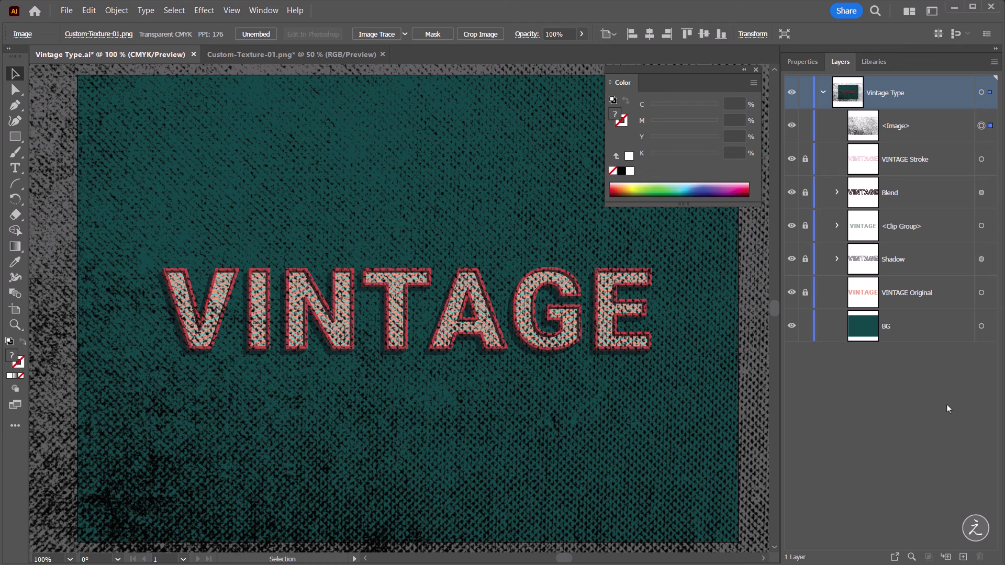
{"action": "left_click_drag", "start_coordinate": [929, 131], "coordinate": [932, 346]}
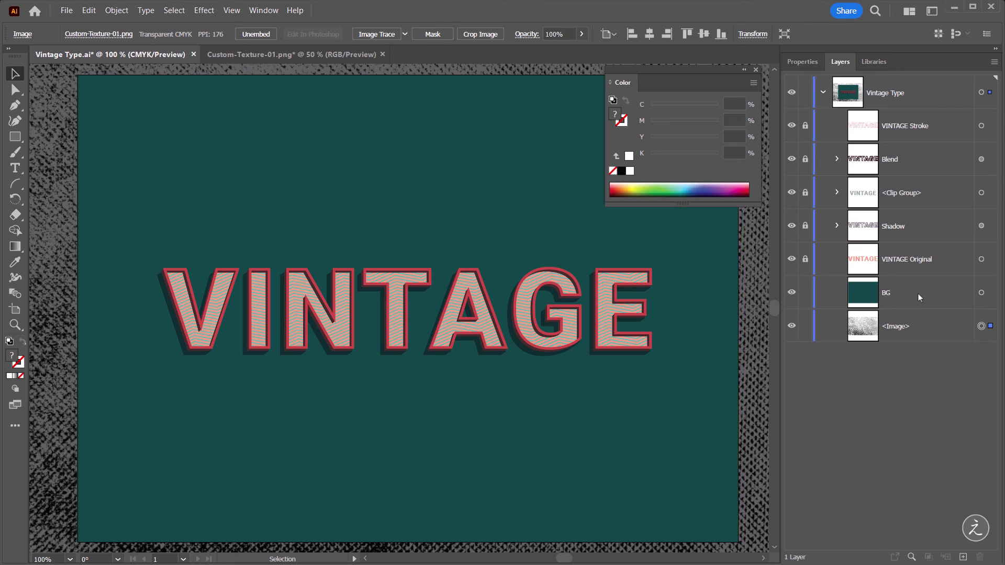
- Make a clipping mask that confines the texture image to the BG rectangle
{"action": "left_click", "coordinate": [982, 293], "text": "shift"}
{"action": "left_click", "coordinate": [950, 291]}
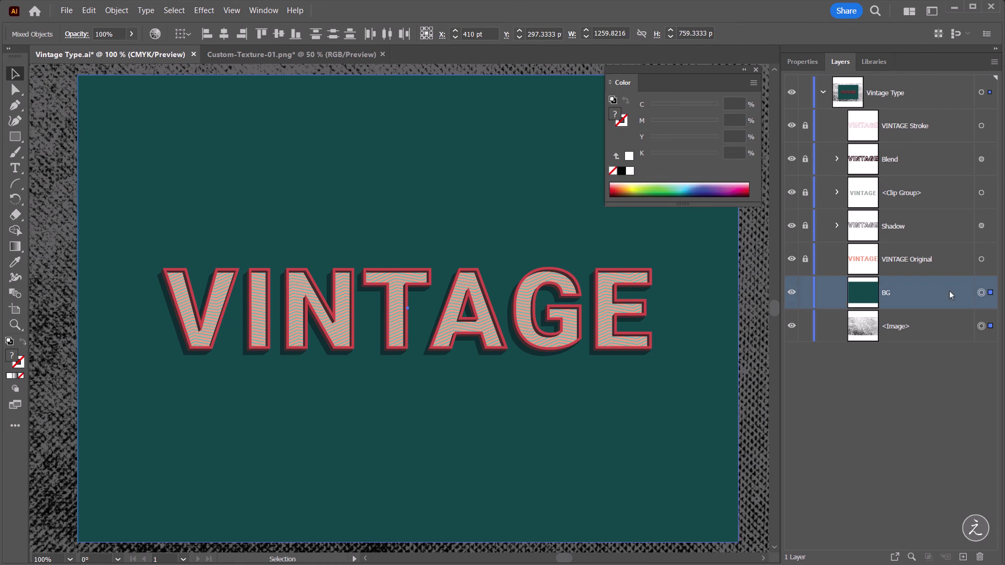
{"action": "left_click", "coordinate": [941, 328], "text": "shift"}
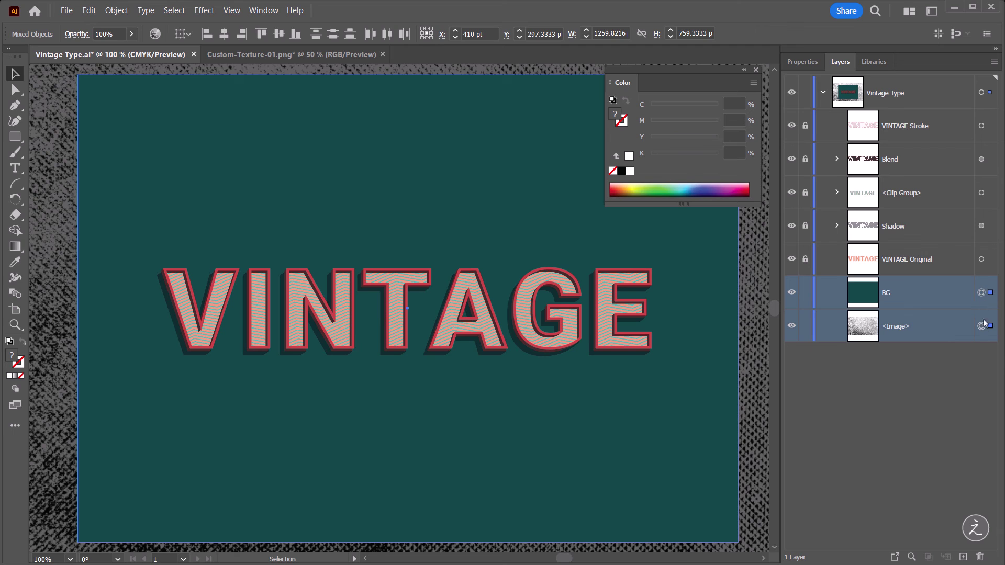
{"action": "left_click", "coordinate": [116, 10]}
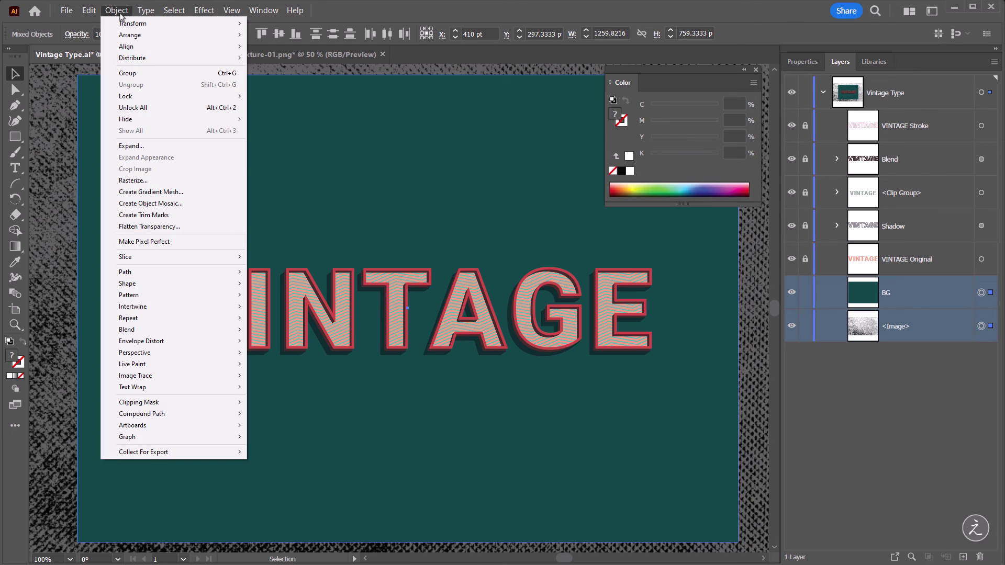
{"action": "mouse_move", "coordinate": [188, 404]}
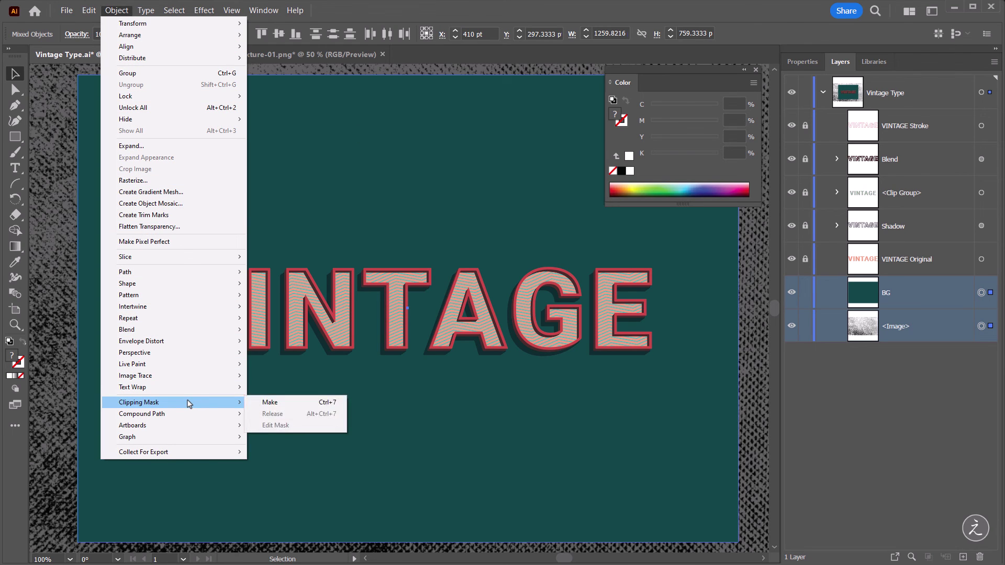
{"action": "left_click", "coordinate": [288, 403]}
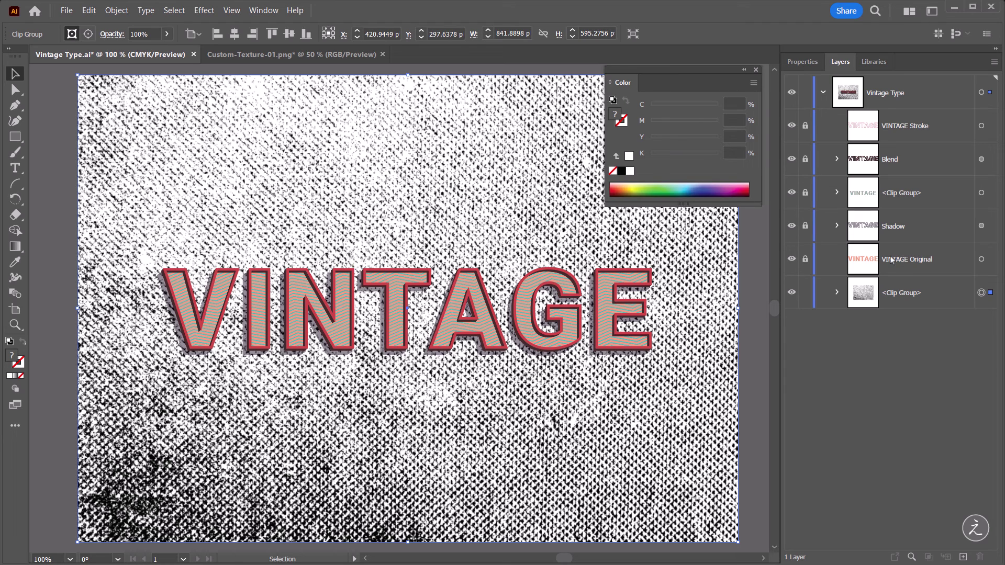
- Fill the BG rectangle inside the background clip group with the dark teal swatch from the VINTAGE library
{"action": "left_click", "coordinate": [837, 294]}
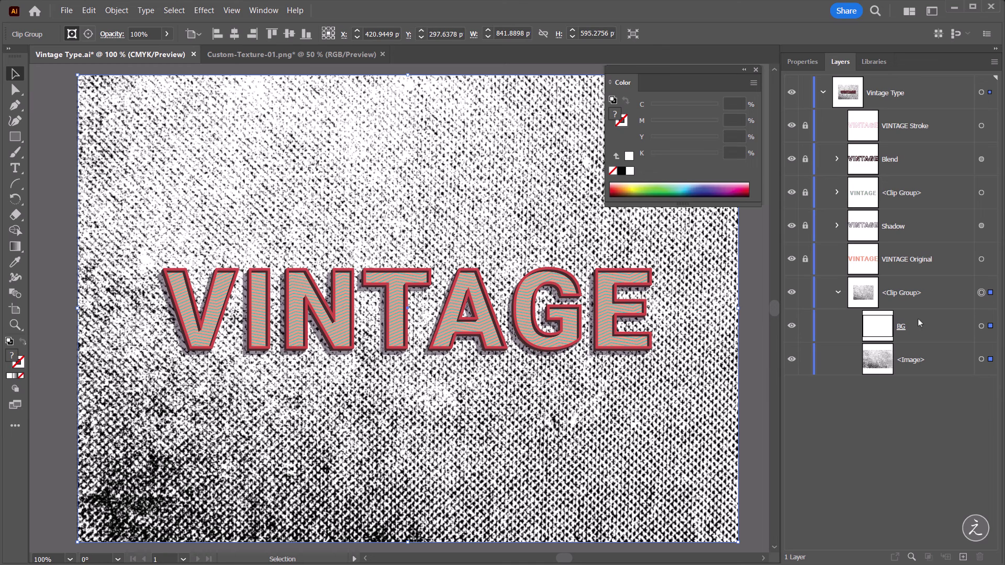
{"action": "left_click", "coordinate": [981, 327]}
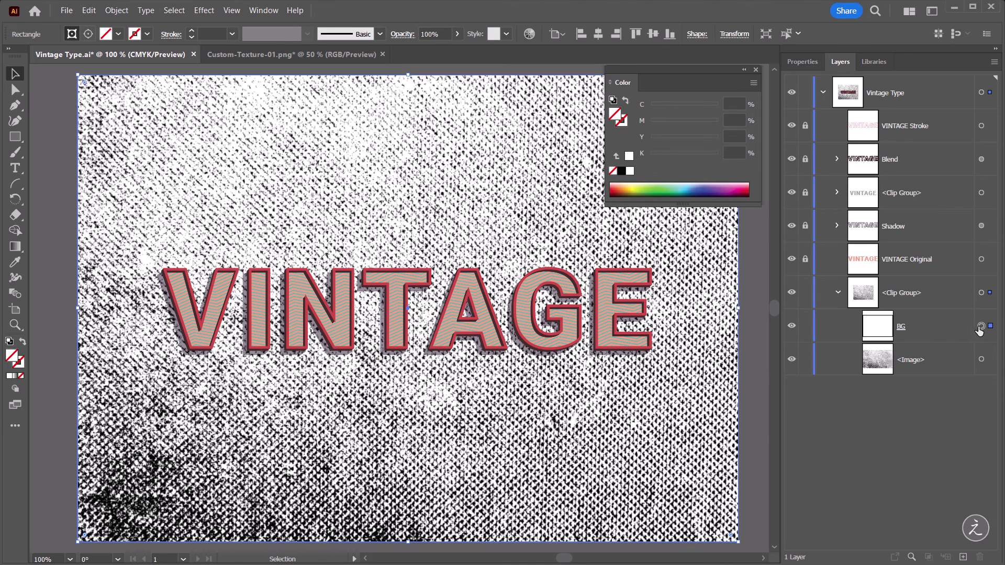
{"action": "left_click", "coordinate": [12, 357]}
{"action": "left_click", "coordinate": [877, 63]}
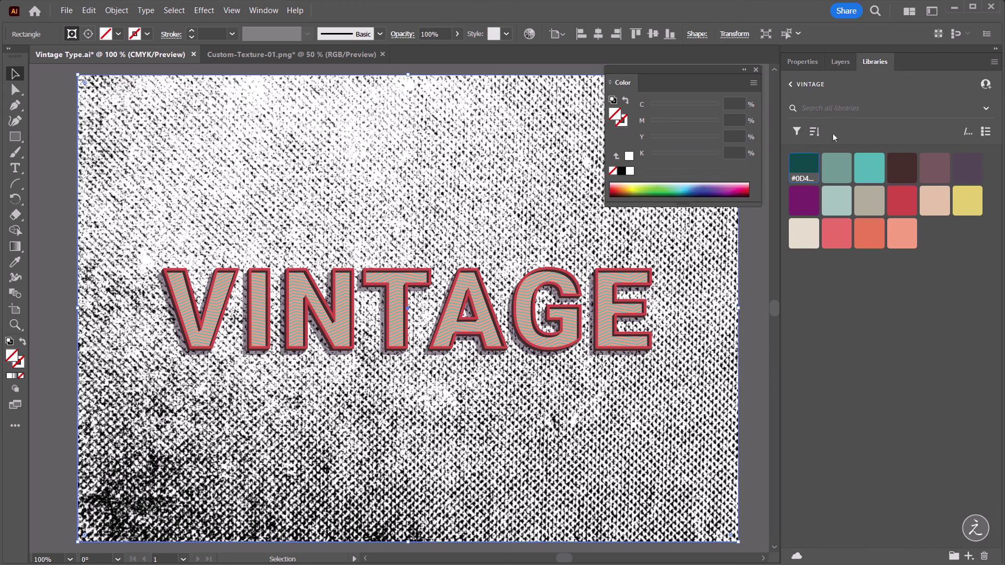
{"action": "left_click", "coordinate": [804, 166]}
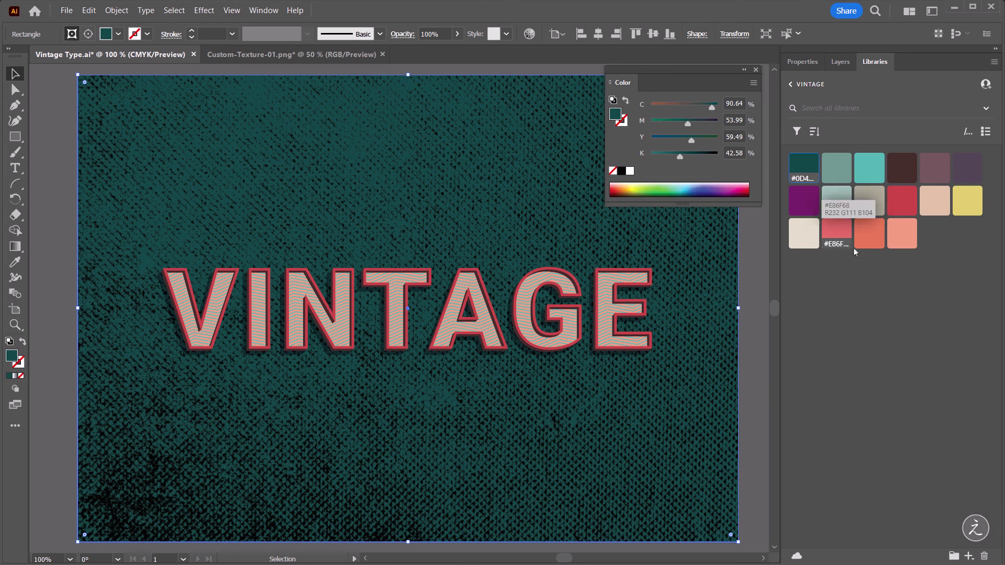
- Set the texture image inside the background clip group to Soft Light blending at 44% opacity
{"action": "left_click", "coordinate": [839, 62]}
{"action": "left_click", "coordinate": [982, 359]}
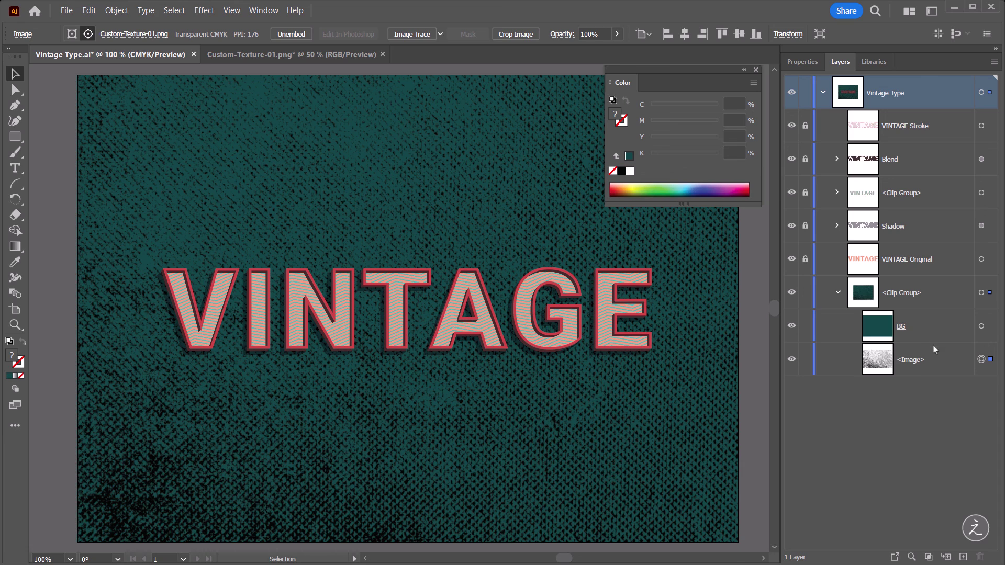
{"action": "left_click", "coordinate": [903, 350]}
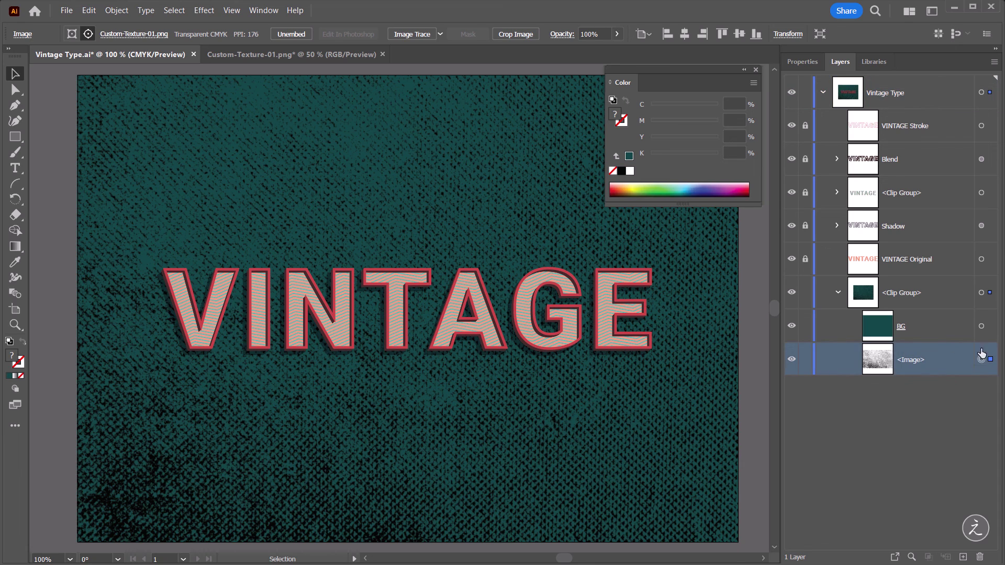
{"action": "left_click", "coordinate": [801, 65]}
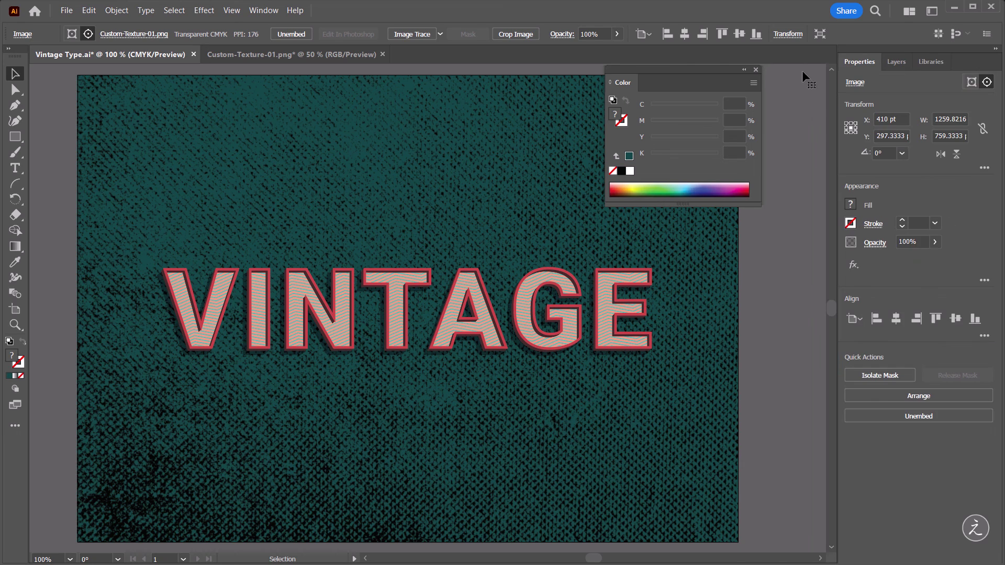
{"action": "left_click", "coordinate": [875, 244]}
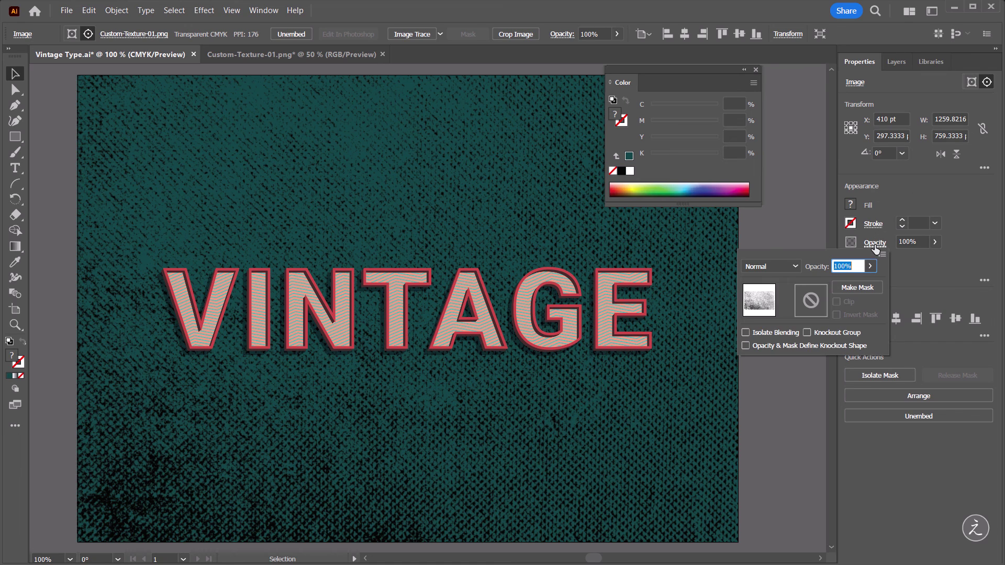
{"action": "left_click", "coordinate": [797, 265]}
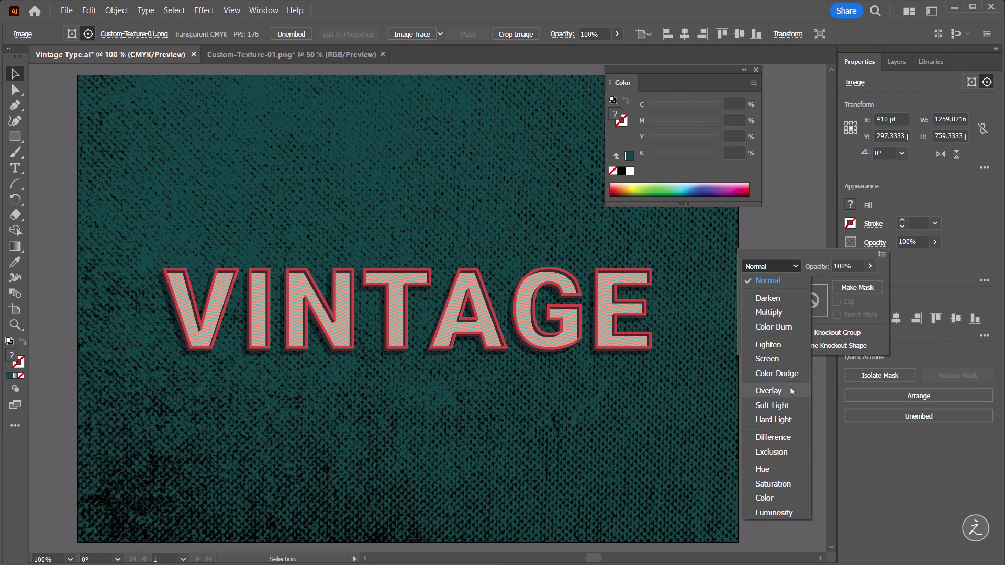
{"action": "left_click", "coordinate": [794, 405]}
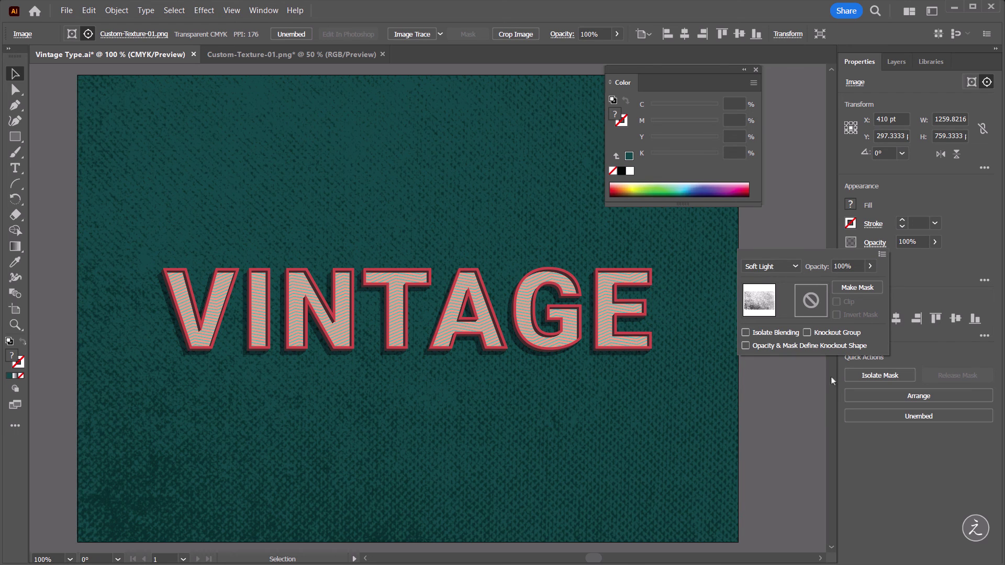
{"action": "left_click", "coordinate": [871, 266]}
{"action": "left_click_drag", "start_coordinate": [869, 282], "coordinate": [840, 285]}
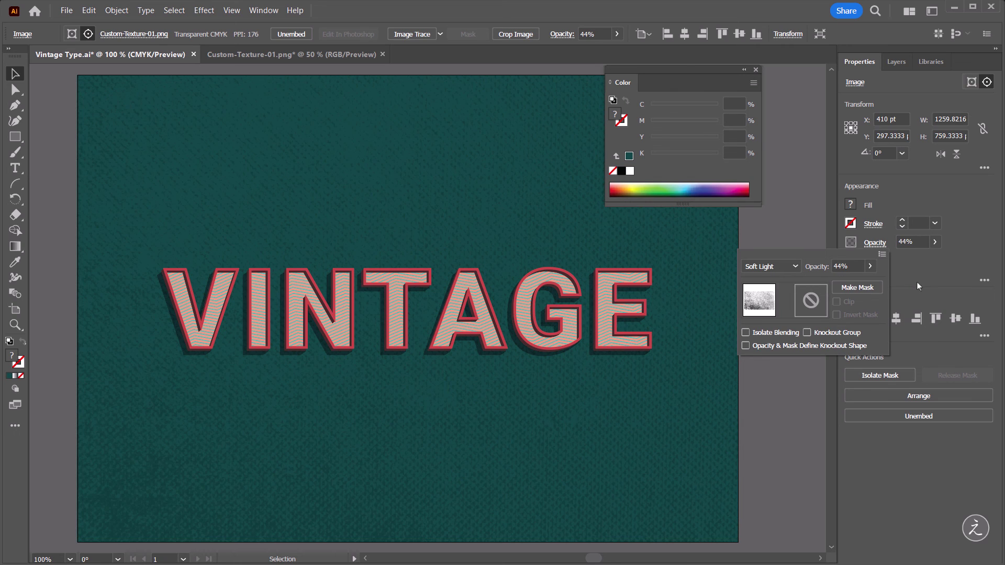
{"action": "left_click", "coordinate": [923, 171]}
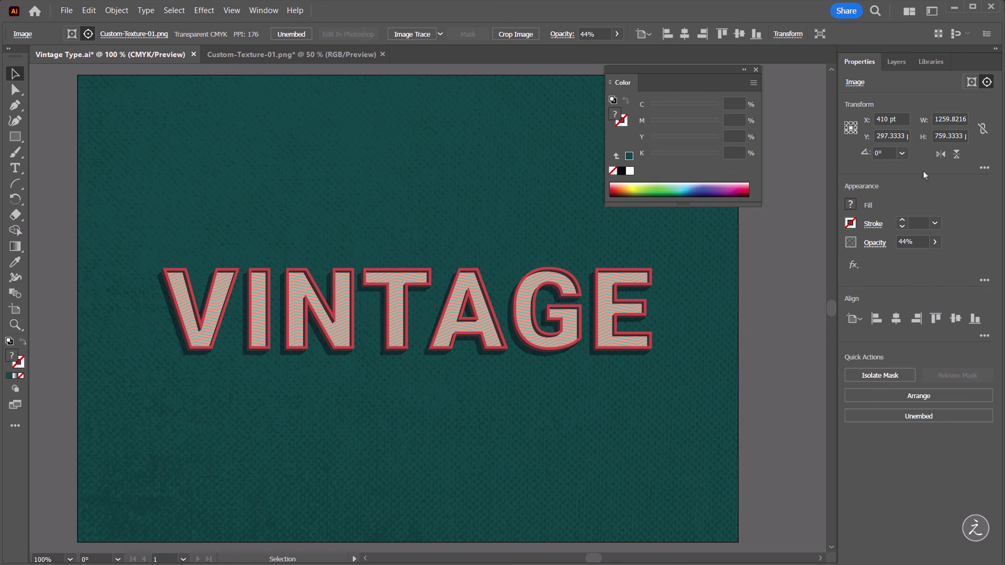
- Invert the colors of the texture image in the background clip group
{"action": "left_click", "coordinate": [896, 61]}
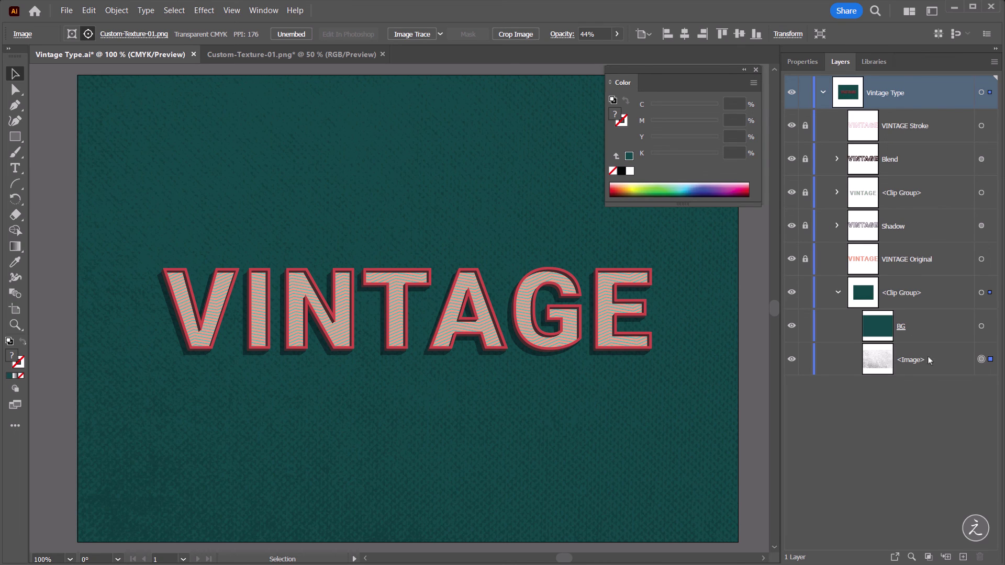
{"action": "left_click", "coordinate": [89, 11]}
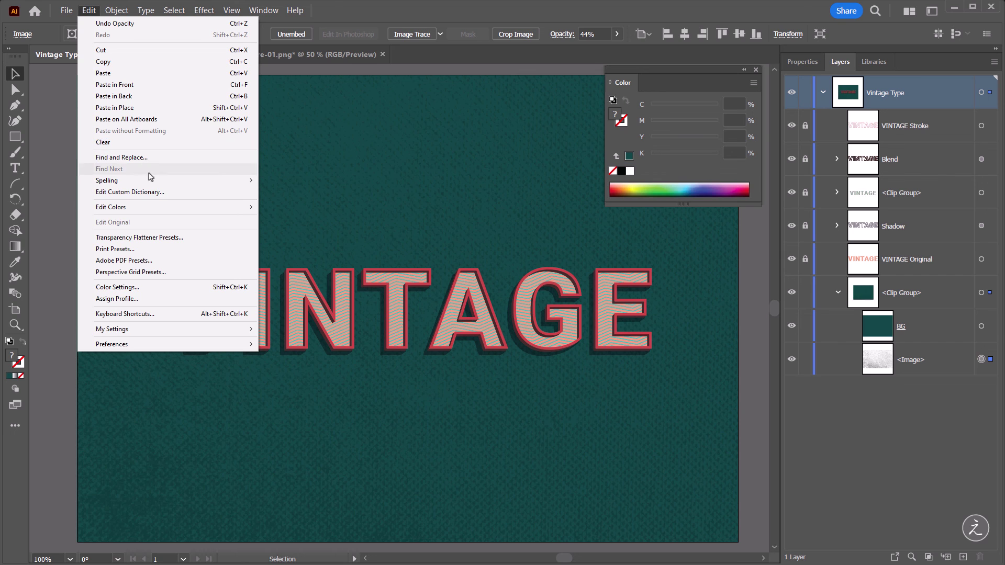
{"action": "mouse_move", "coordinate": [167, 208]}
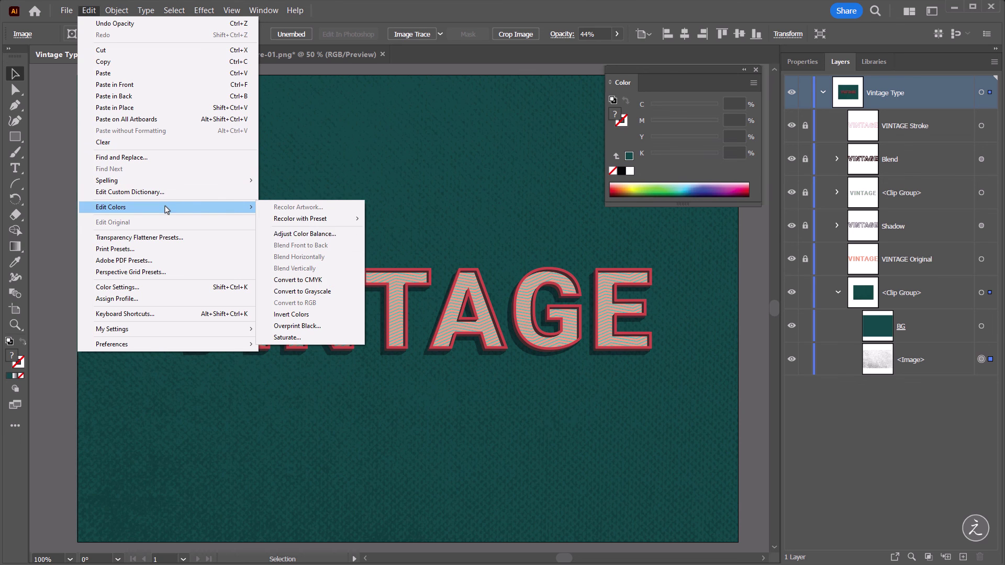
{"action": "left_click", "coordinate": [336, 314]}
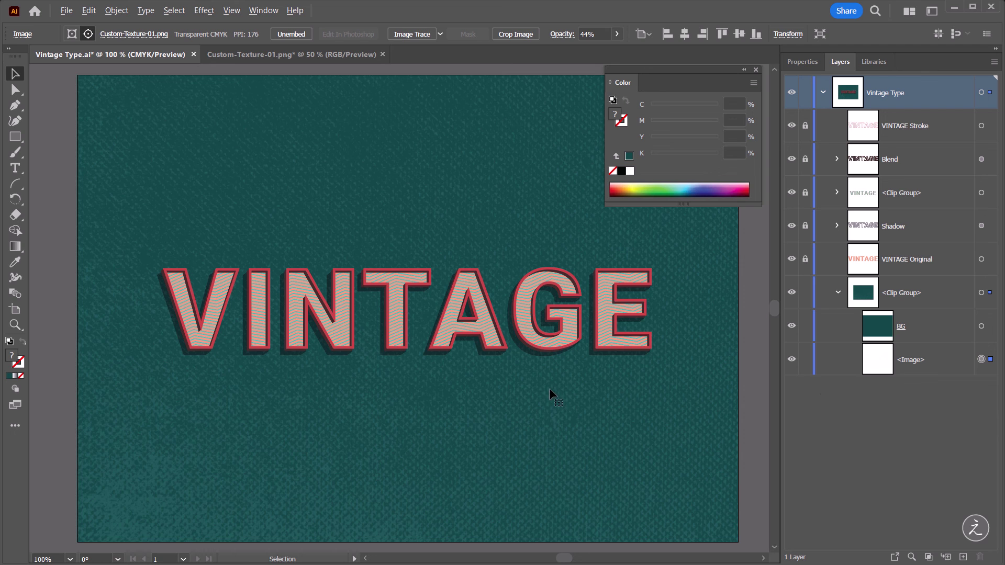
- Scale the texture image down proportionally around its center to about 80%, keeping it slightly larger than the artboard
{"action": "scroll", "coordinate": [549, 388], "scroll_direction": "down", "scroll_amount": 1}
{"action": "left_click_drag", "start_coordinate": [554, 415], "coordinate": [495, 365]}
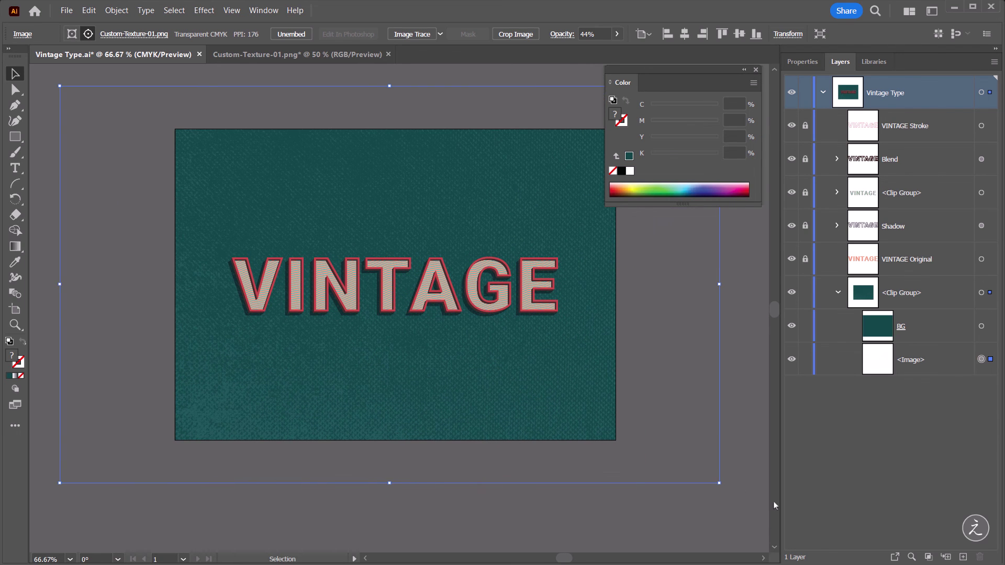
{"action": "left_click_drag", "start_coordinate": [719, 483], "coordinate": [649, 454]}
{"action": "scroll", "coordinate": [411, 353], "scroll_direction": "up", "scroll_amount": 1}
{"action": "left_click_drag", "start_coordinate": [413, 328], "coordinate": [426, 379]}
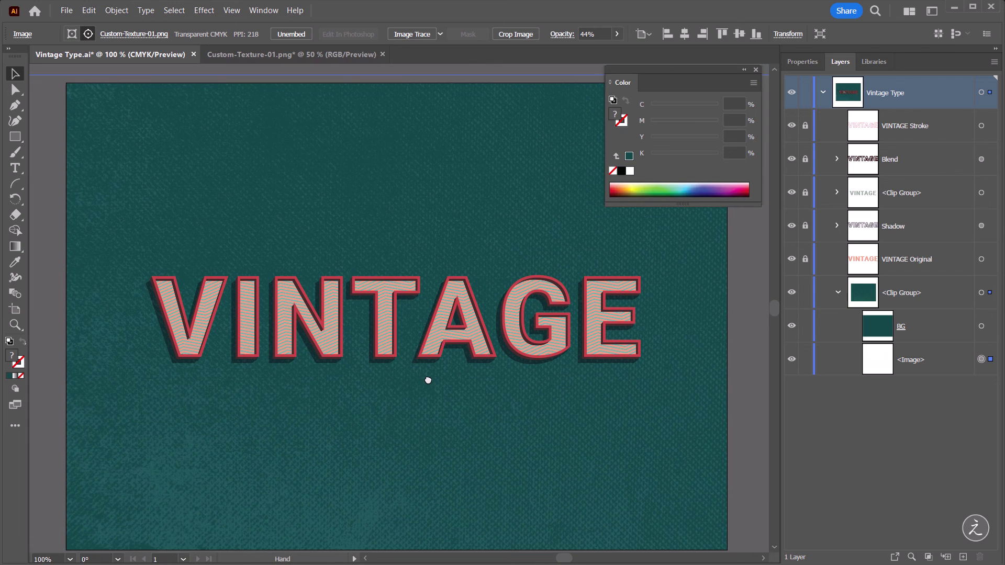
- Rename the clip group holding the background and texture image as BG and collapse it
{"action": "left_click", "coordinate": [896, 297]}
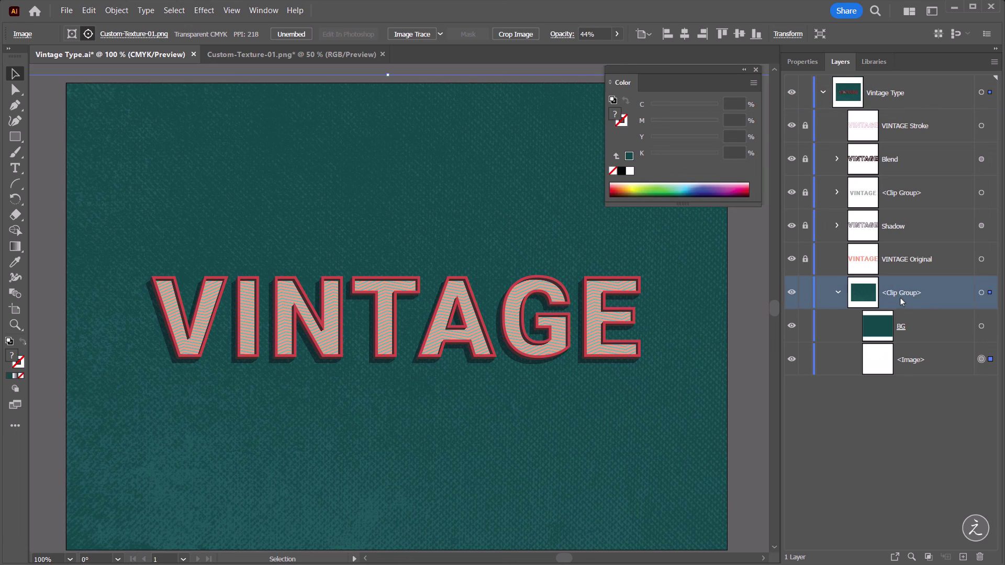
{"action": "double_click", "coordinate": [899, 297]}
{"action": "type", "text": "BG"}
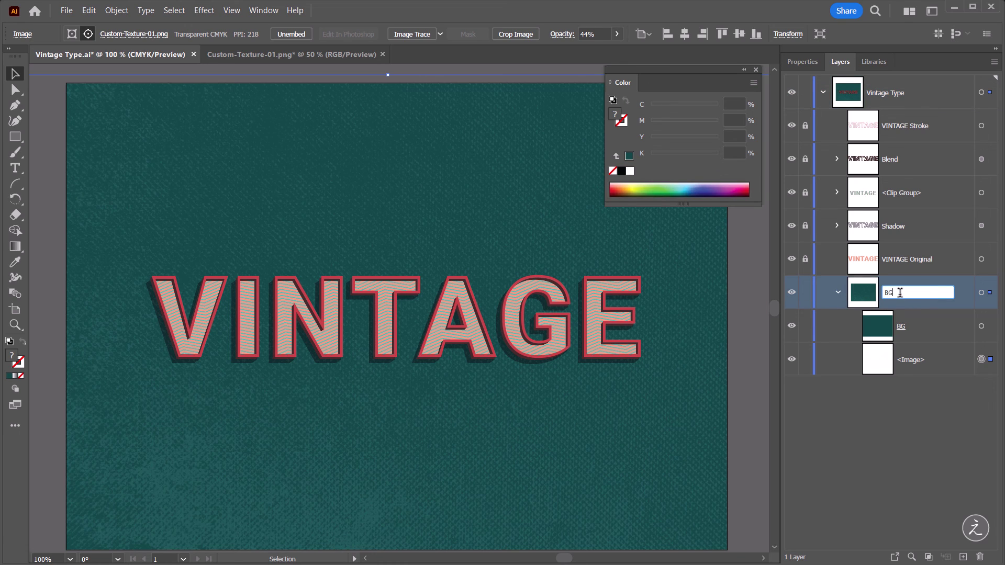
{"action": "key", "text": "Return"}
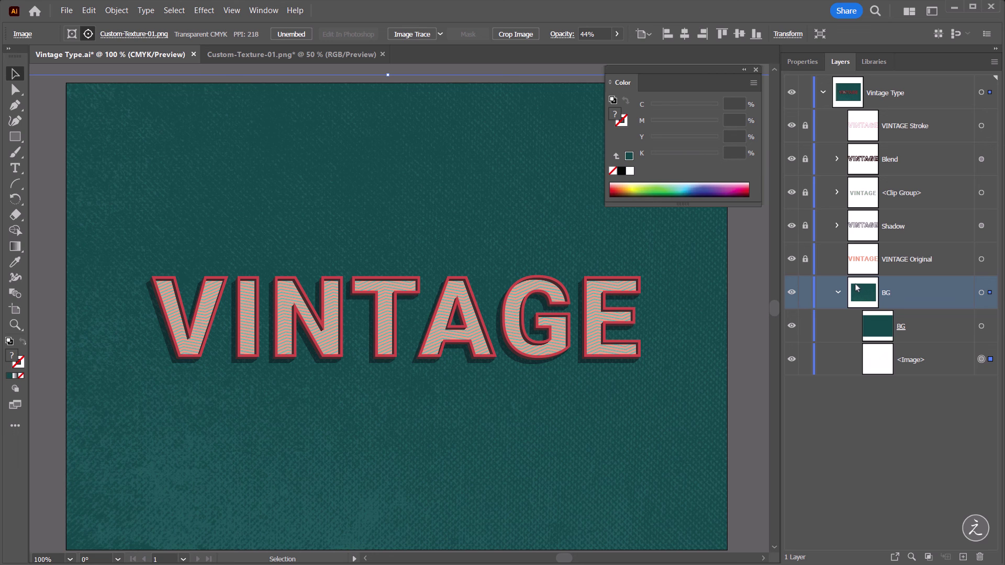
{"action": "left_click", "coordinate": [838, 292]}
{"action": "left_click", "coordinate": [857, 391]}
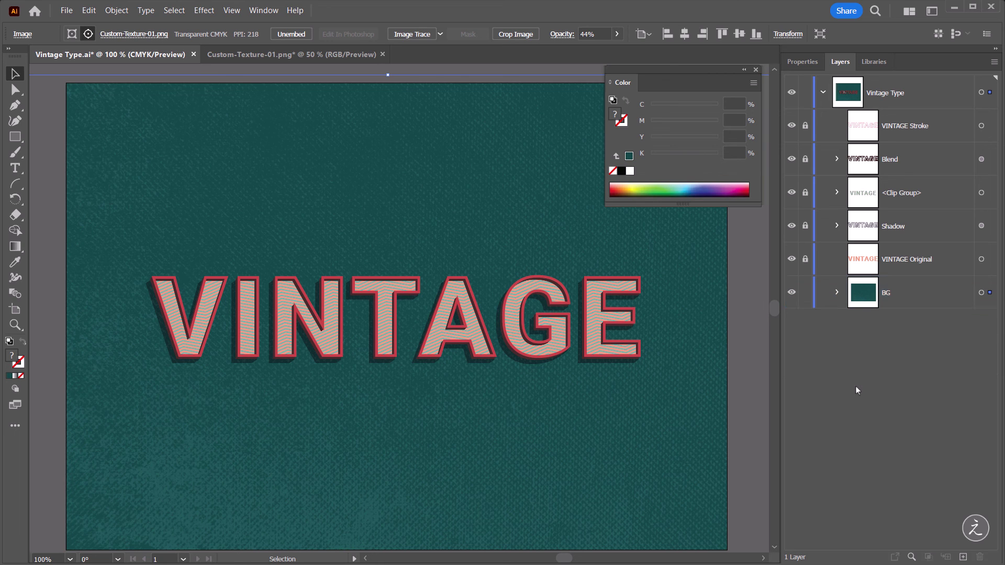